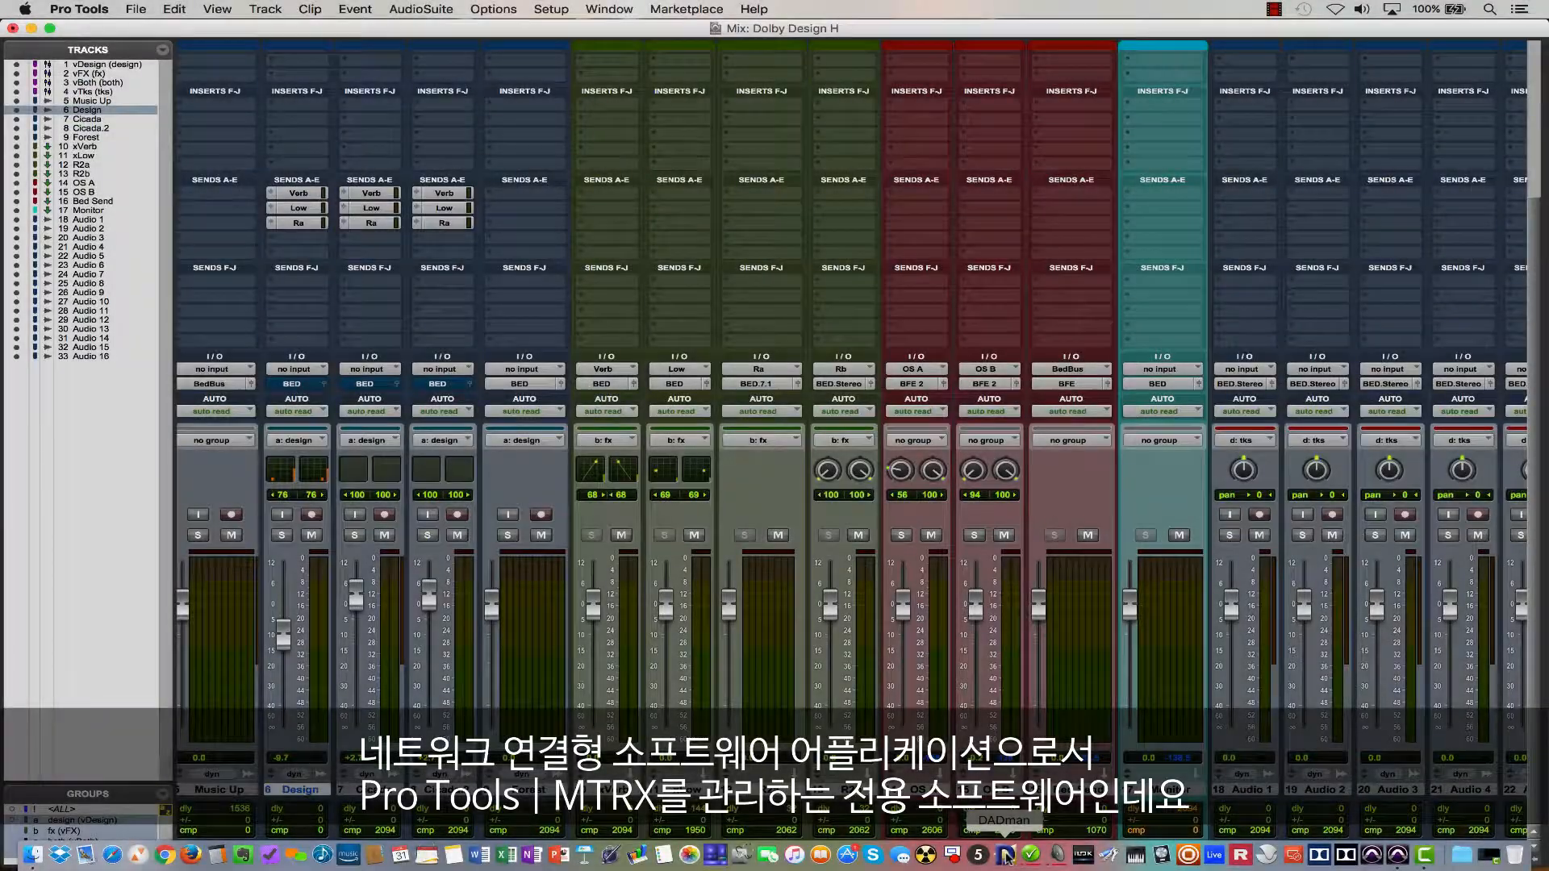
Switch to DADman, open the monitor profile configuration, and enable the monitor for the Rr unit
click(1006, 857)
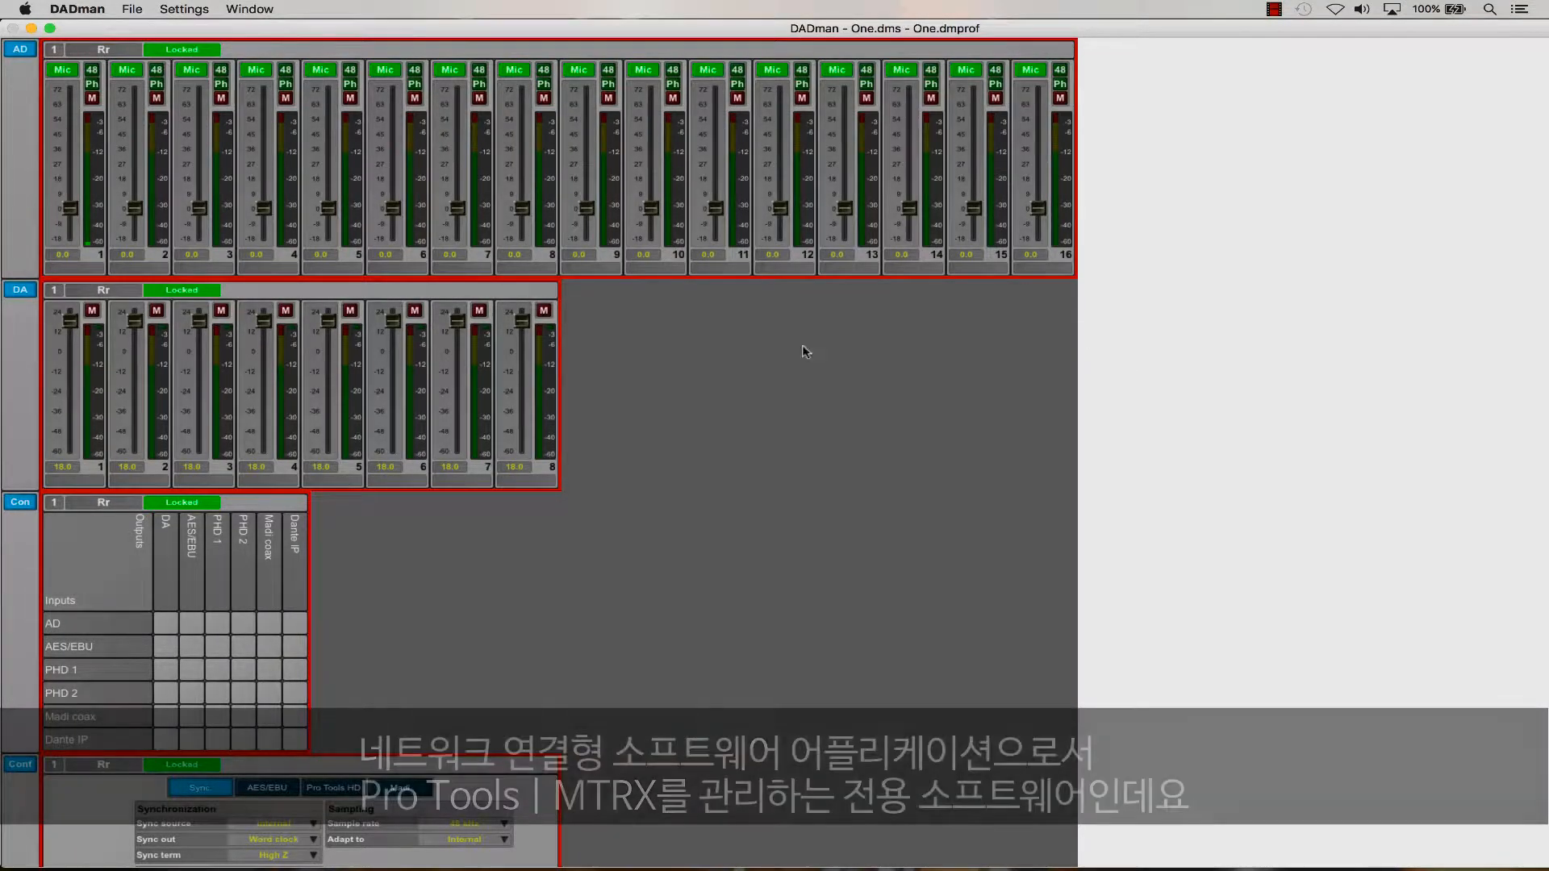
click(184, 9)
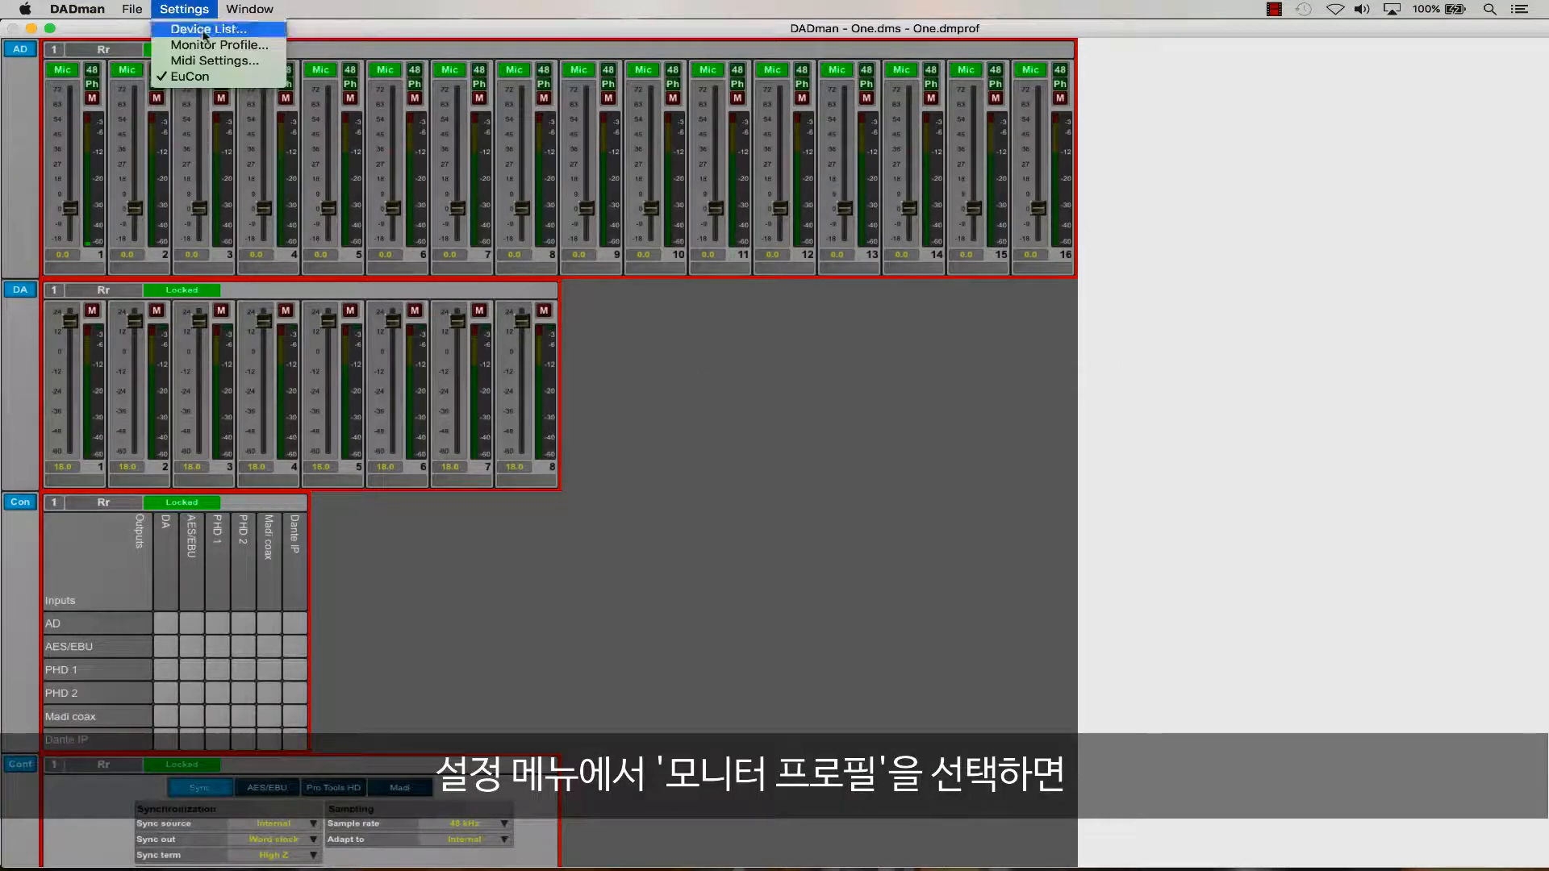
click(254, 53)
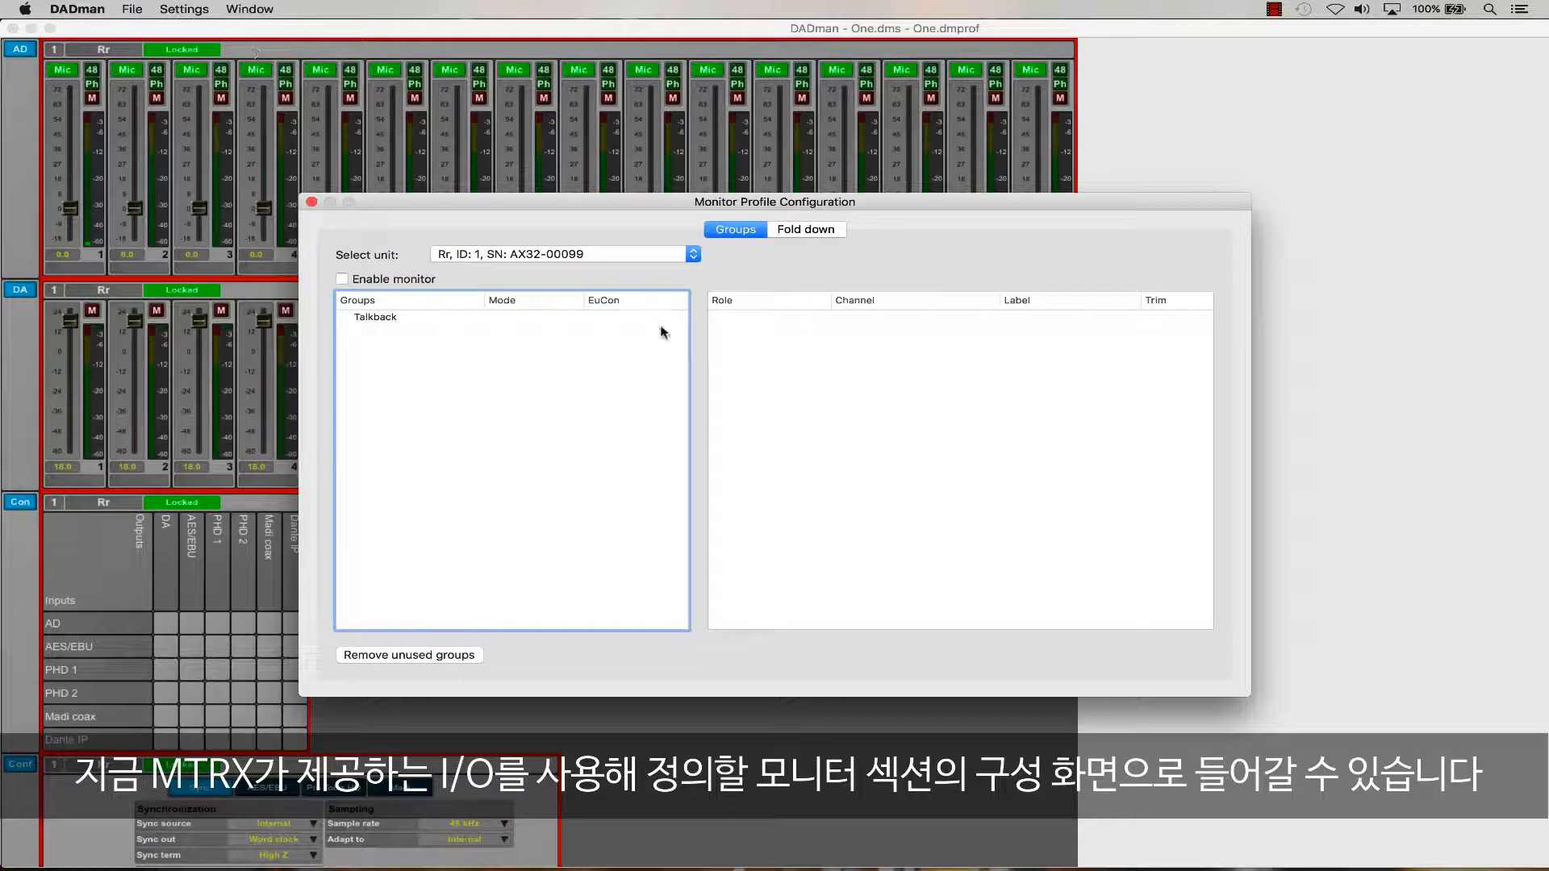
click(404, 280)
click(578, 255)
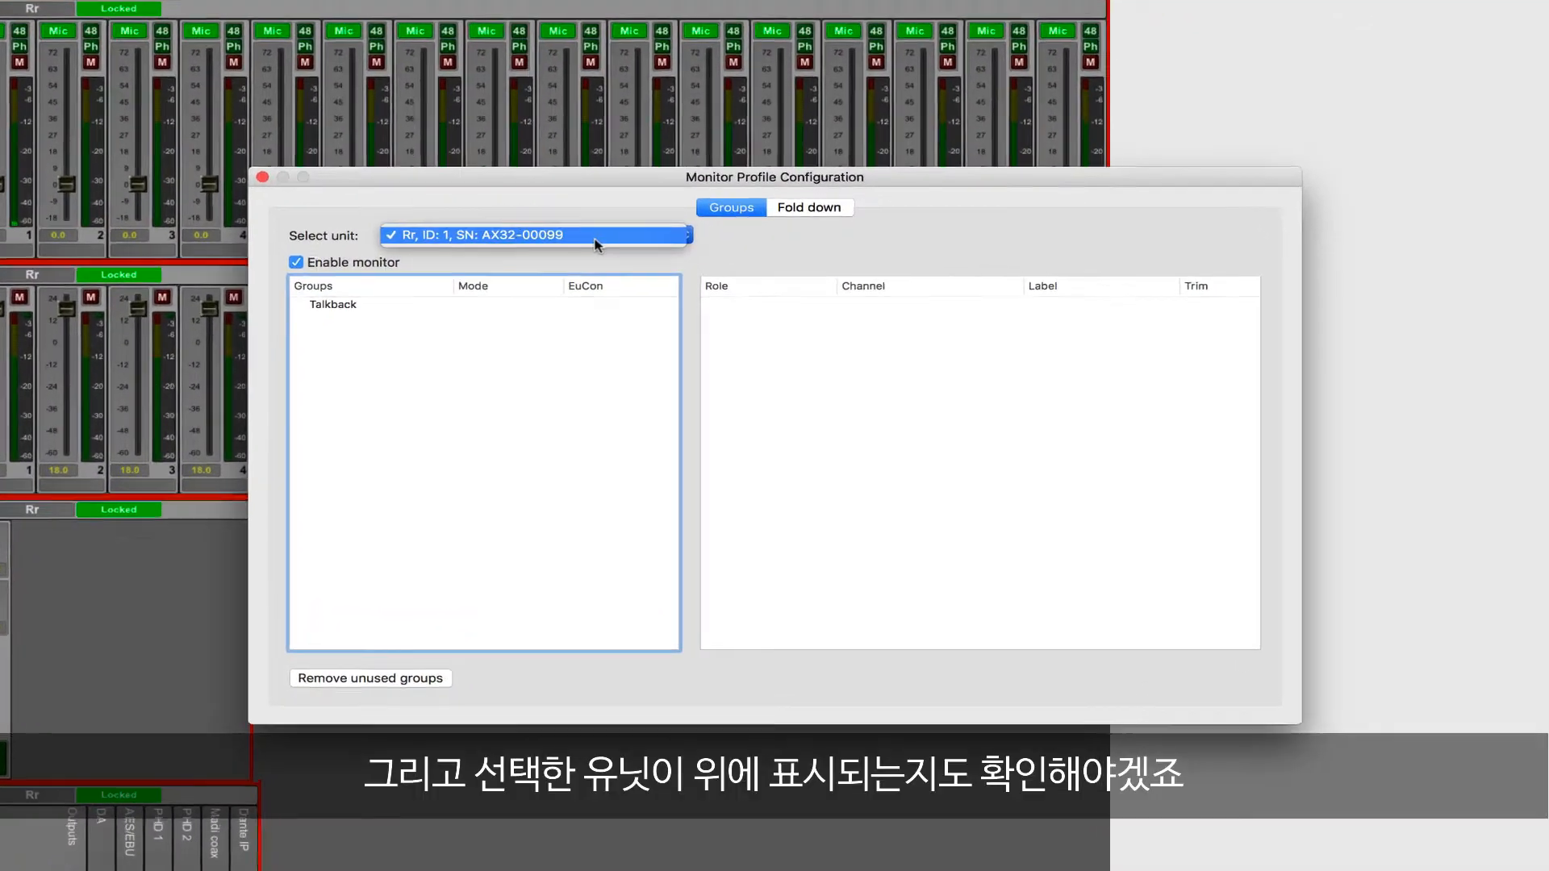
click(612, 258)
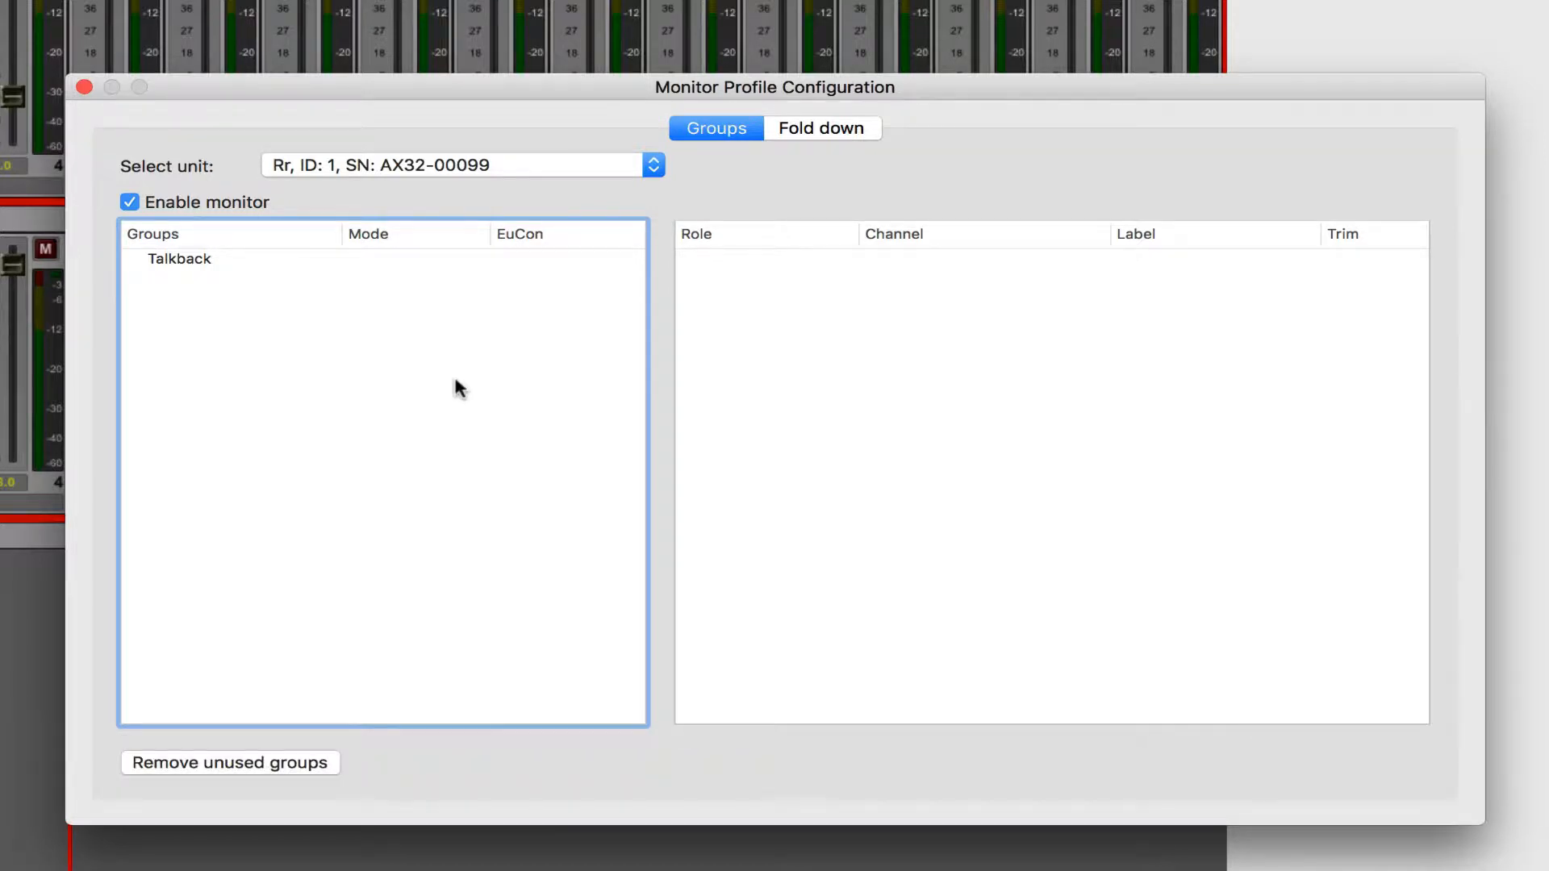
Add a monitor to the groups and name it Control Room
right_click(380, 377)
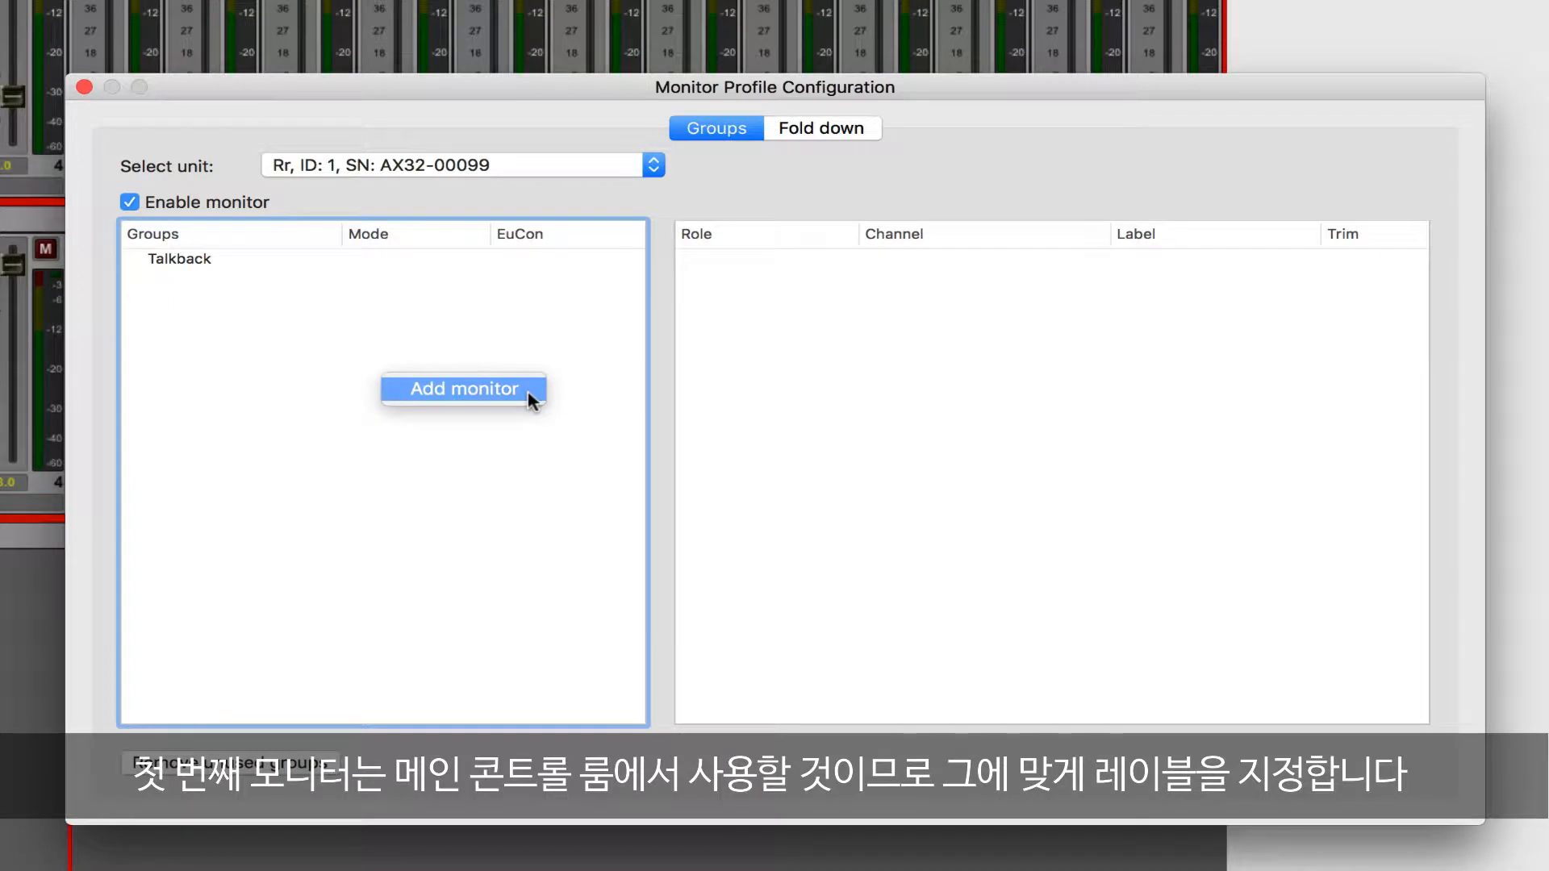
click(530, 397)
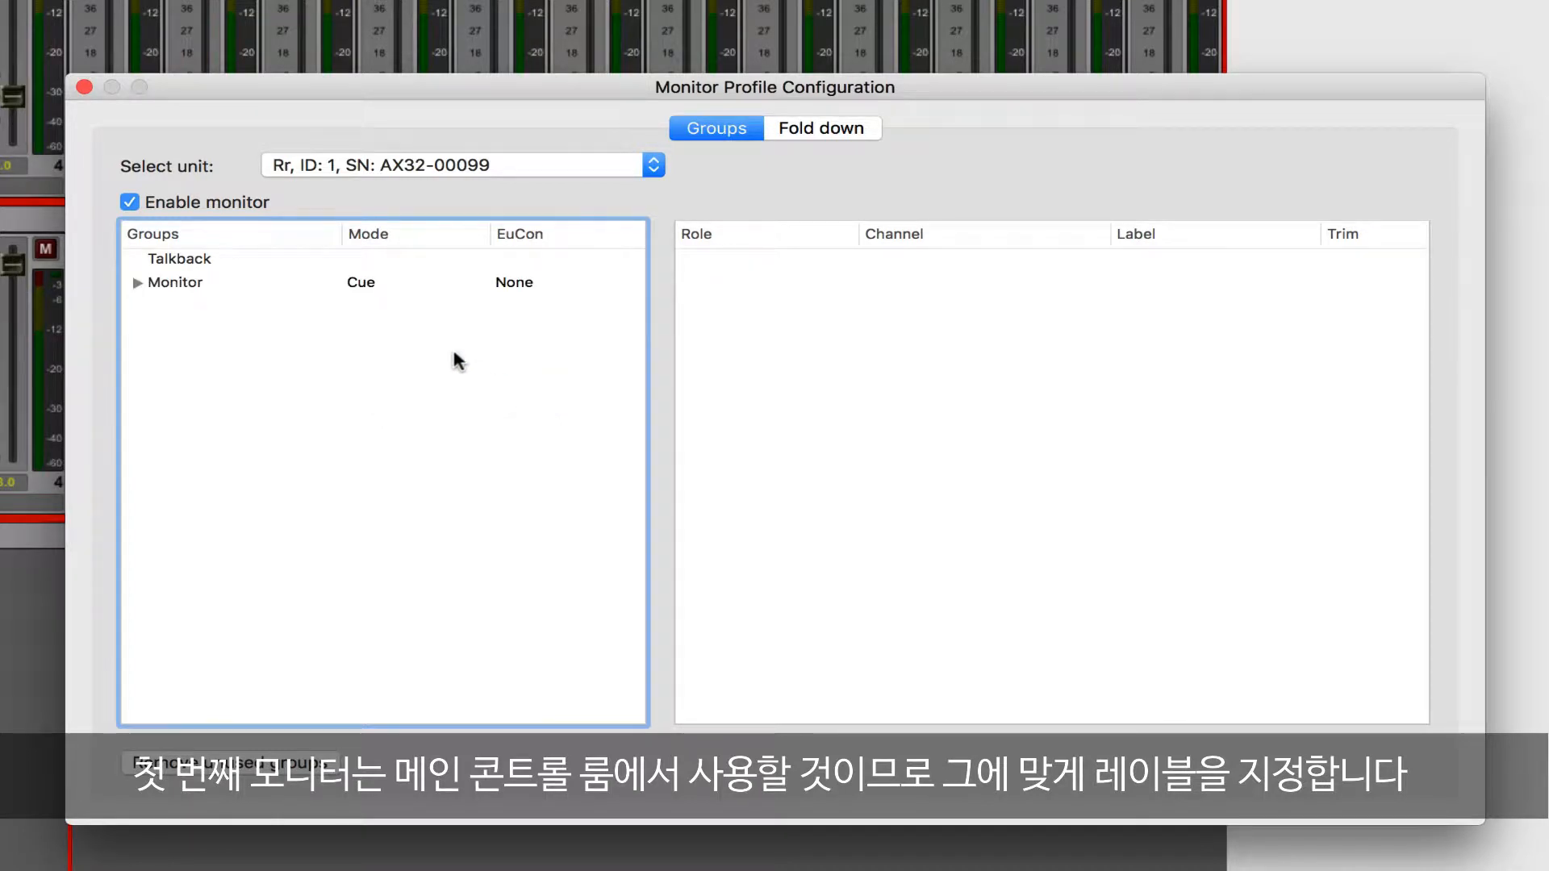
click(185, 286)
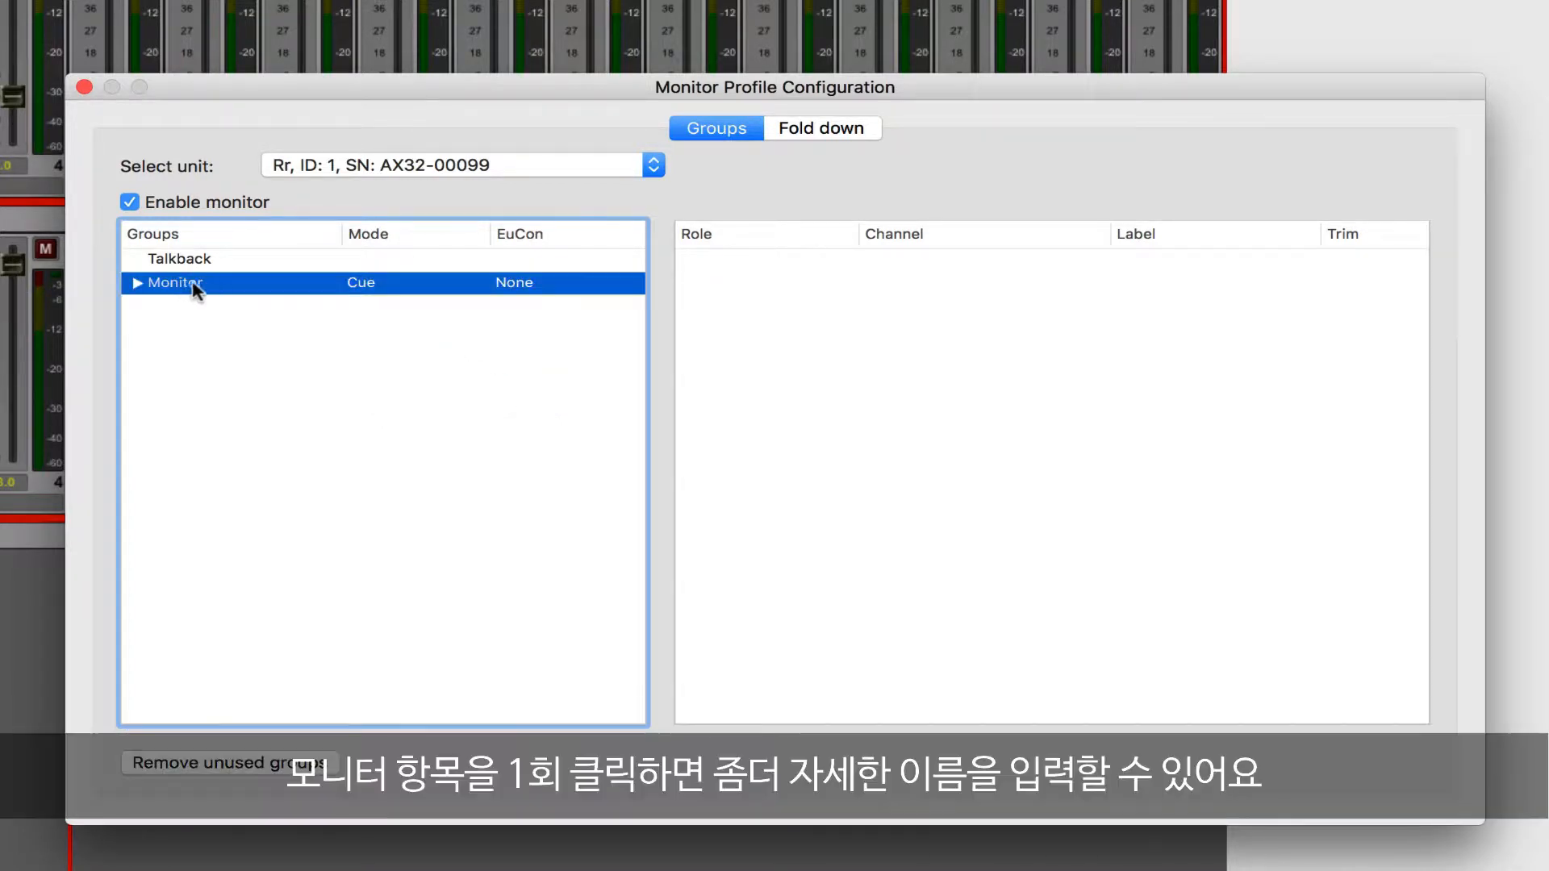
click(187, 286)
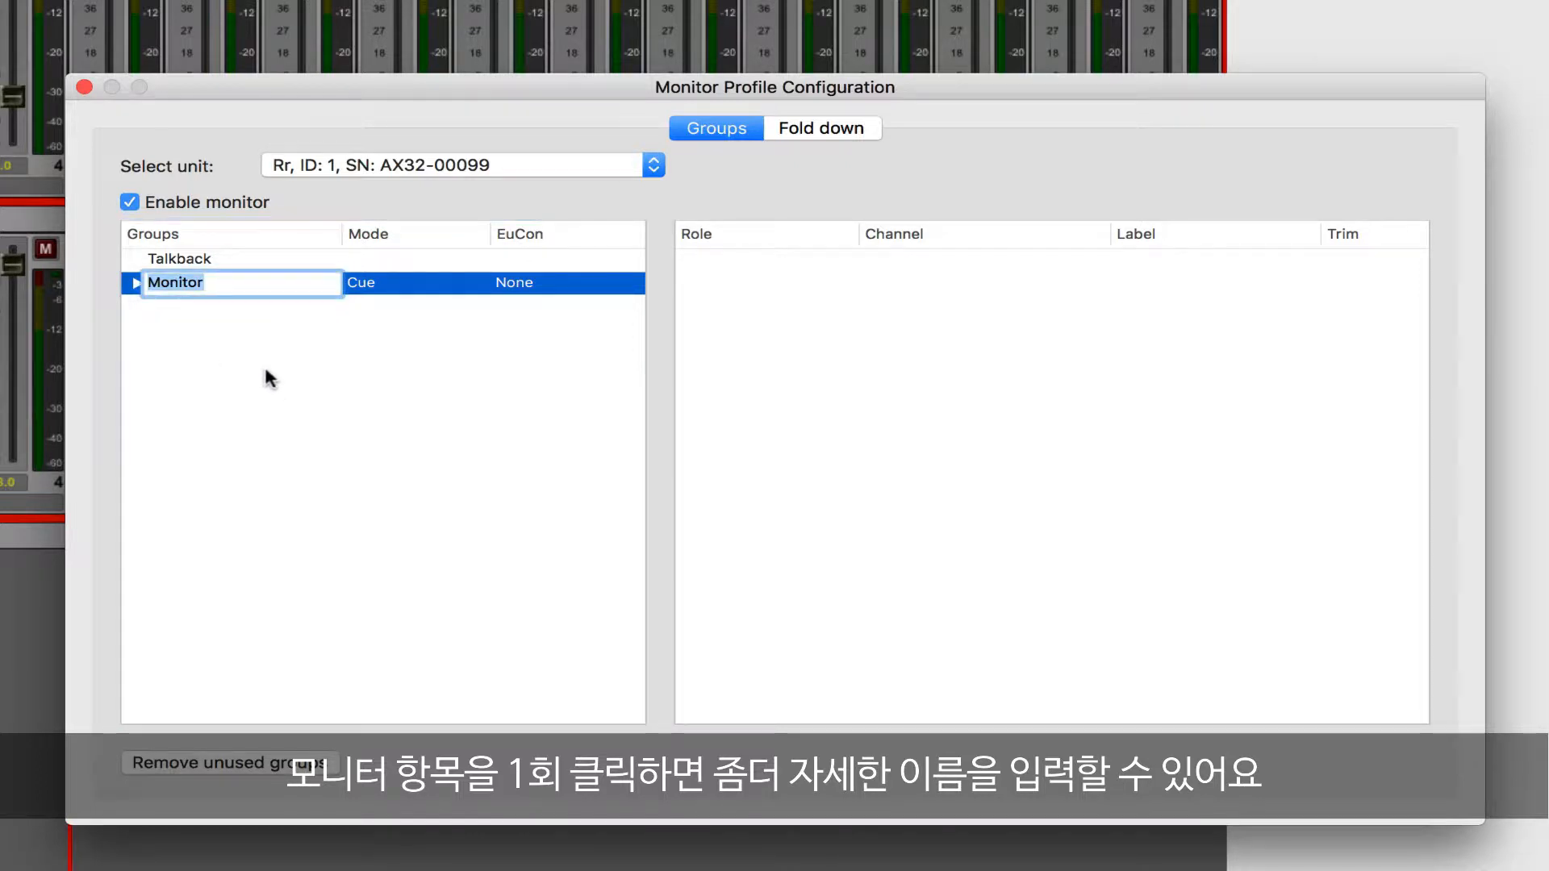
text(Control Room)
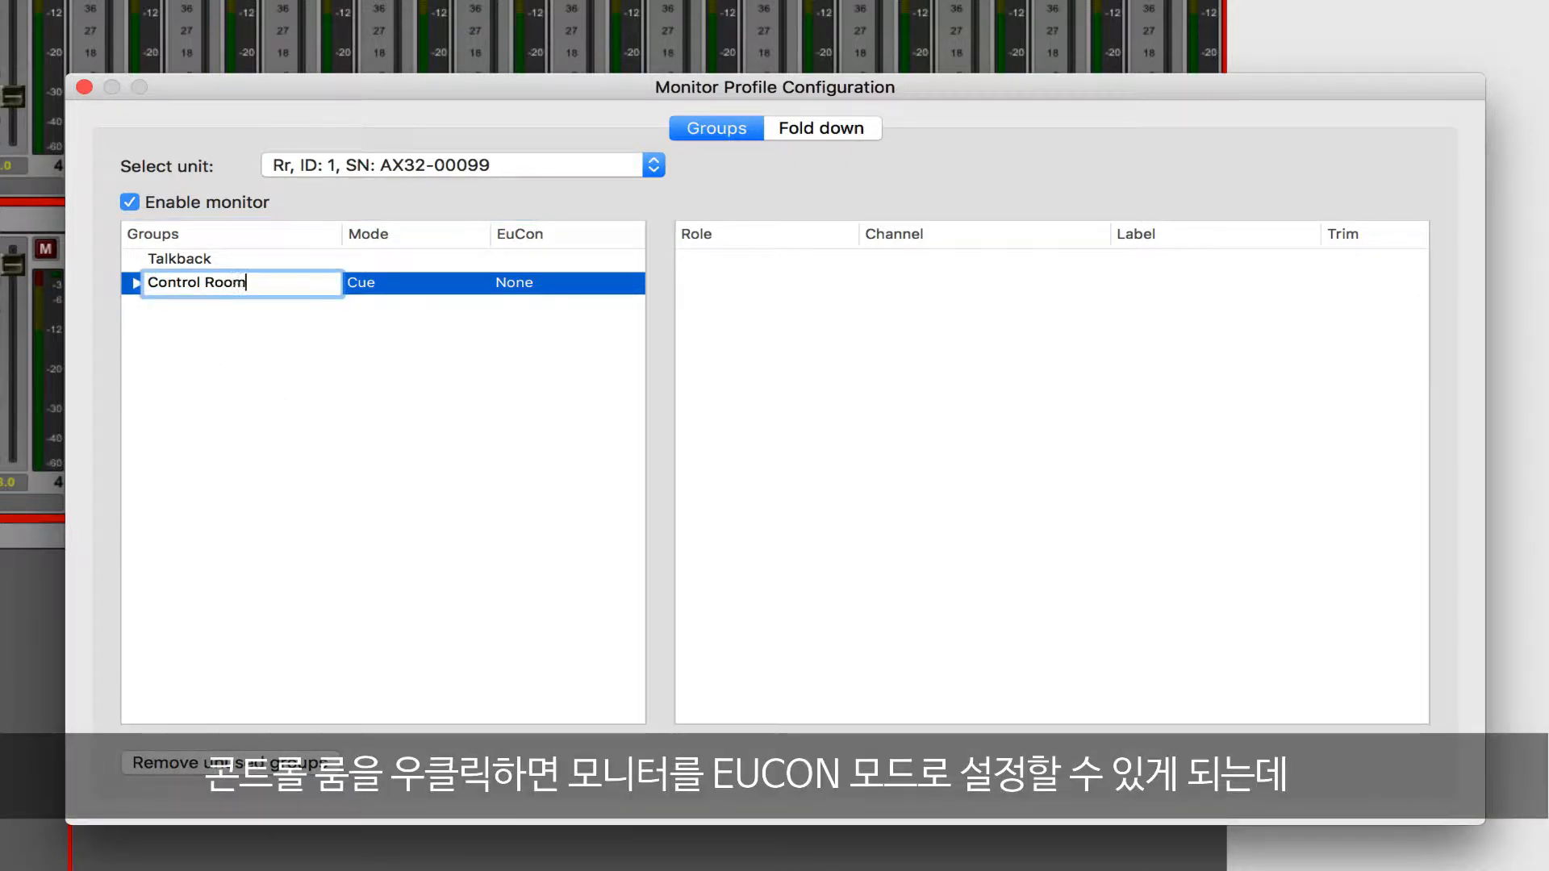
key(Return)
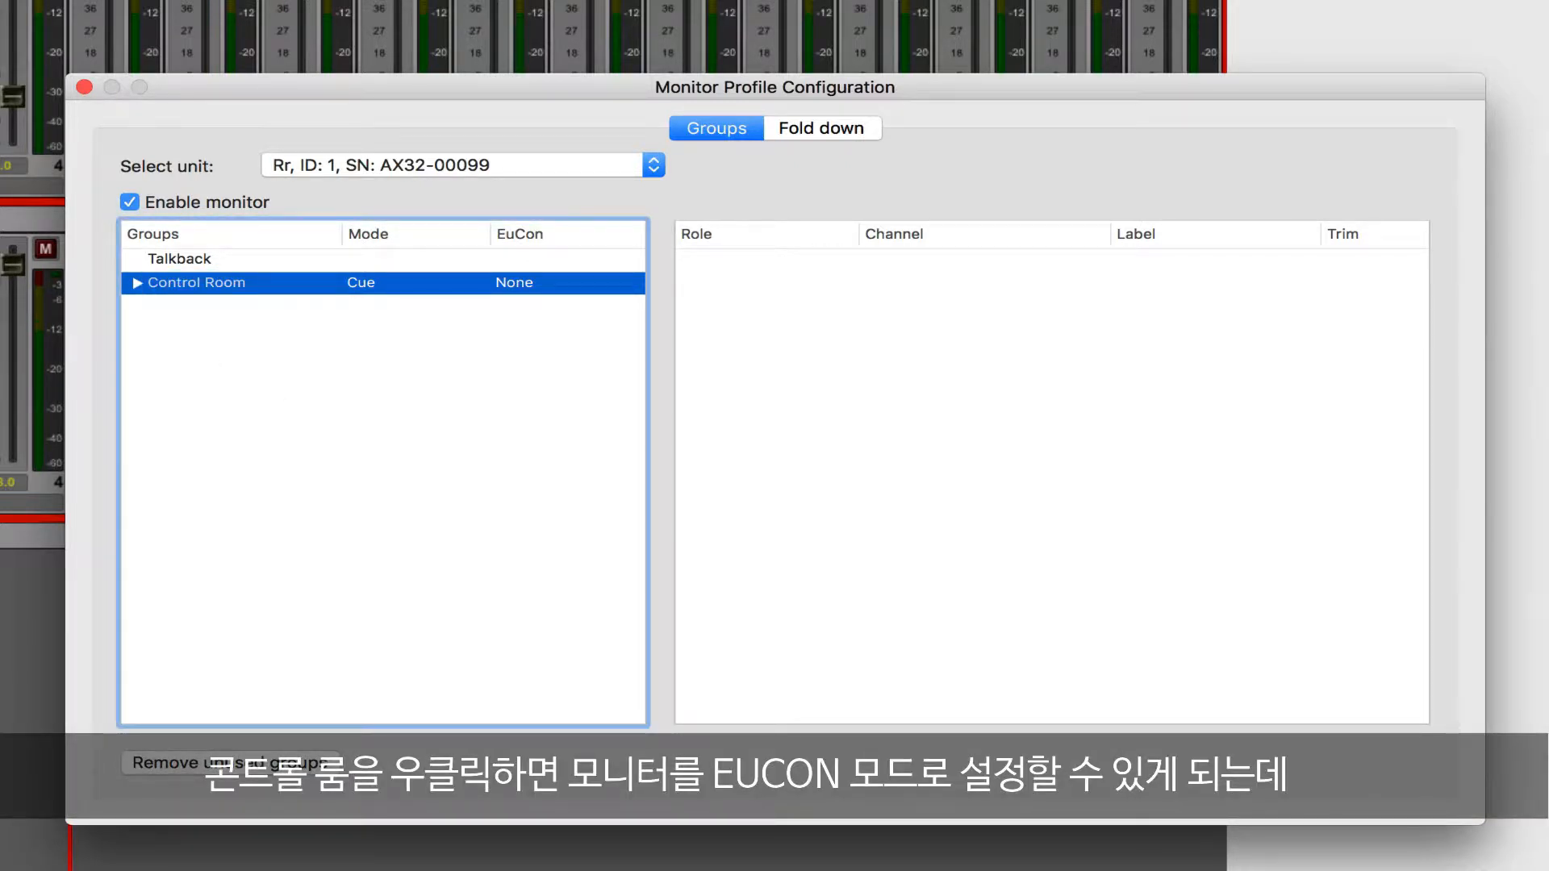
Set the Control Room group's monitor mode to Master and its EuCon mode to Control Room
right_click(203, 284)
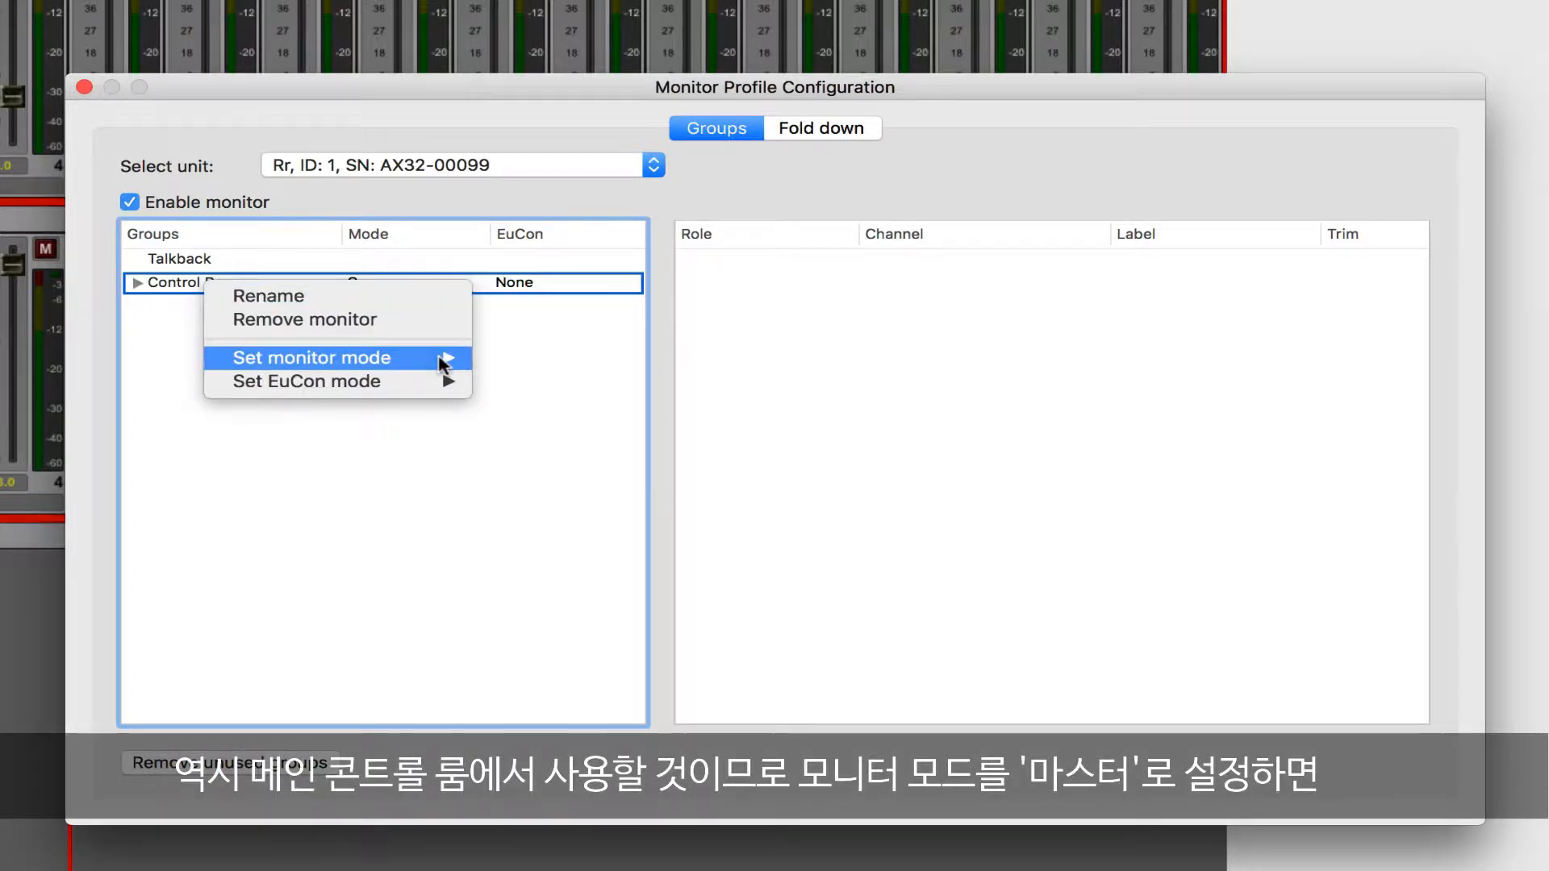
mouse_move(443, 357)
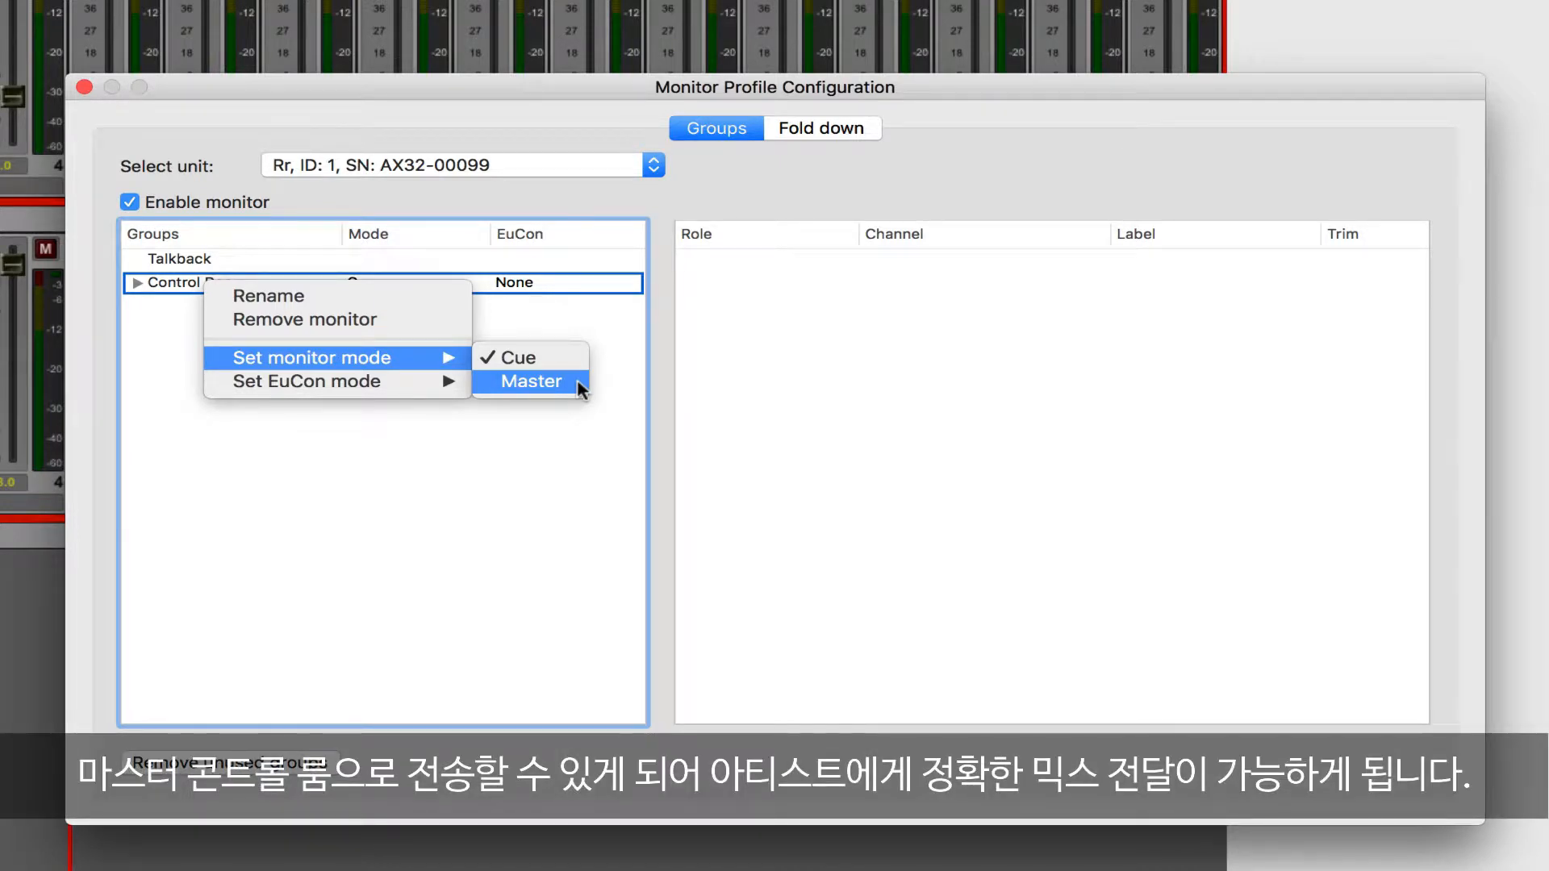
click(578, 383)
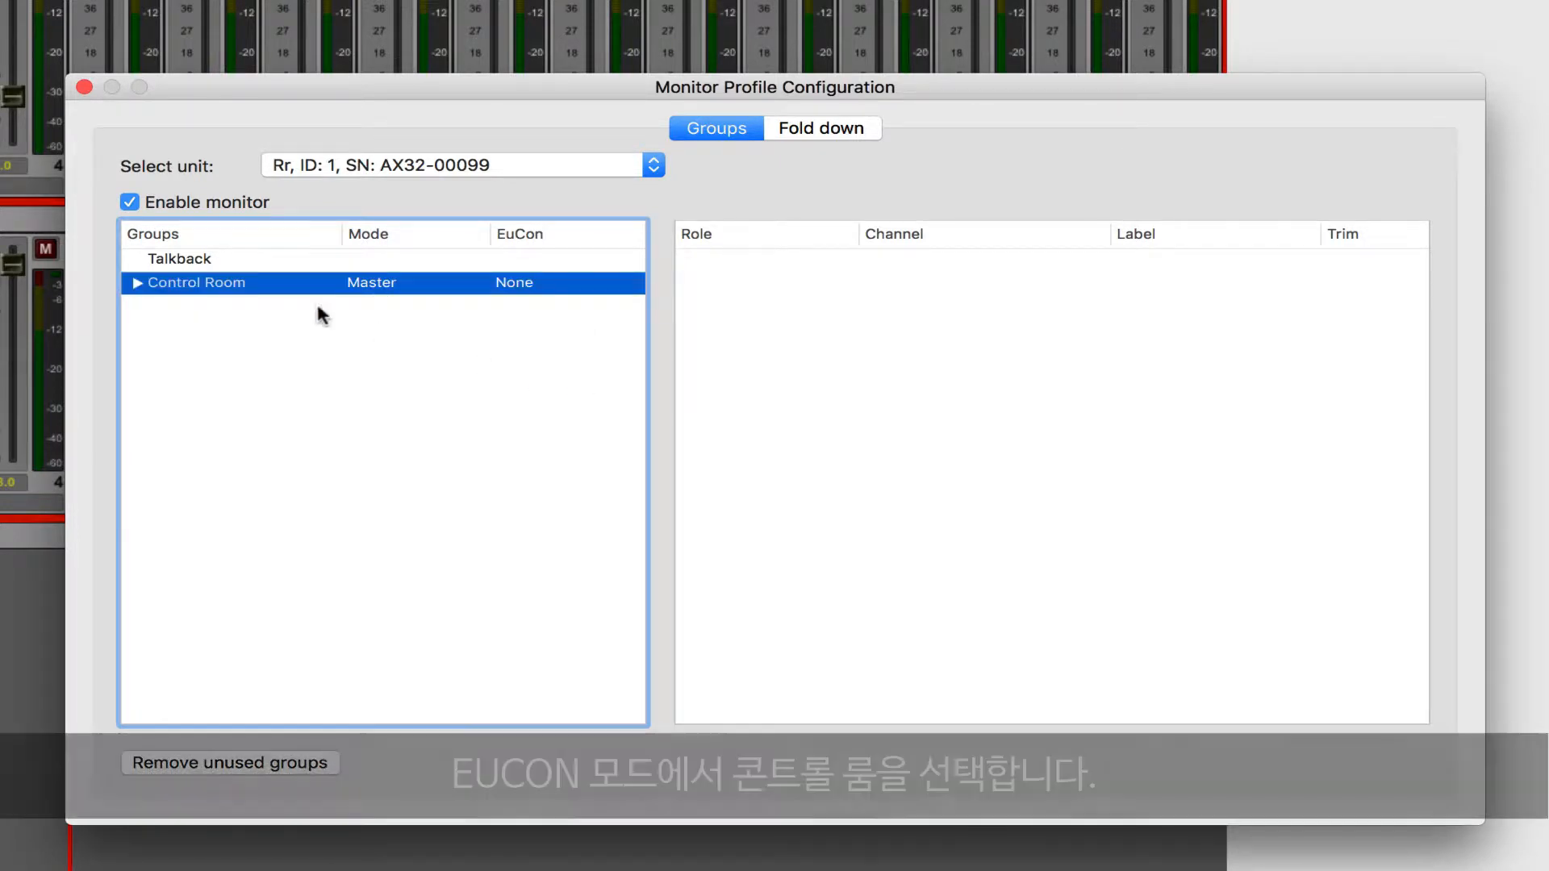
right_click(240, 283)
mouse_move(456, 382)
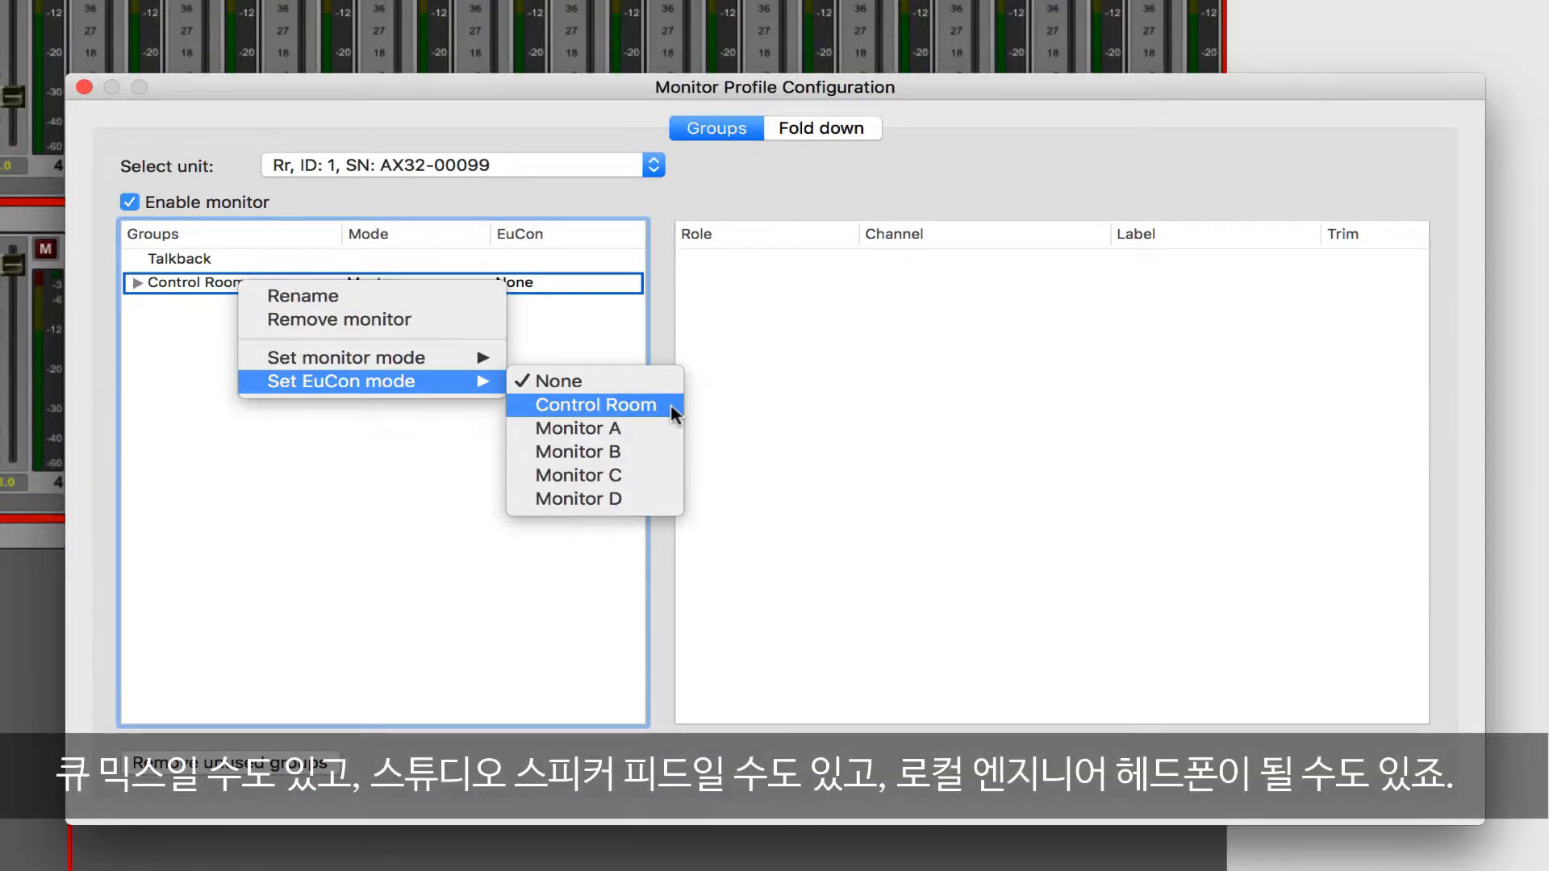
click(675, 414)
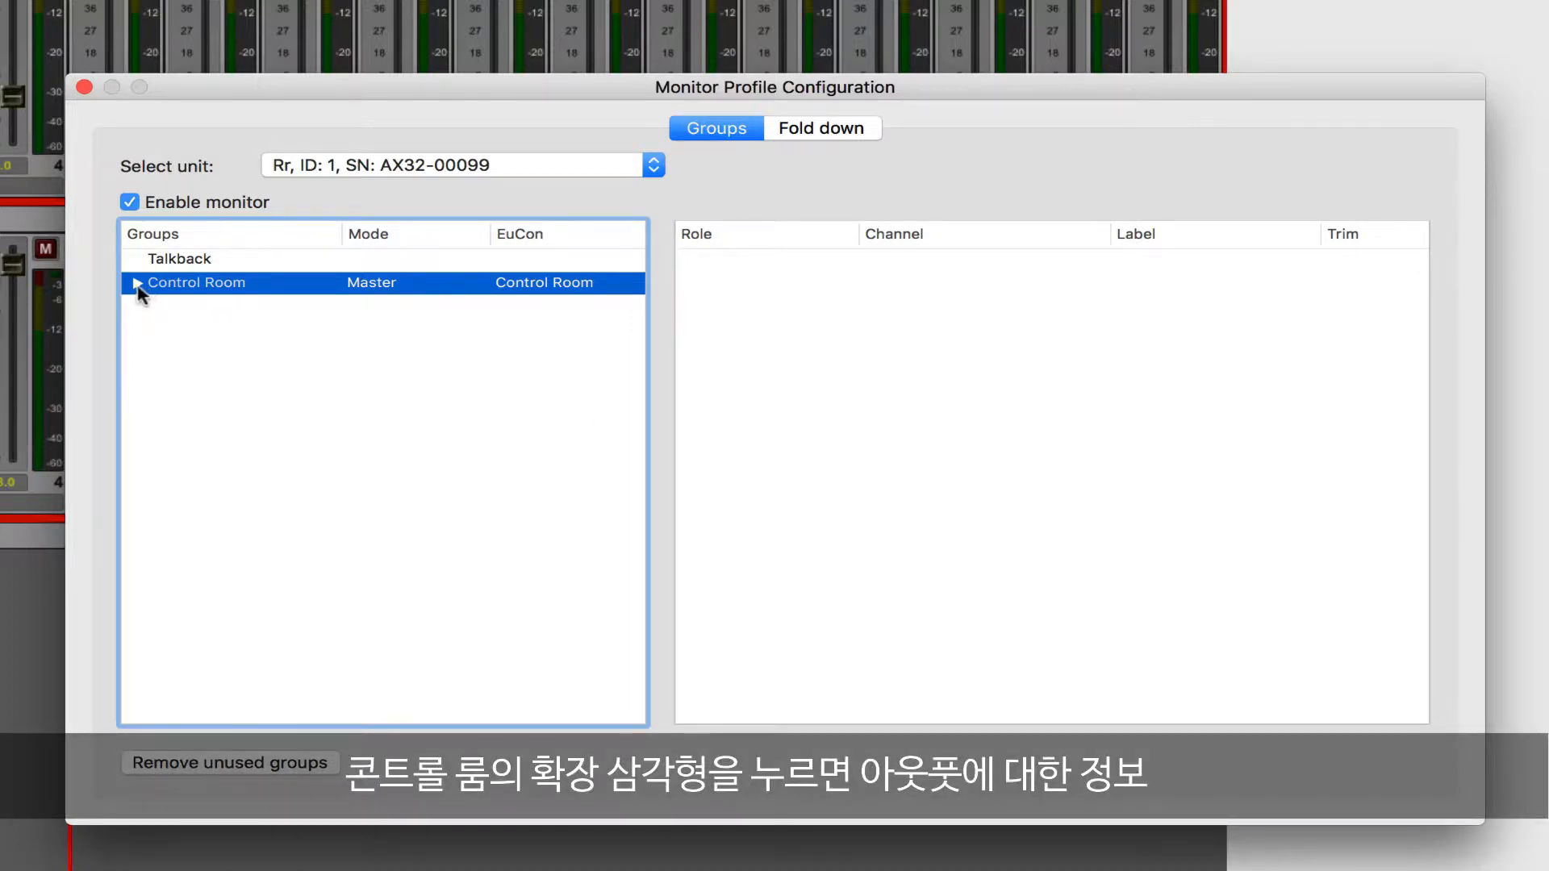
Add a new source under the Control Room monitor and name it Pro Tools HDX
click(137, 283)
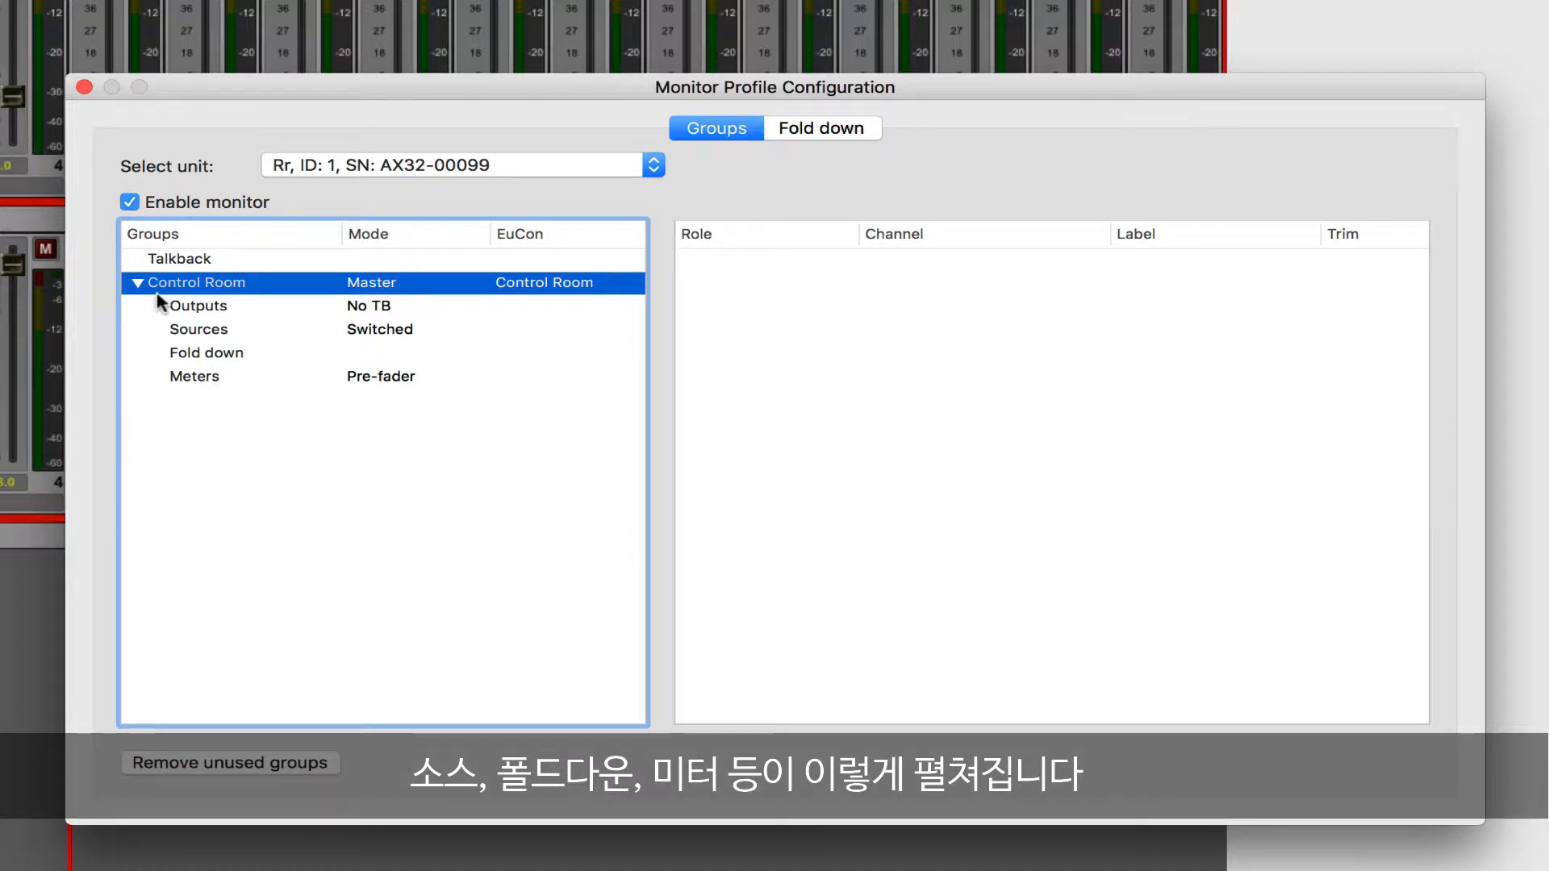
click(231, 327)
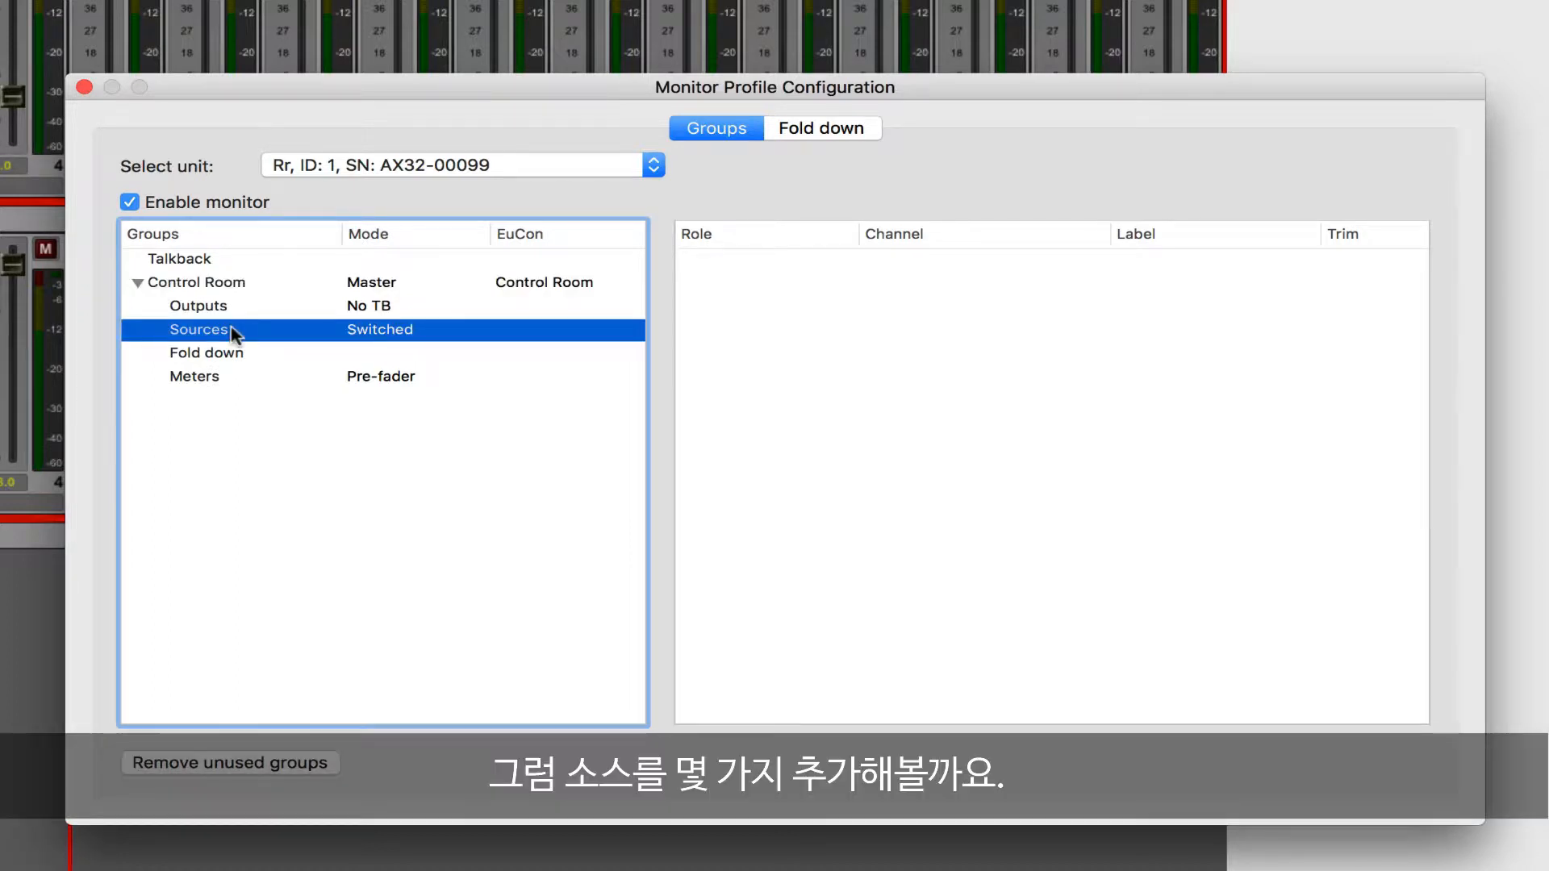
right_click(250, 331)
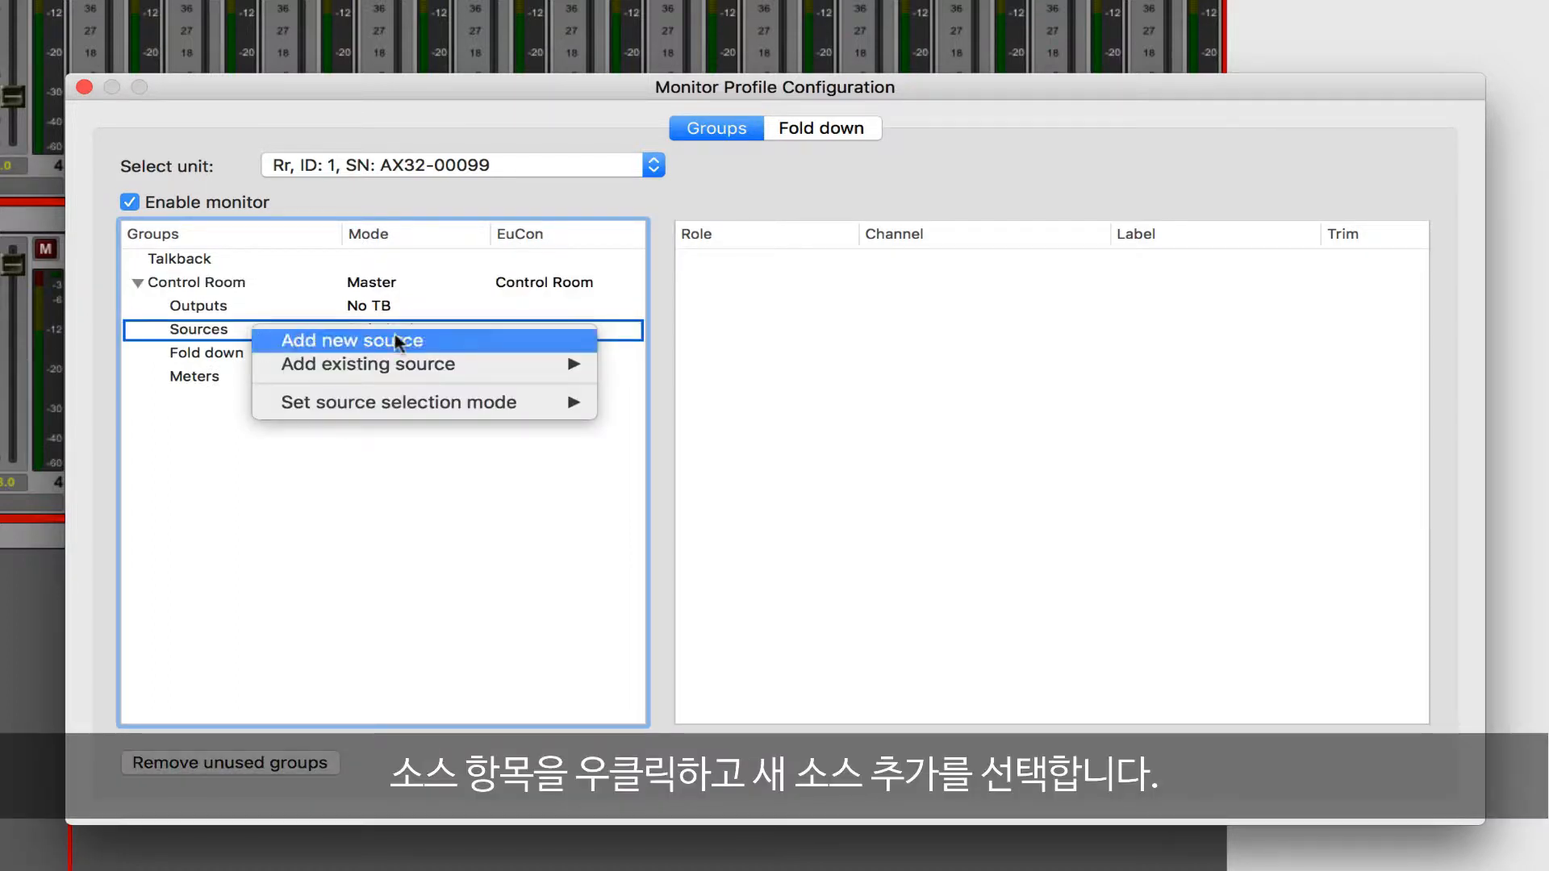
click(470, 341)
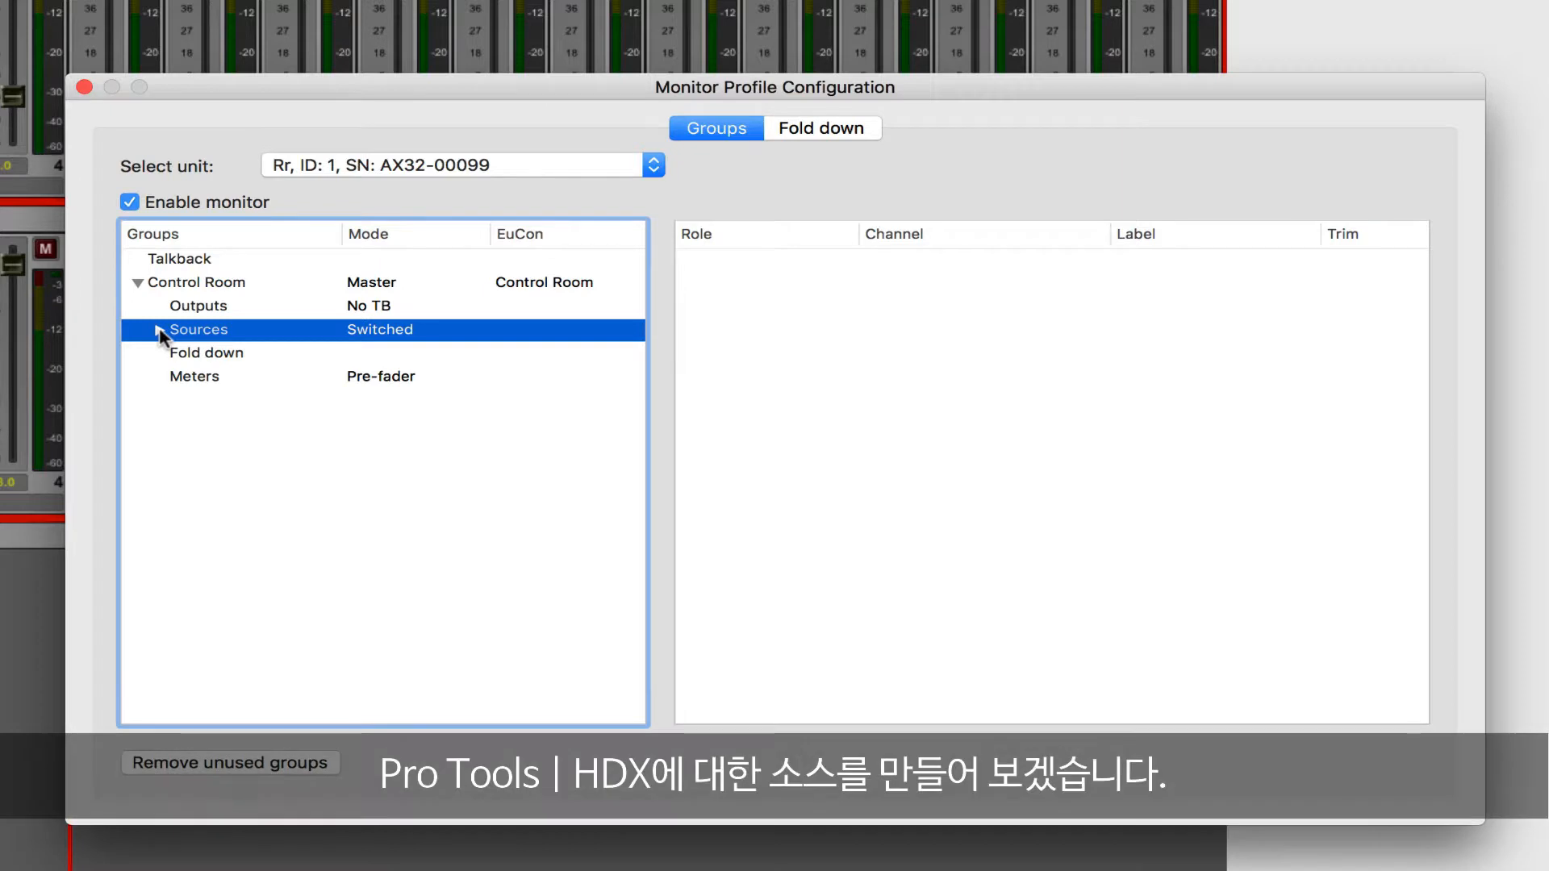
click(161, 330)
click(323, 355)
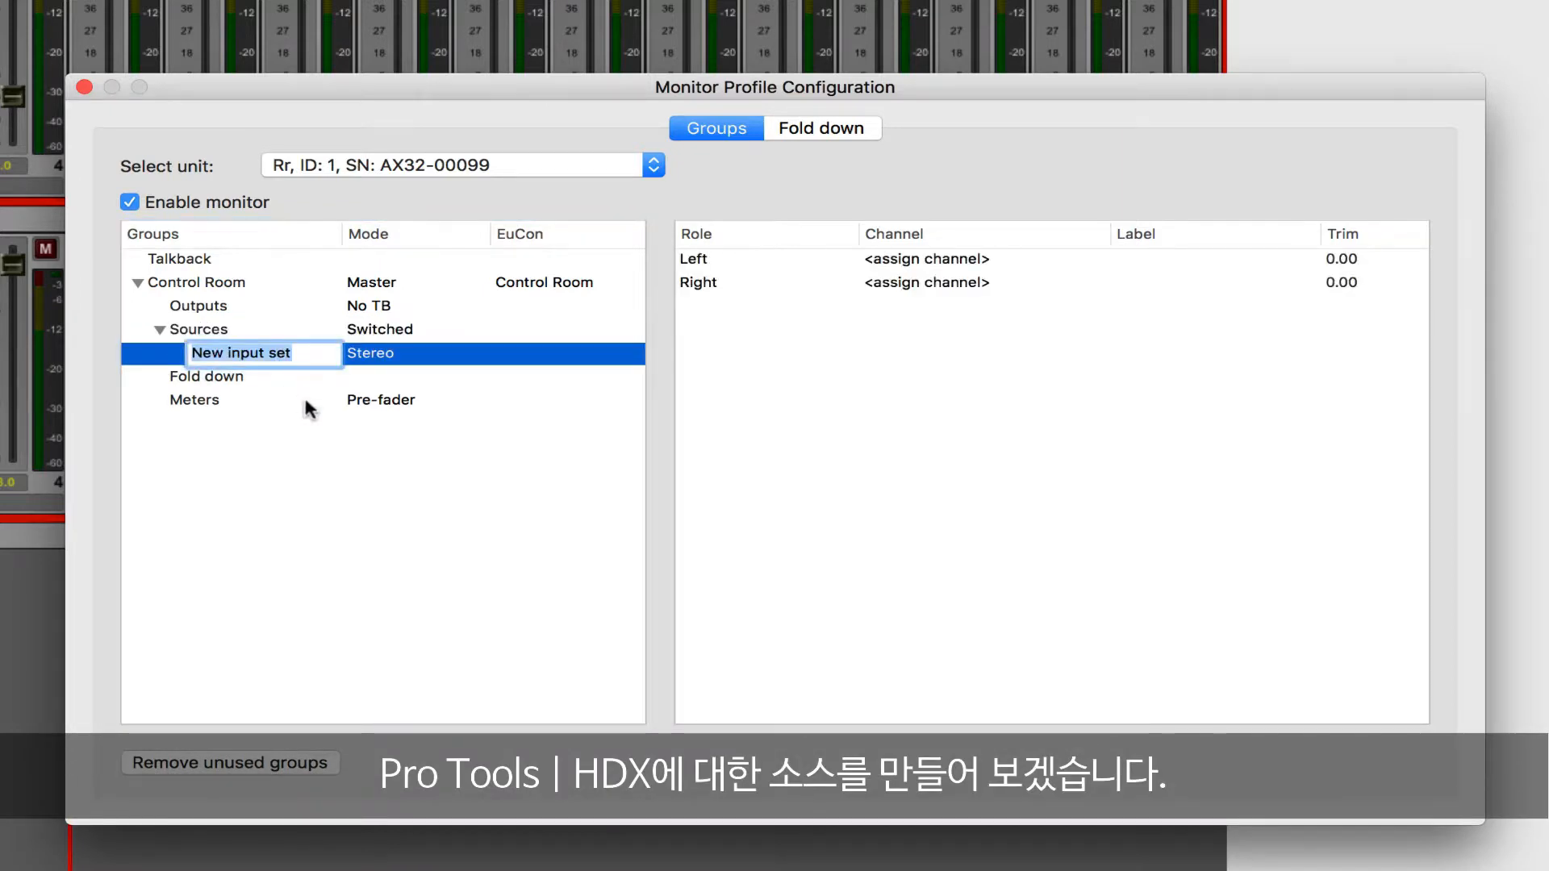
text(Pro Tools )
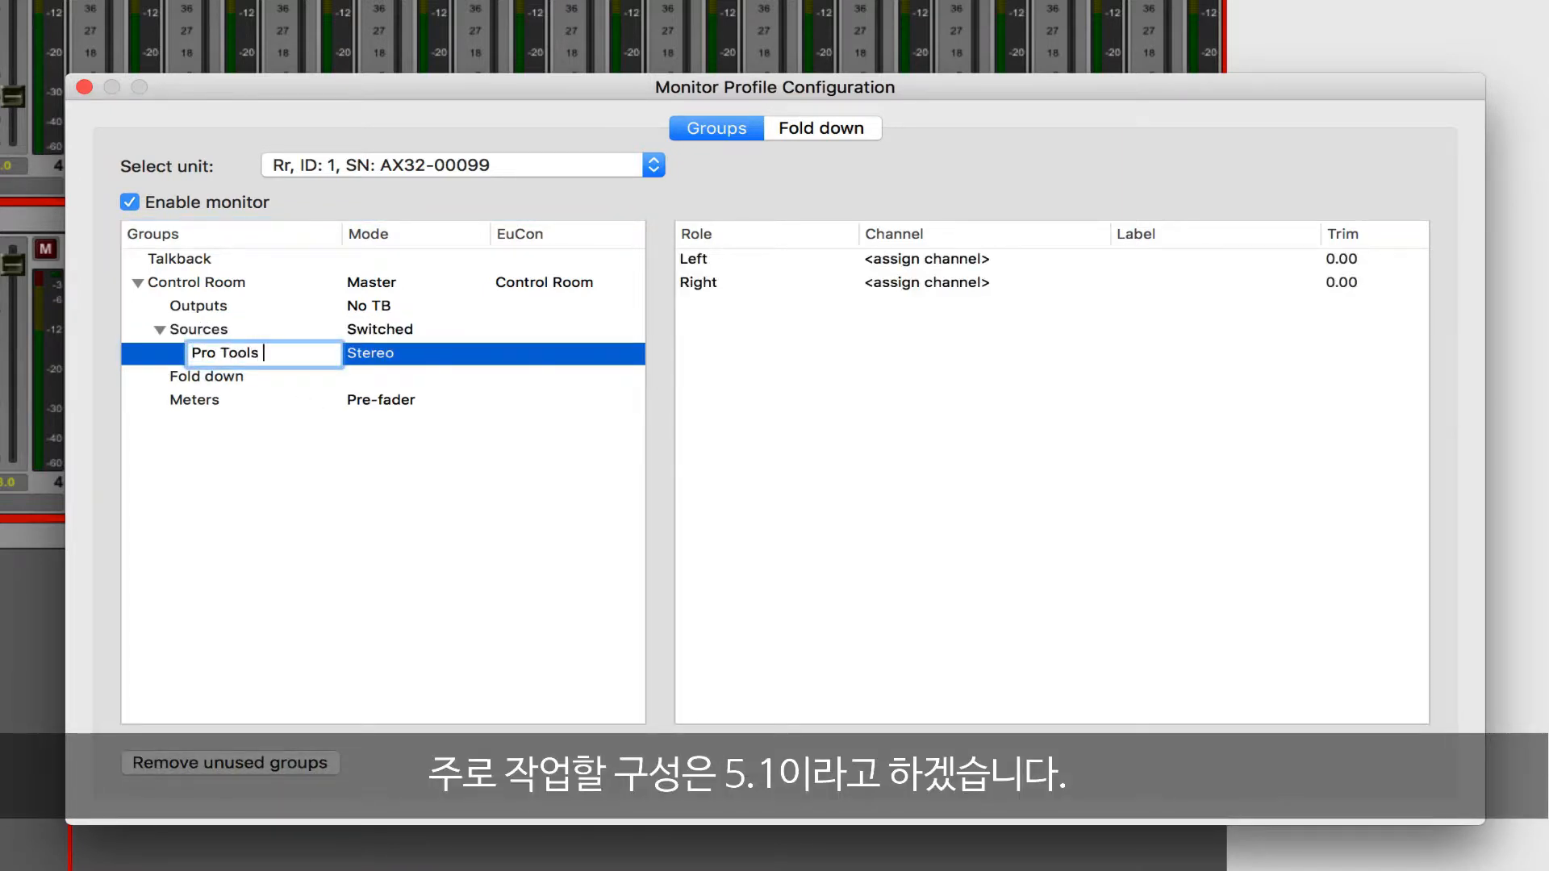
text(HDX)
key(Return)
Set the group format of the Pro Tools HDX source to 5.1
right_click(387, 355)
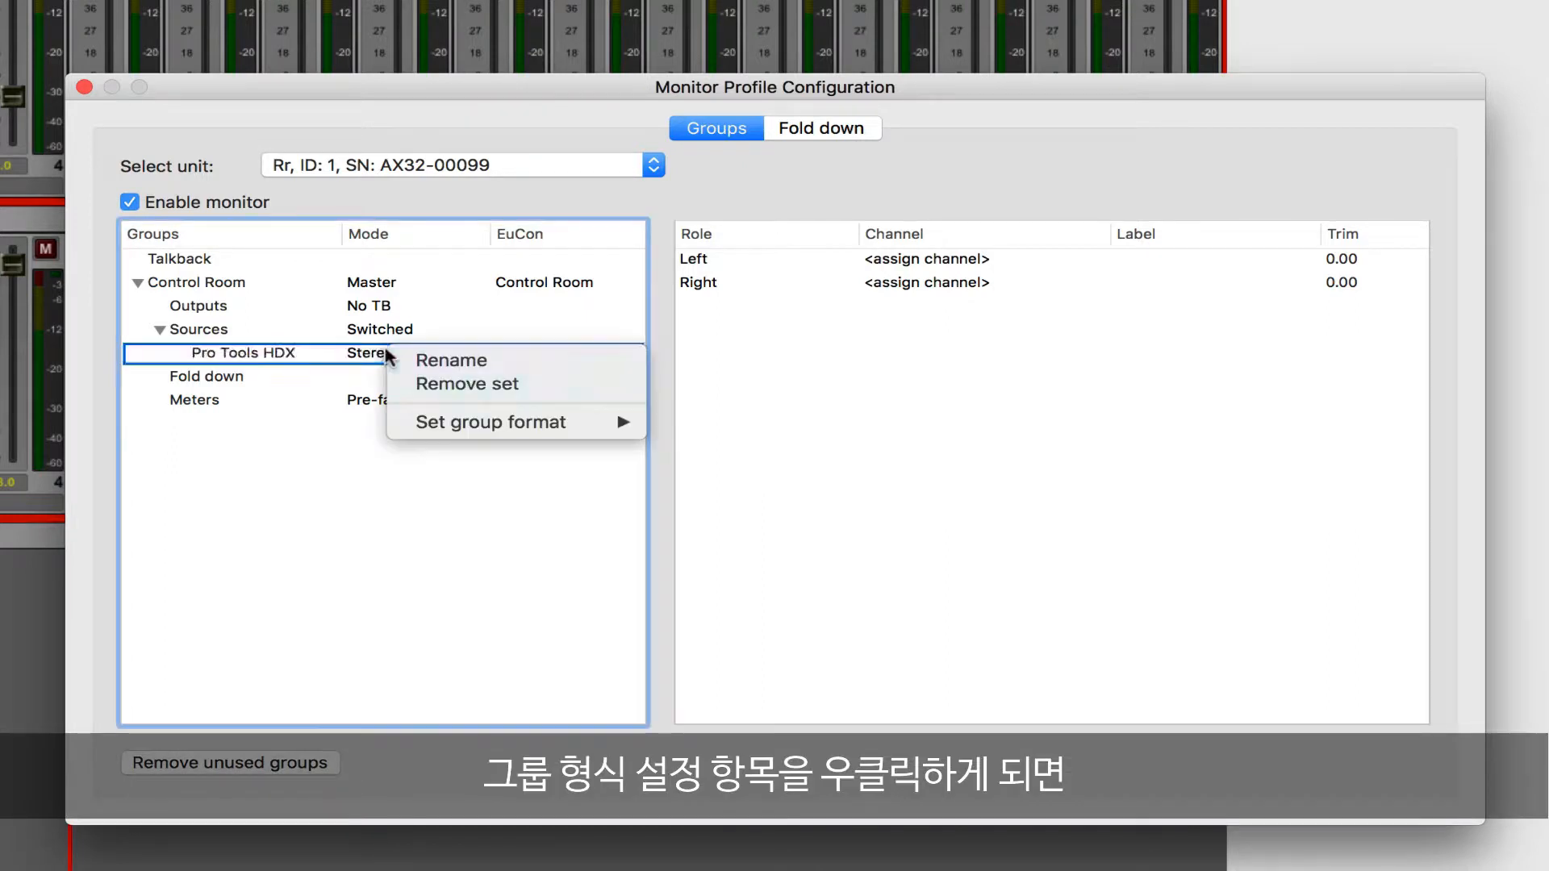
mouse_move(605, 421)
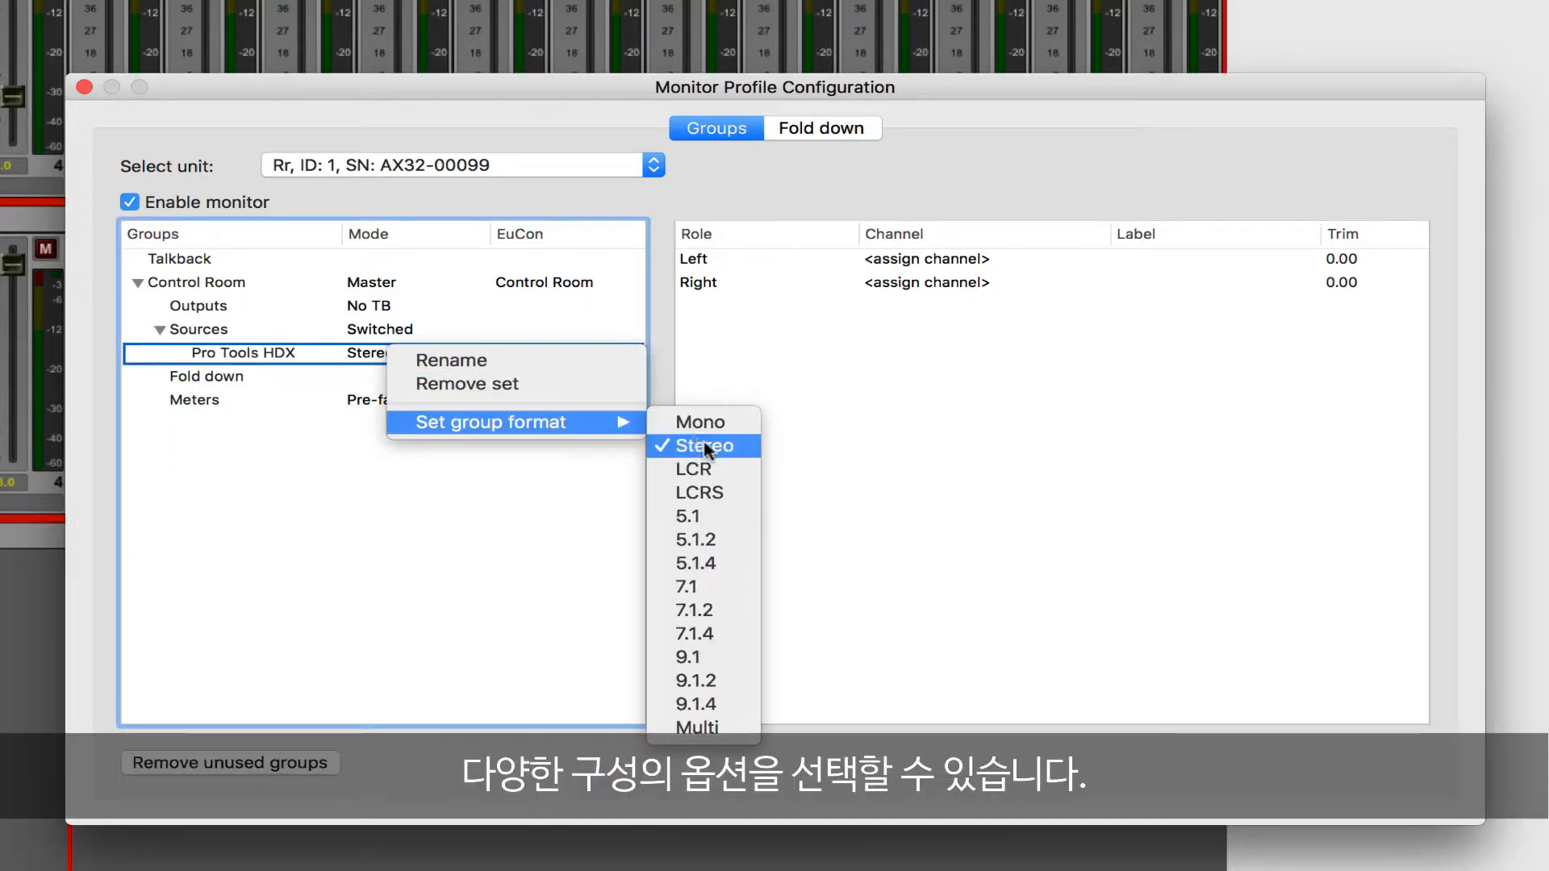
click(739, 516)
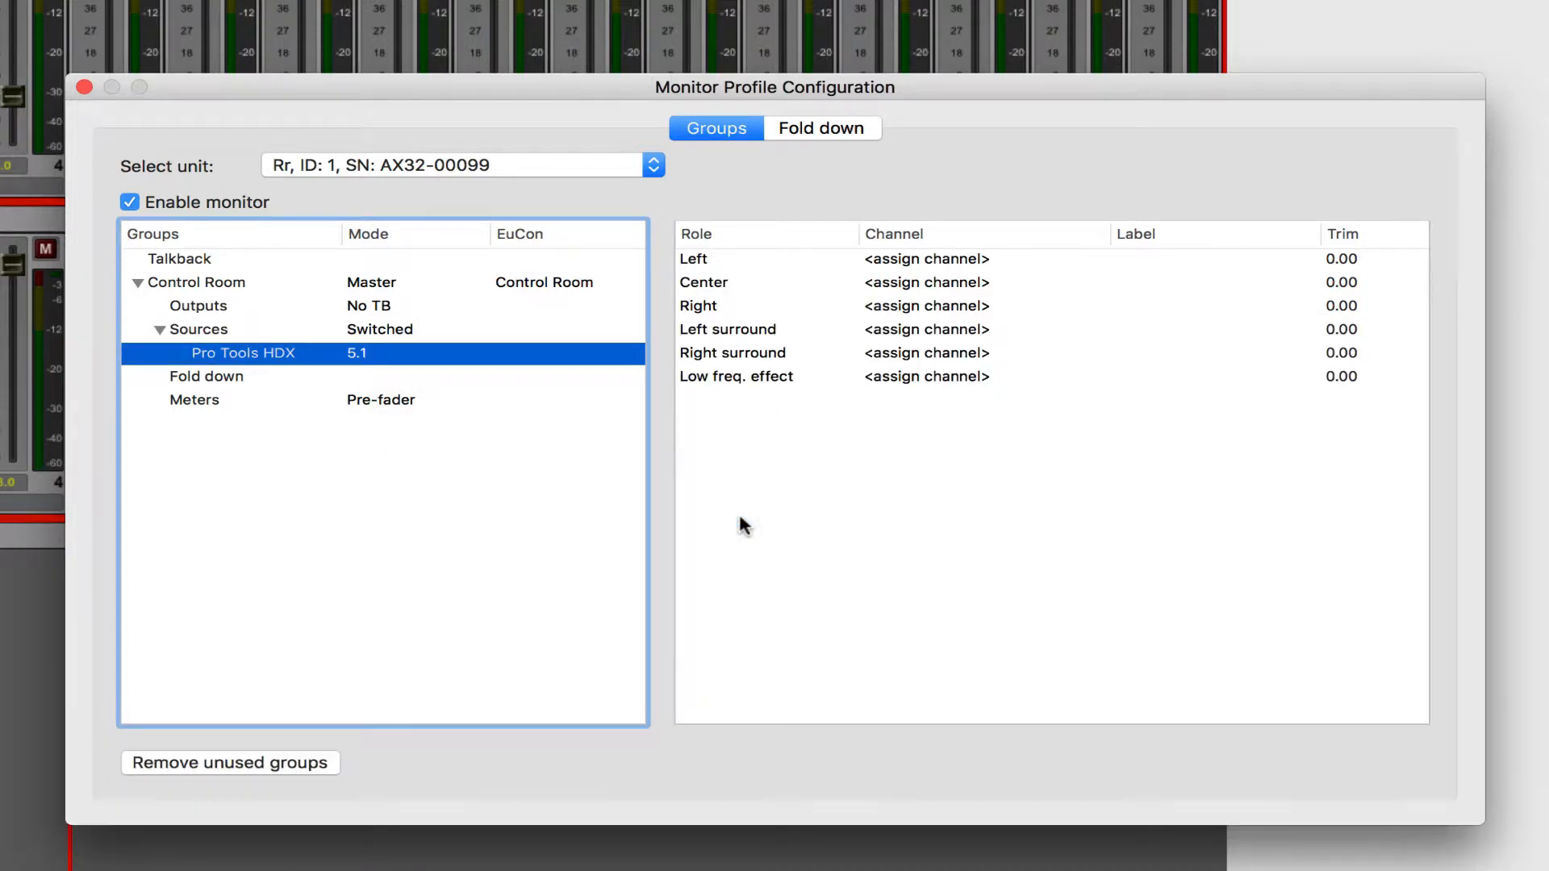
Assign the source's Left role to PHD 1, ch. 1 and its Right role to PHD 1, ch. 2
click(974, 259)
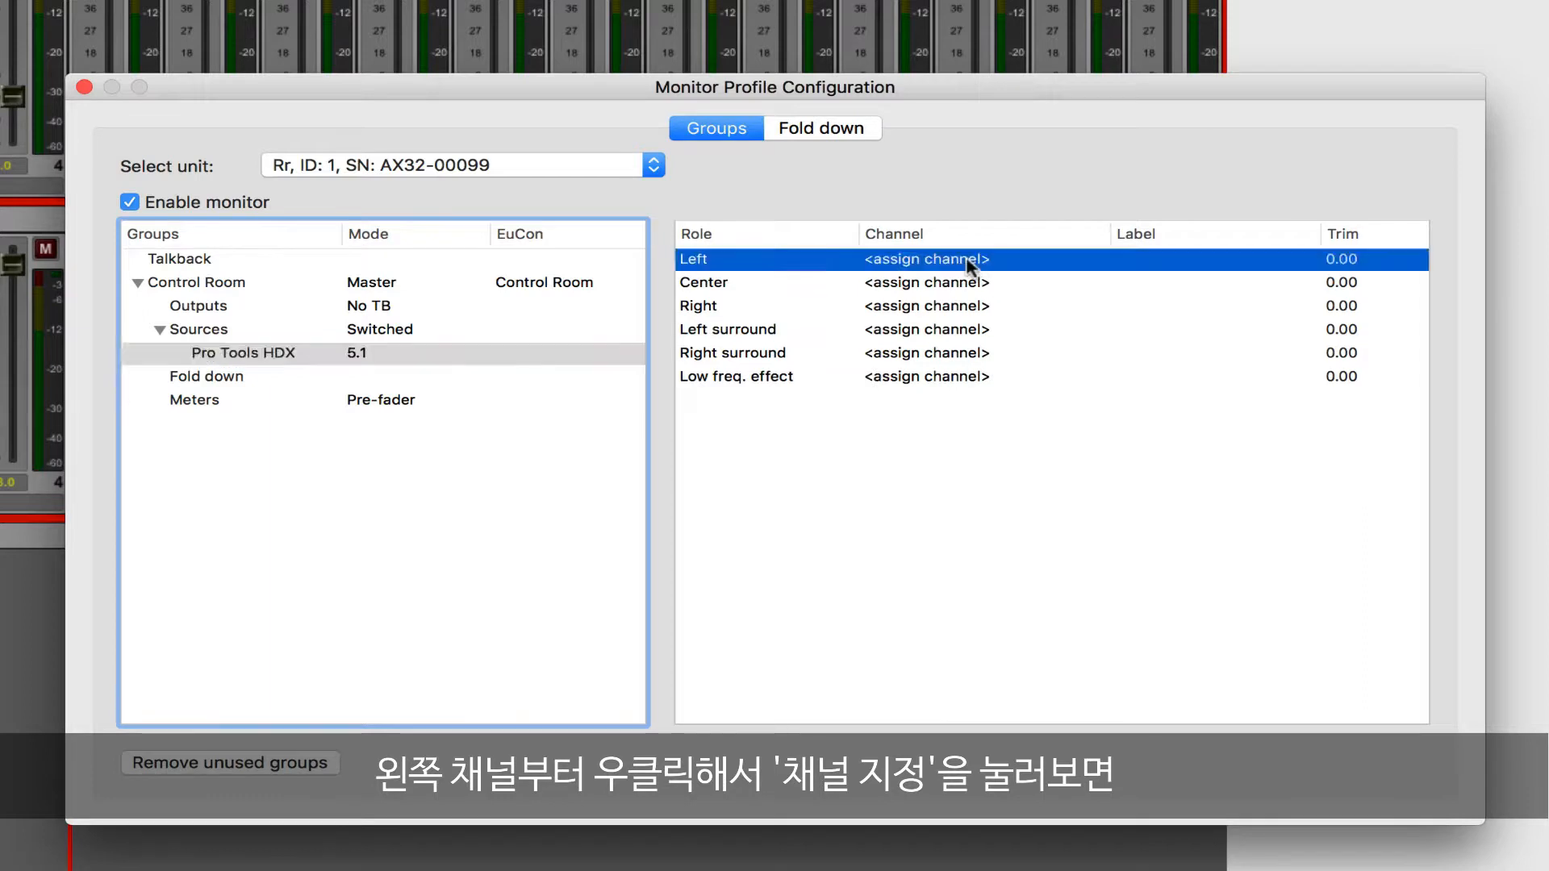
right_click(970, 263)
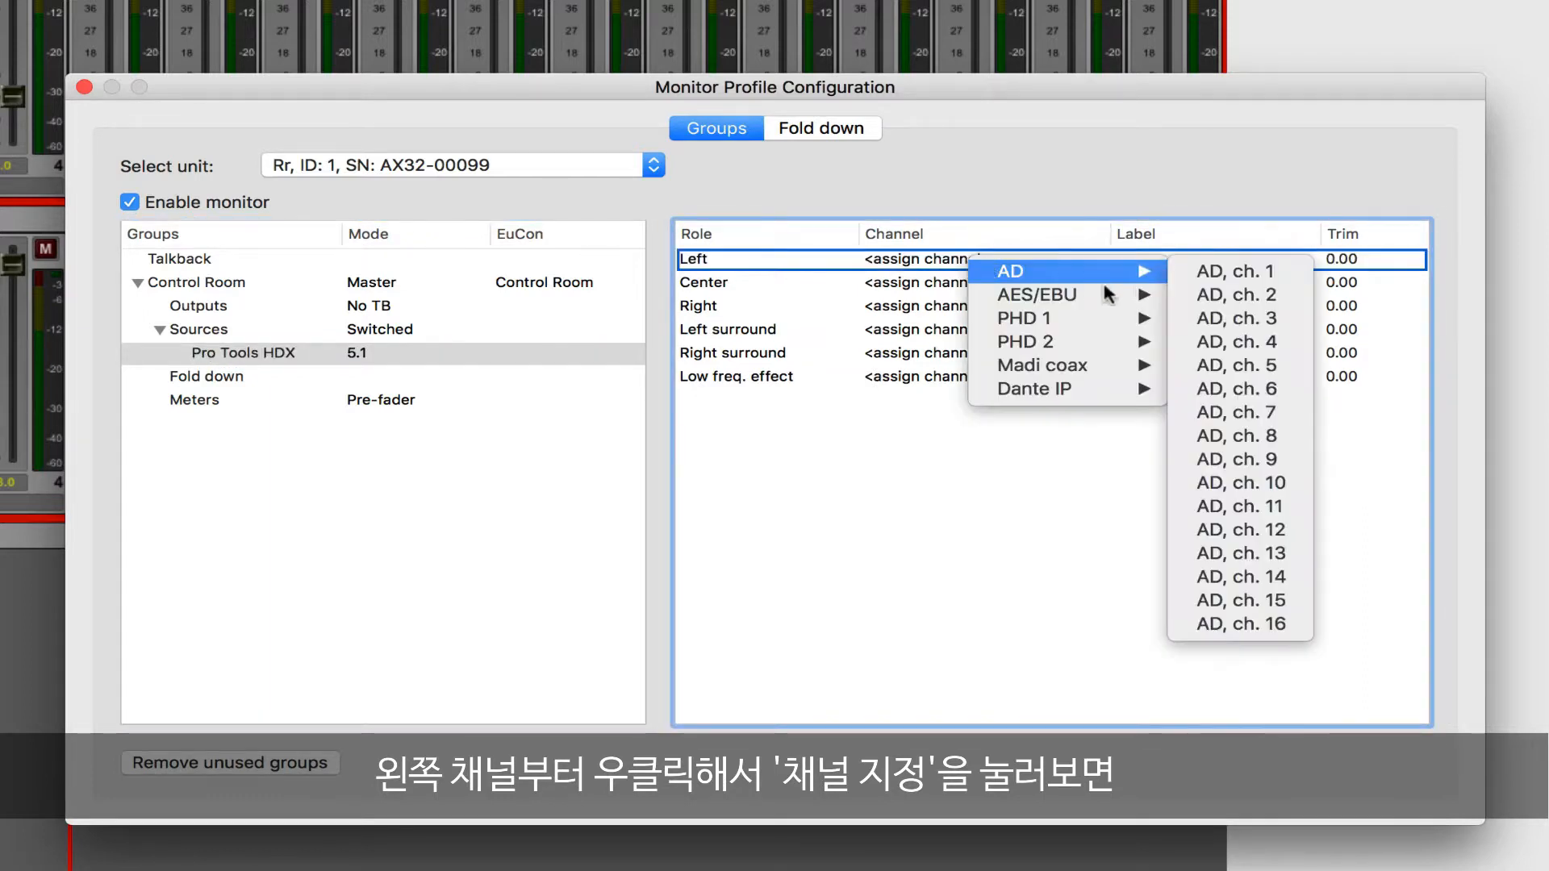
mouse_move(1109, 323)
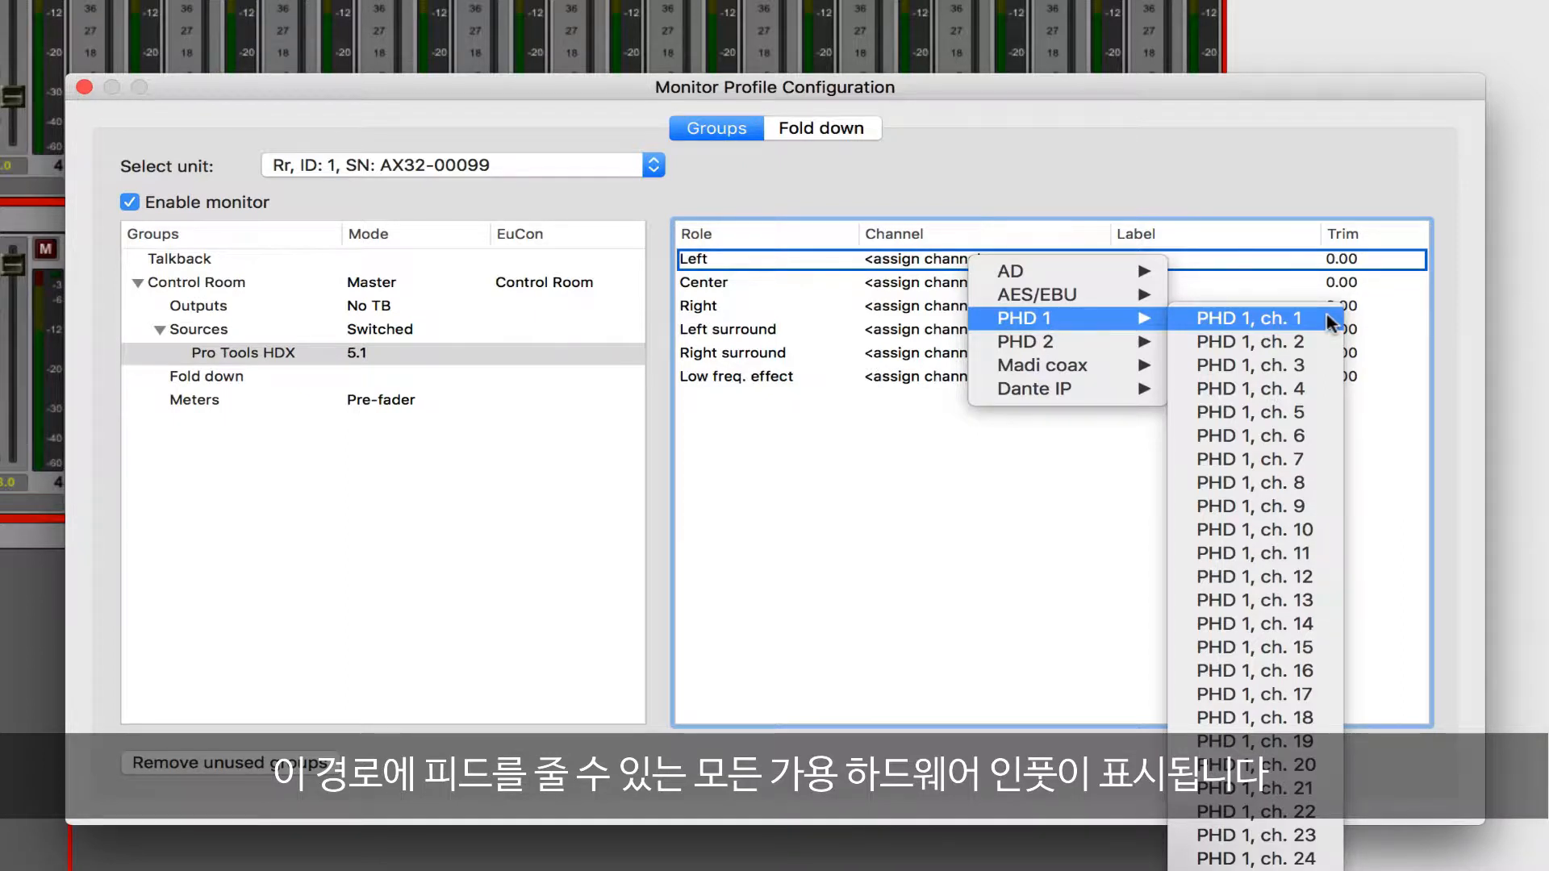
click(1327, 320)
click(920, 305)
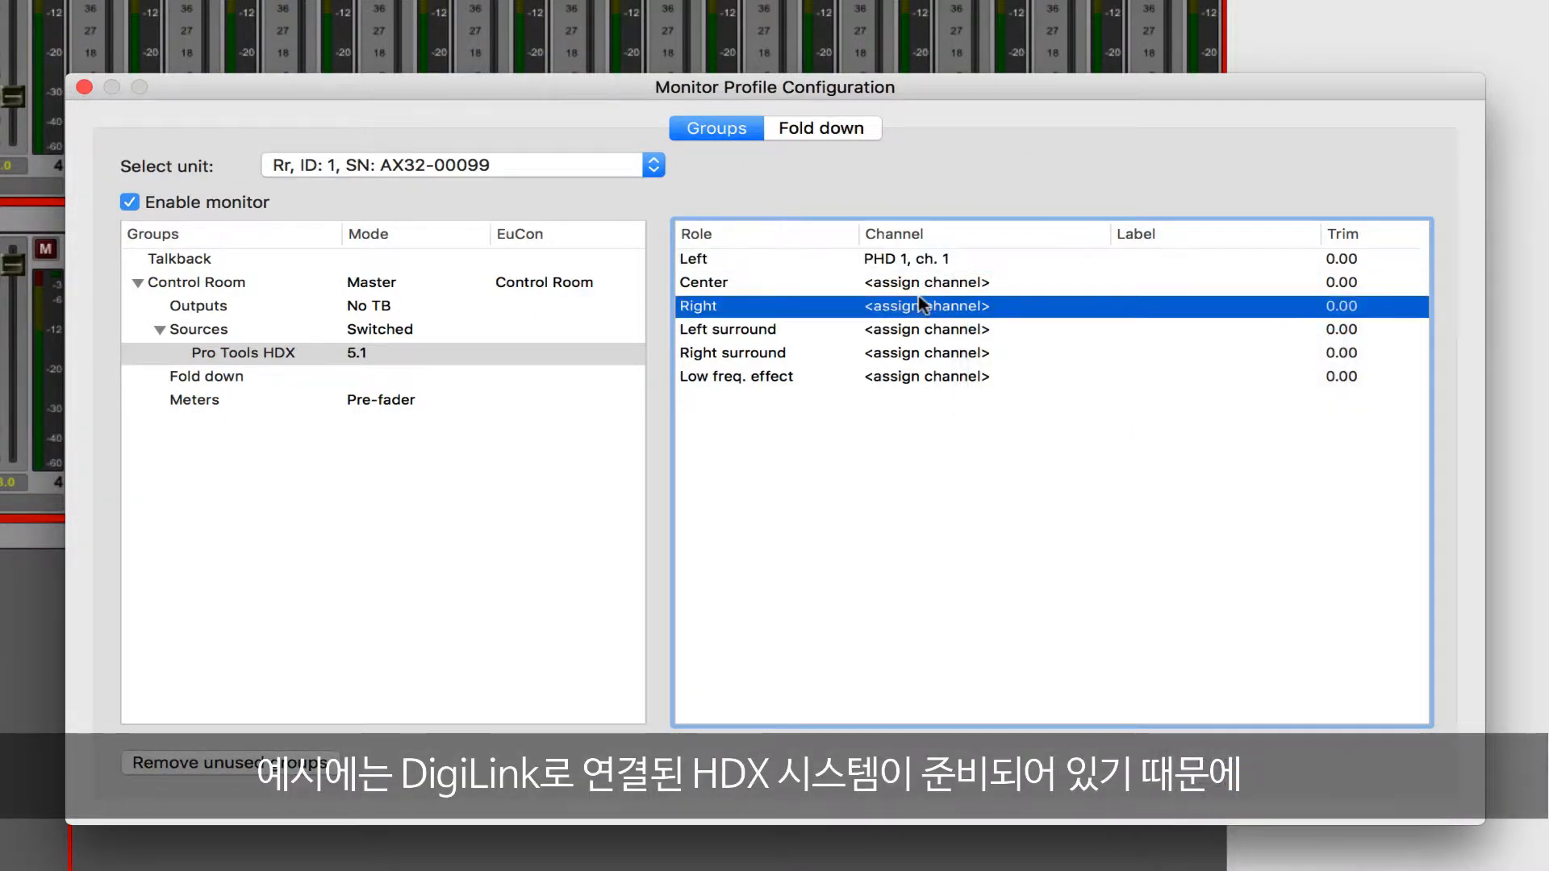
click(920, 305)
mouse_move(976, 353)
click(1178, 351)
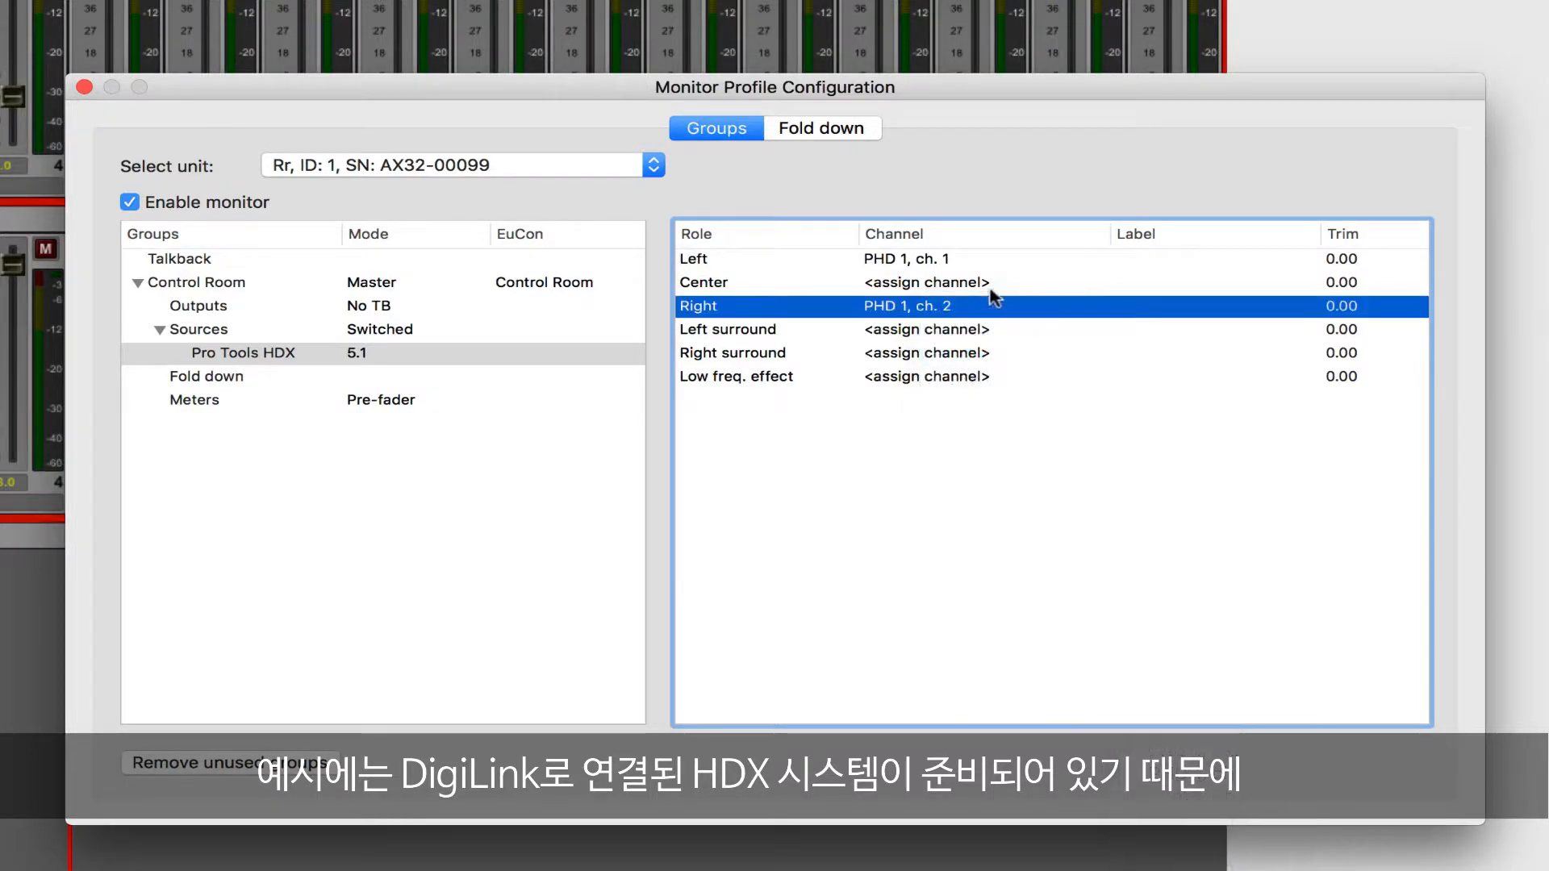
Assign the Center role to PHD 1, ch. 3 and the low frequency effect role to PHD 1, ch. 4
click(980, 282)
click(976, 286)
mouse_move(1048, 337)
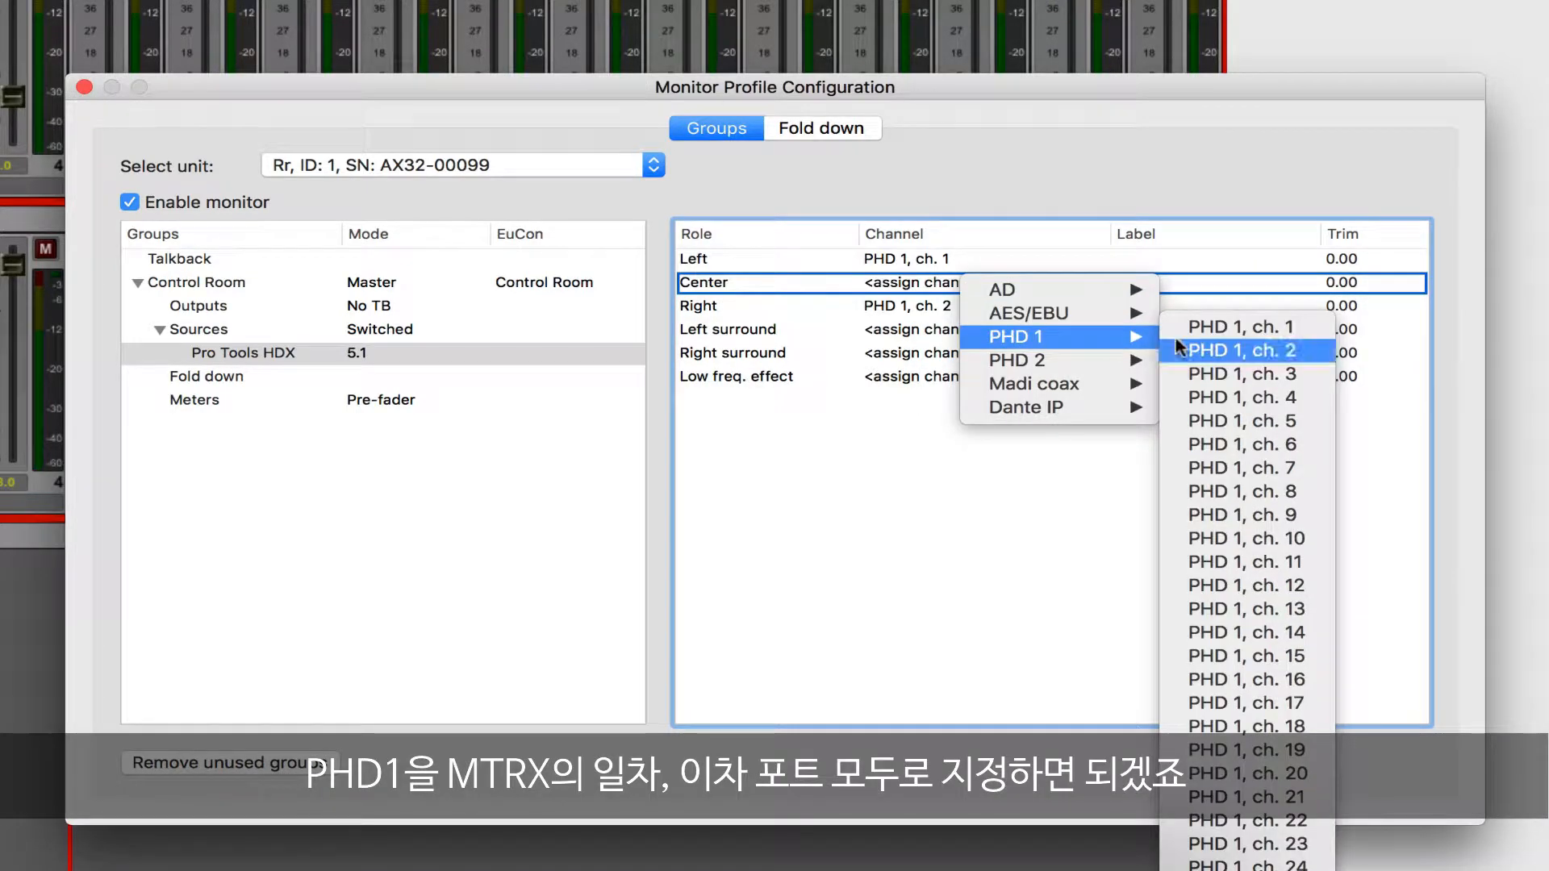
click(1239, 373)
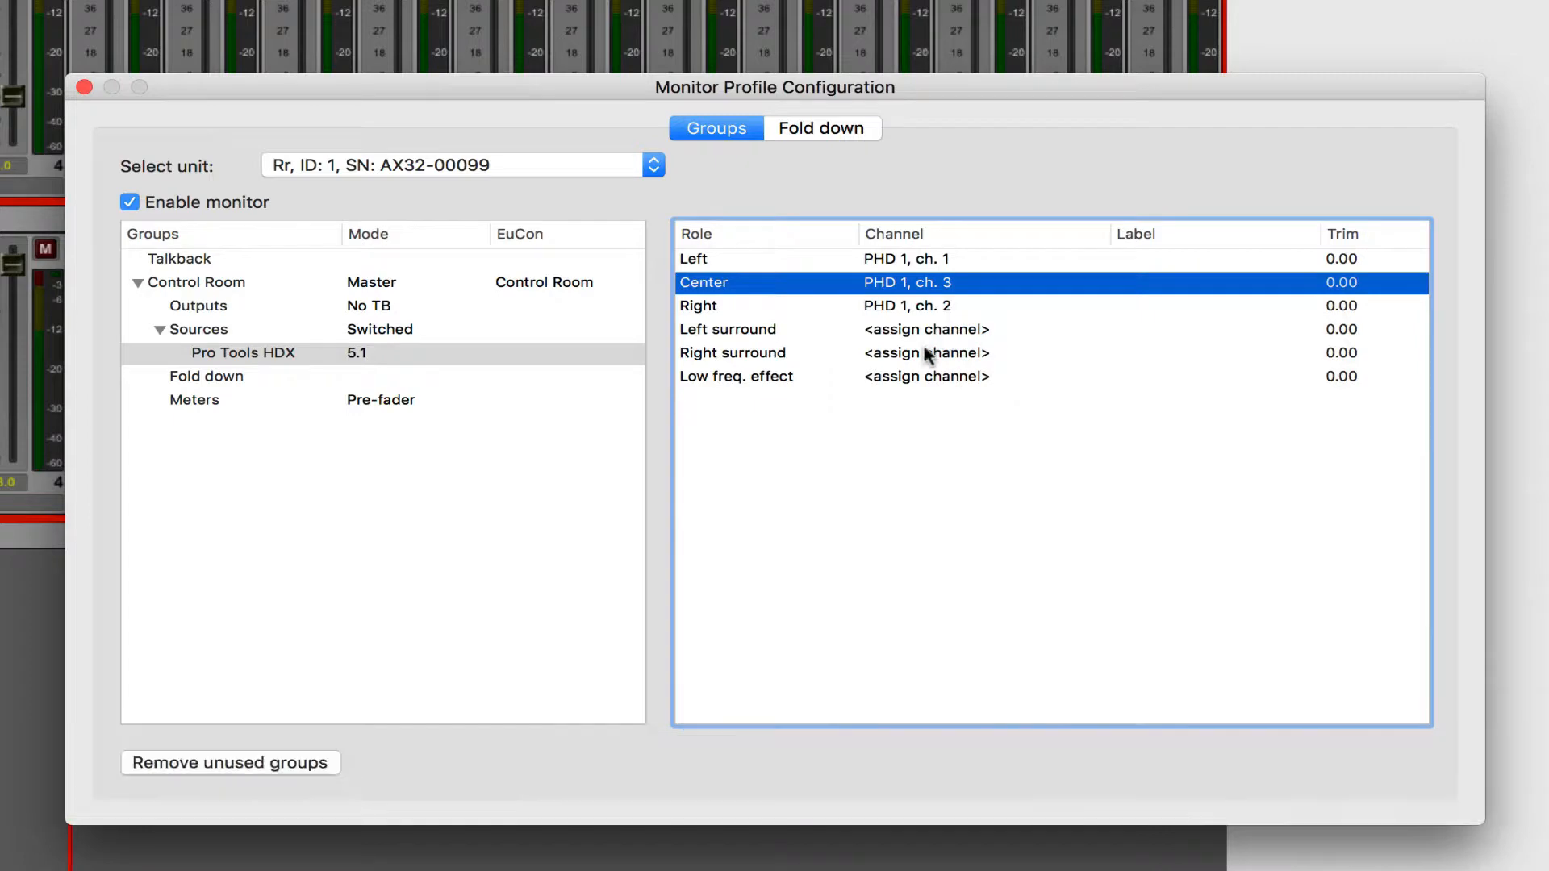
click(915, 376)
mouse_move(1019, 435)
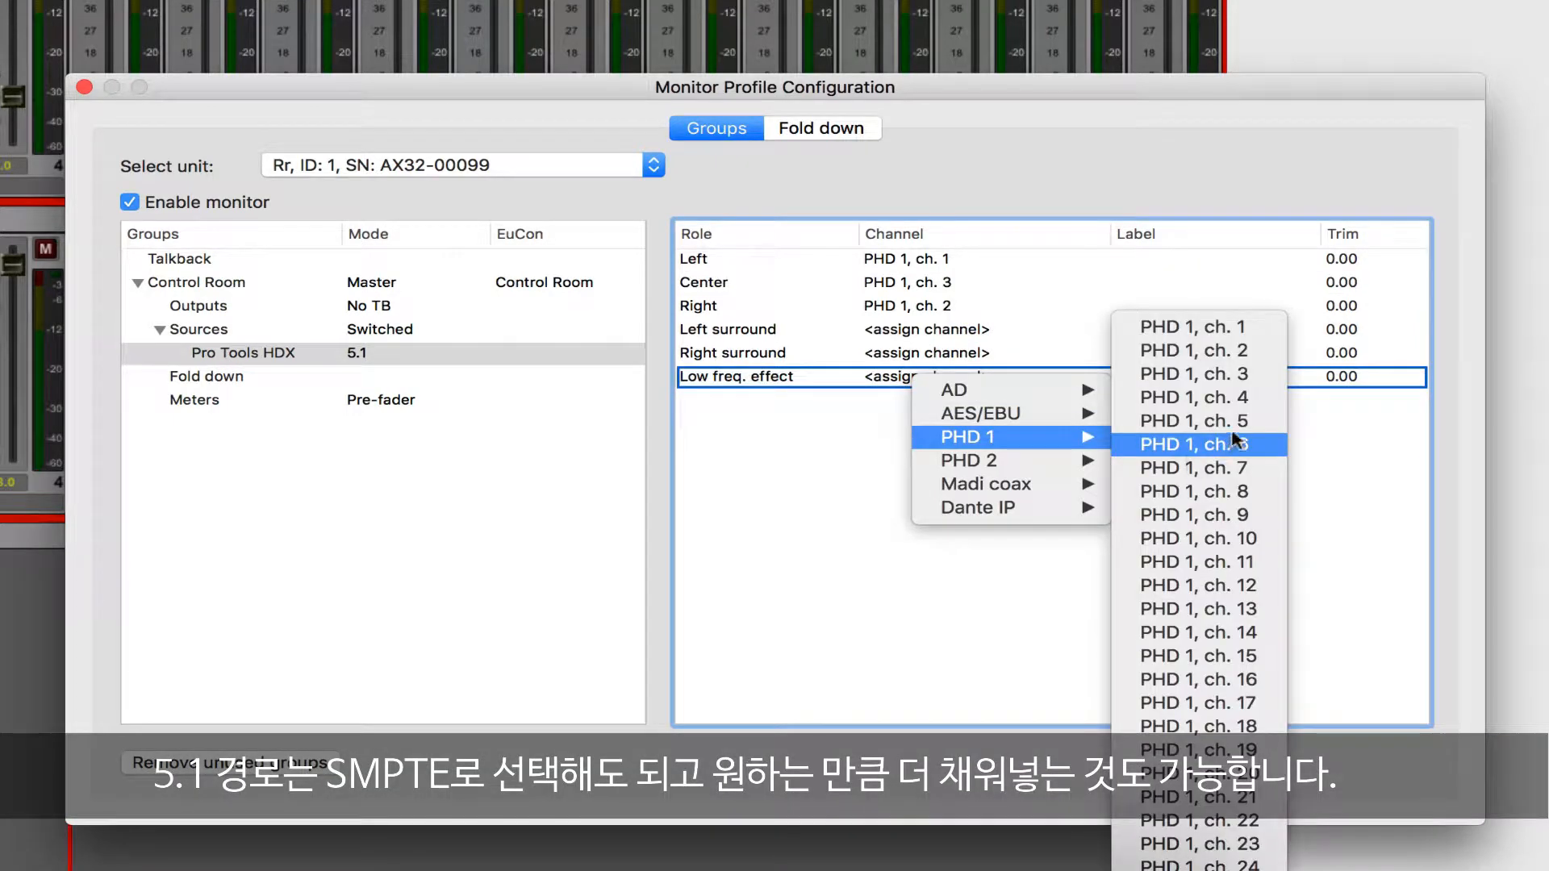
click(1202, 397)
Assign the source's Left surround role to PHD 1, ch. 5 and its Right surround role to PHD 1, ch. 6
click(978, 330)
click(979, 329)
mouse_move(1109, 389)
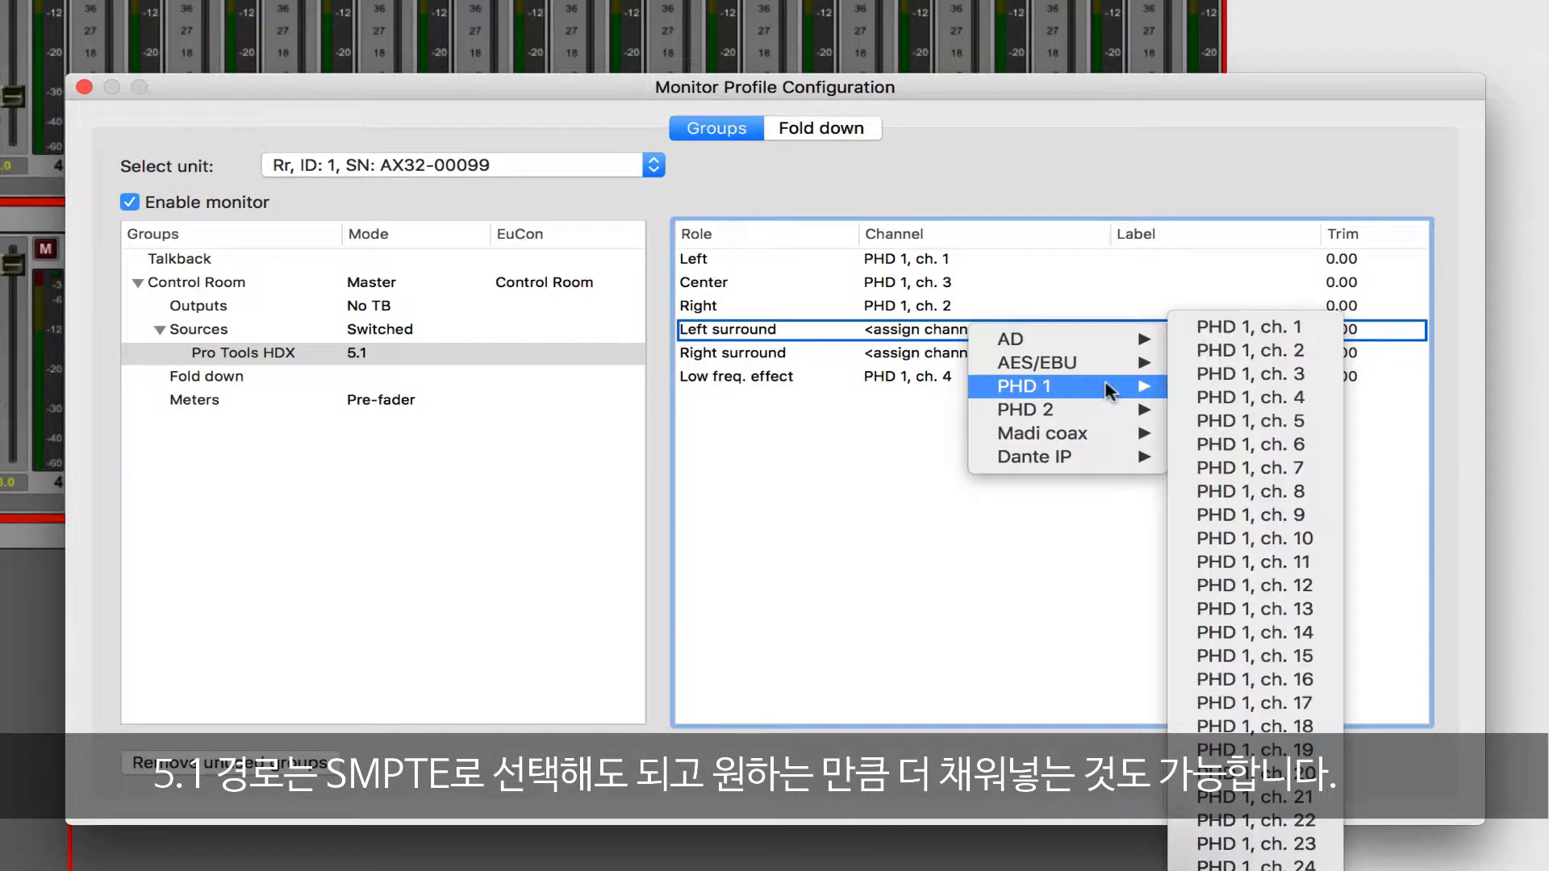
click(1286, 420)
click(1019, 352)
mouse_move(1076, 412)
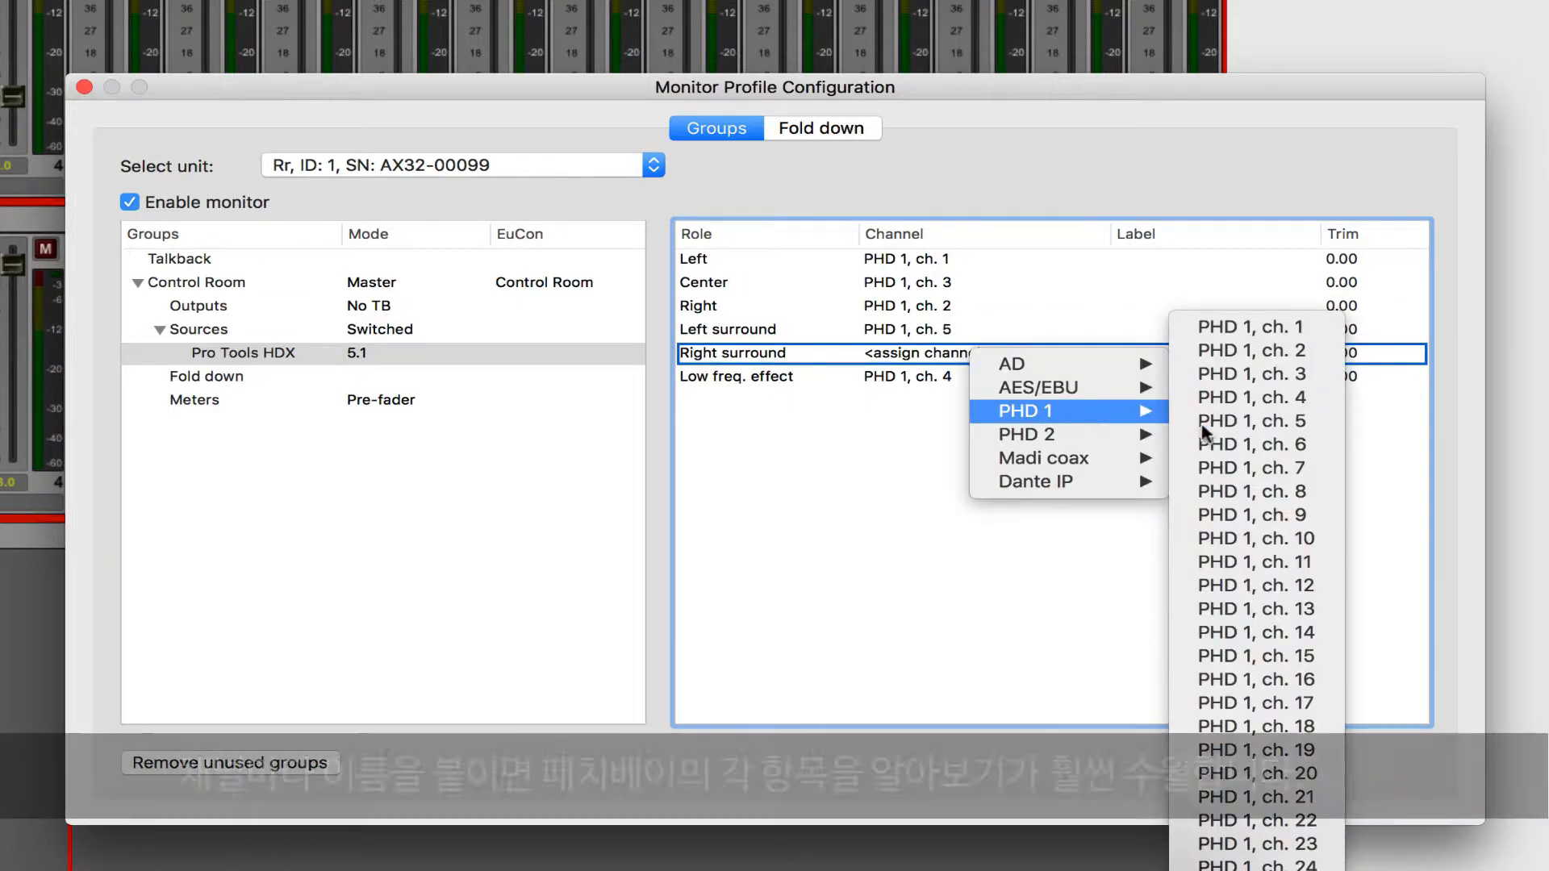
click(1262, 444)
Label the Pro Tools HDX source's Left, Center and Right channels L, C and R
double_click(1146, 258)
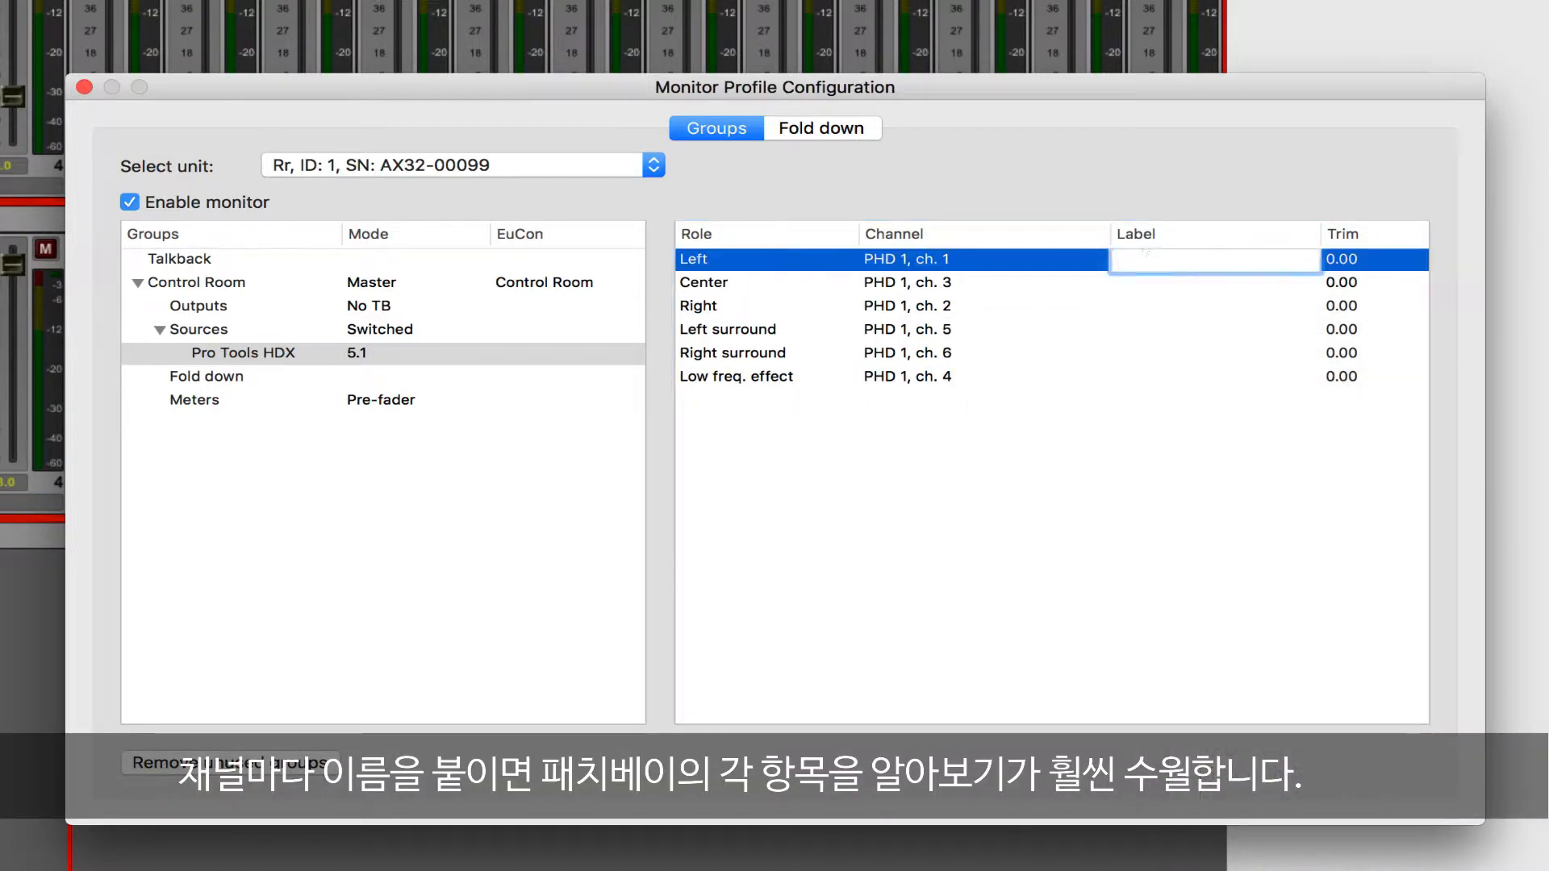
text(L)
double_click(1141, 284)
text(C)
double_click(1136, 305)
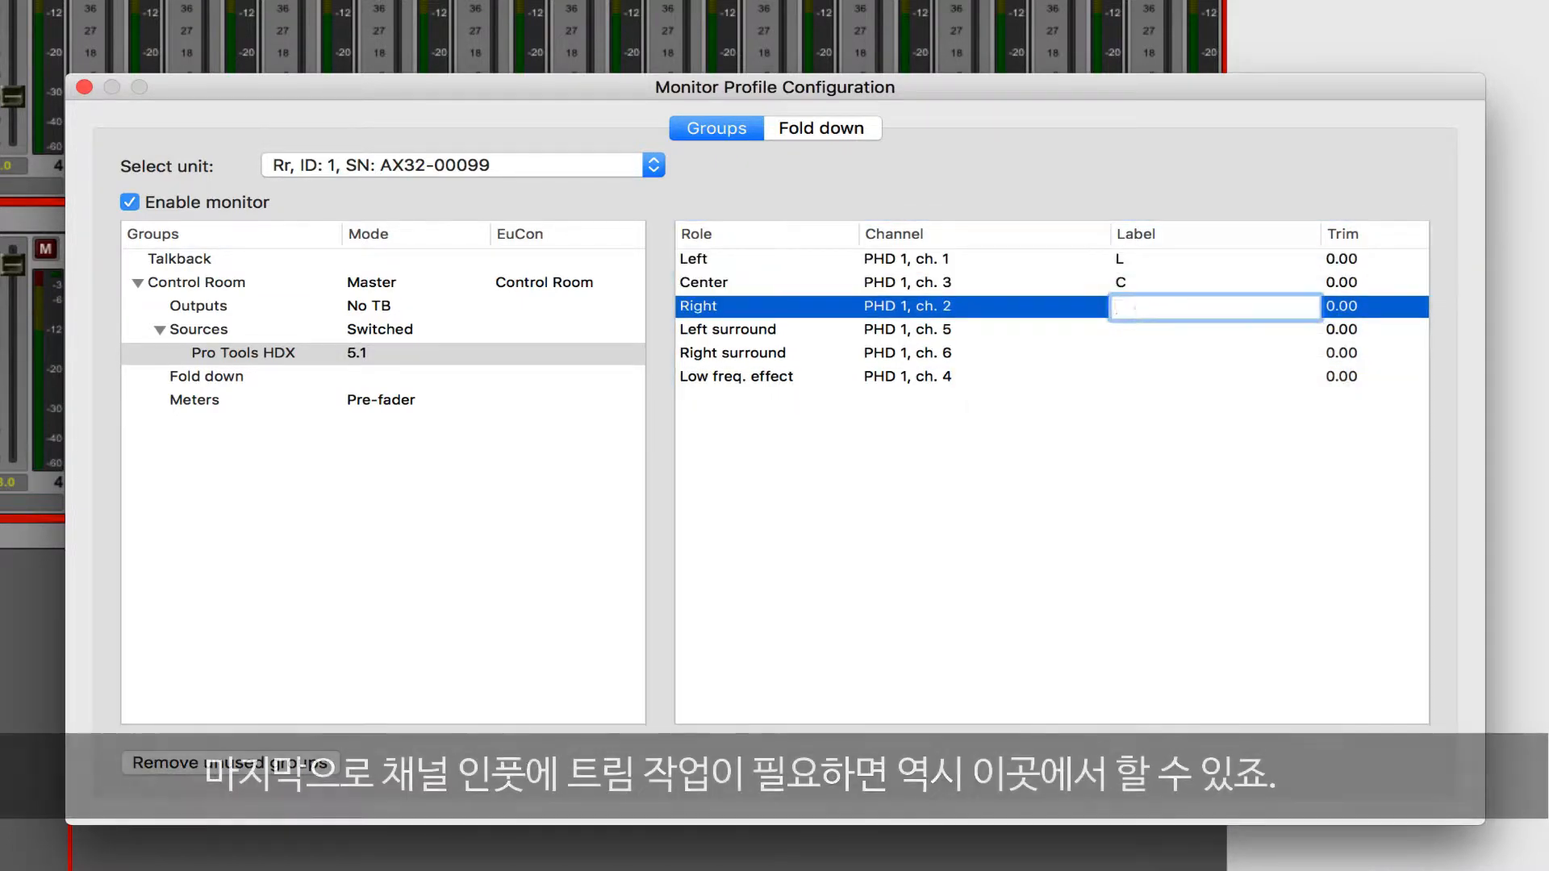
text(R)
Label the Left surround, Right surround and low frequency effect channels Ls, Rs and LFE
double_click(1141, 331)
text(Ls)
double_click(1146, 352)
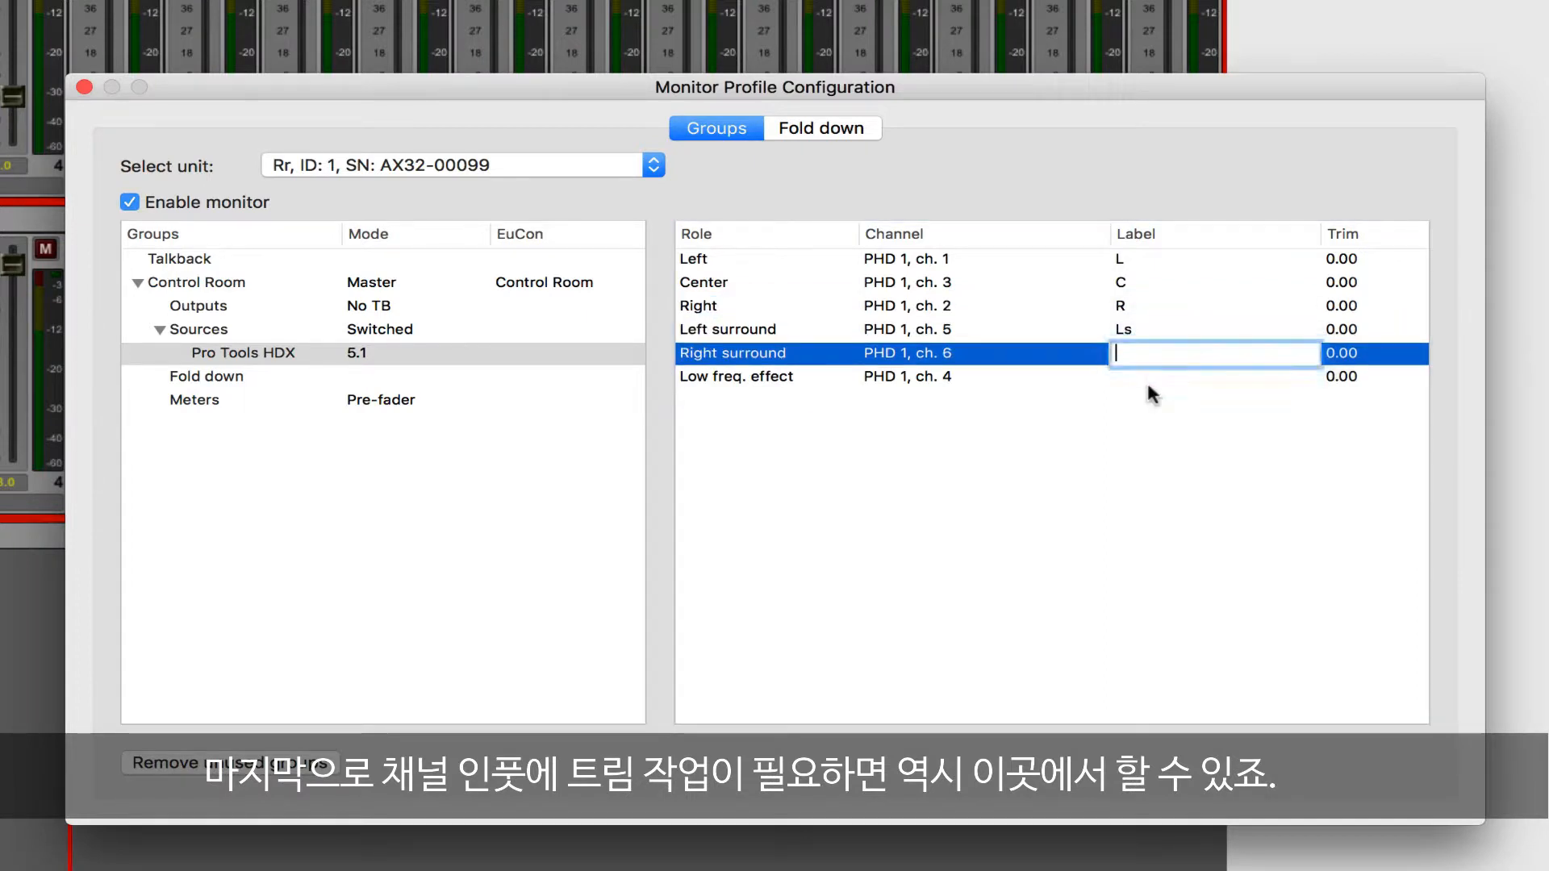
text(Rs)
double_click(1147, 379)
text(LFE)
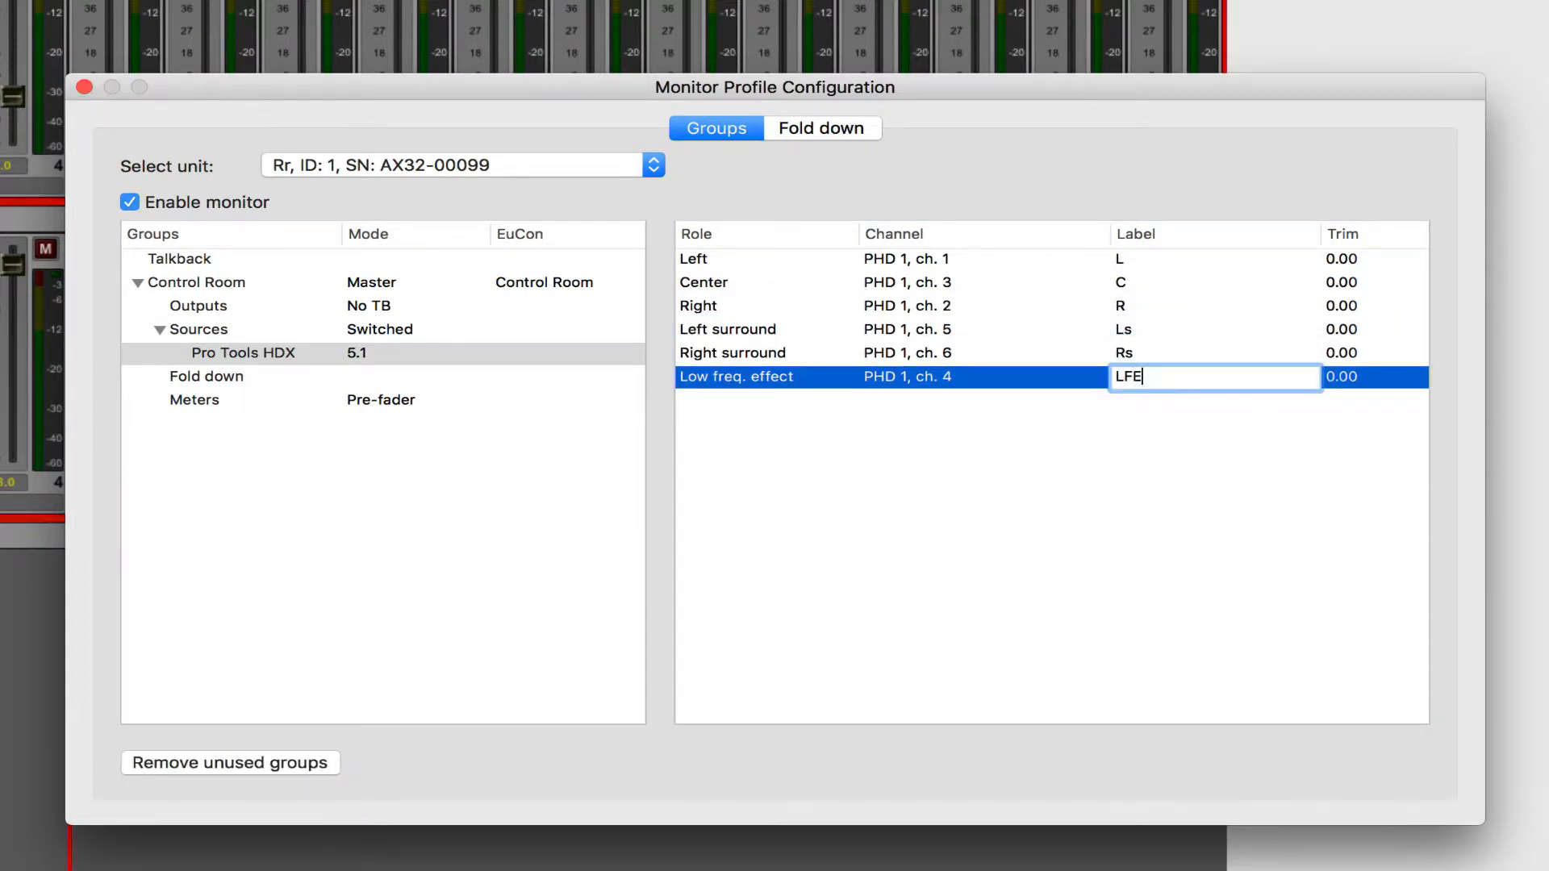
key(Return)
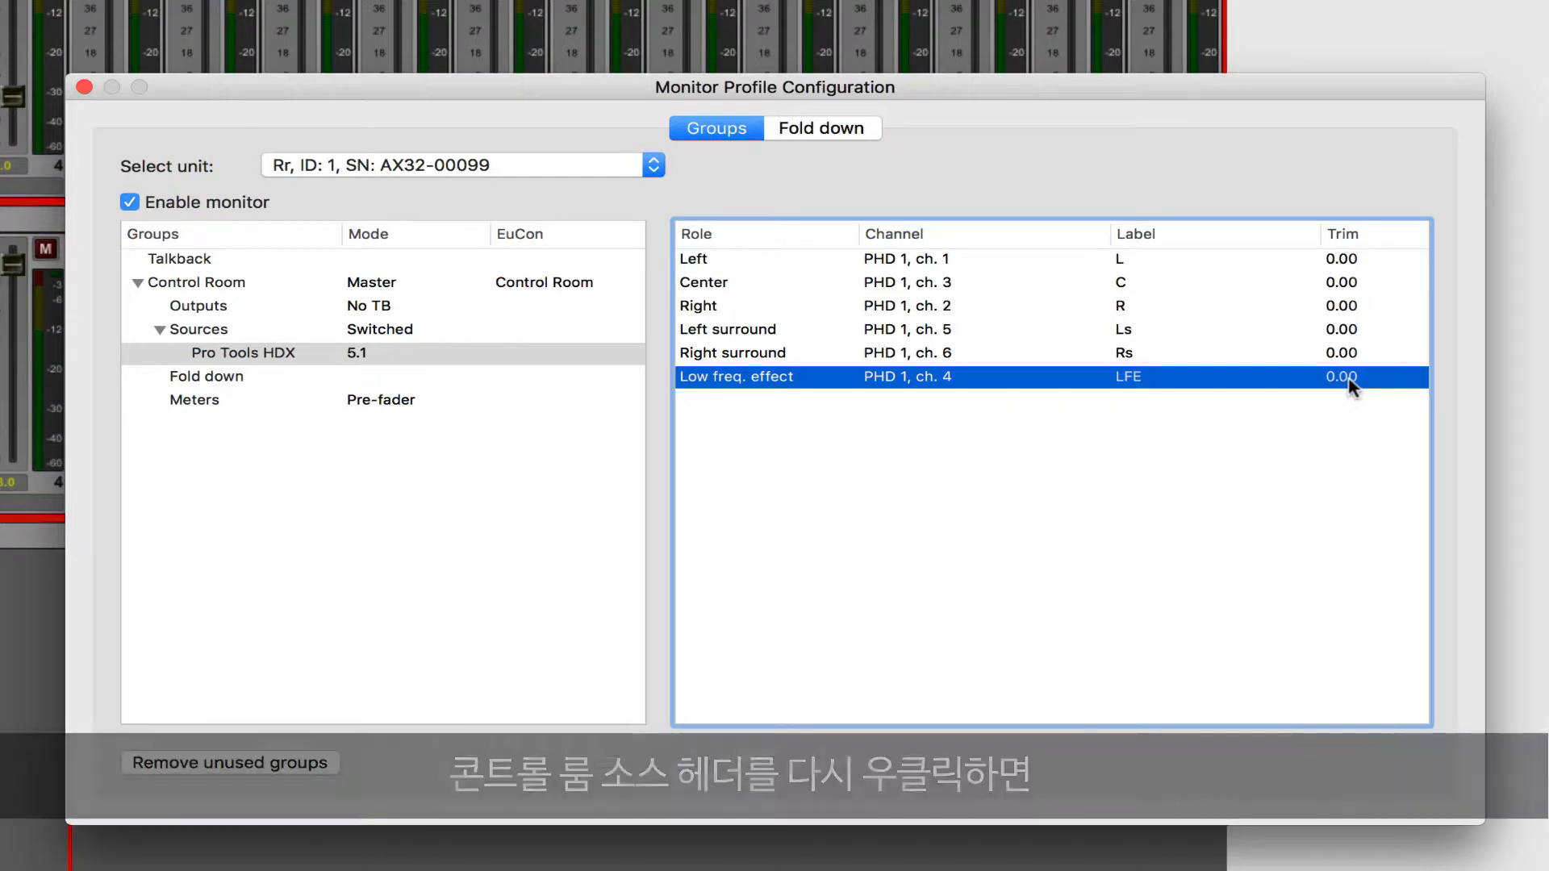
Set the source selection mode of the Control Room sources to Summed
click(236, 328)
right_click(238, 328)
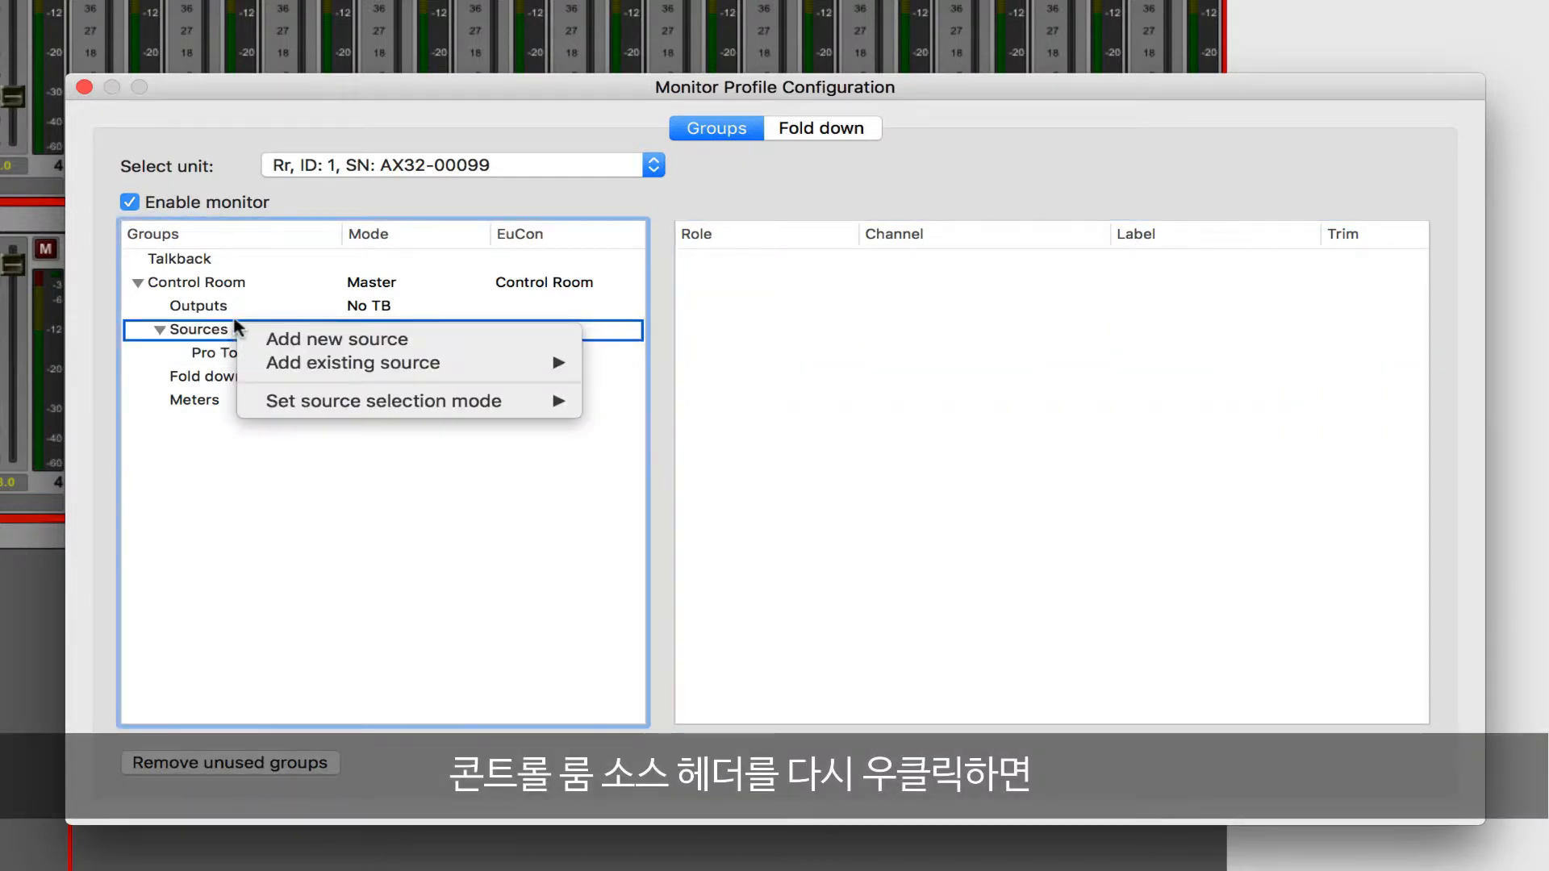
mouse_move(530, 404)
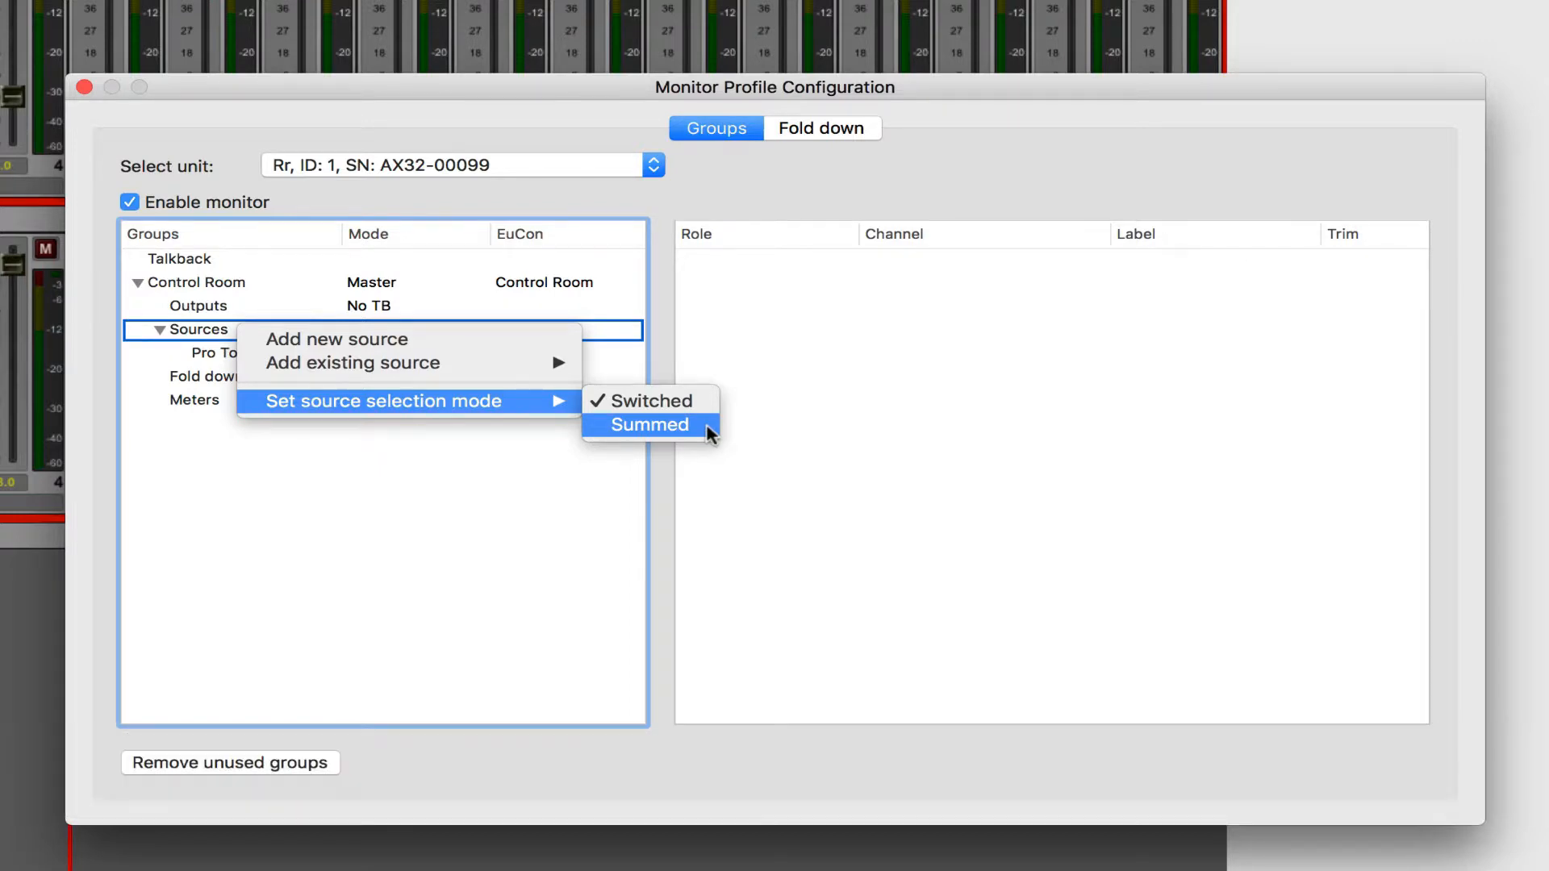
click(710, 425)
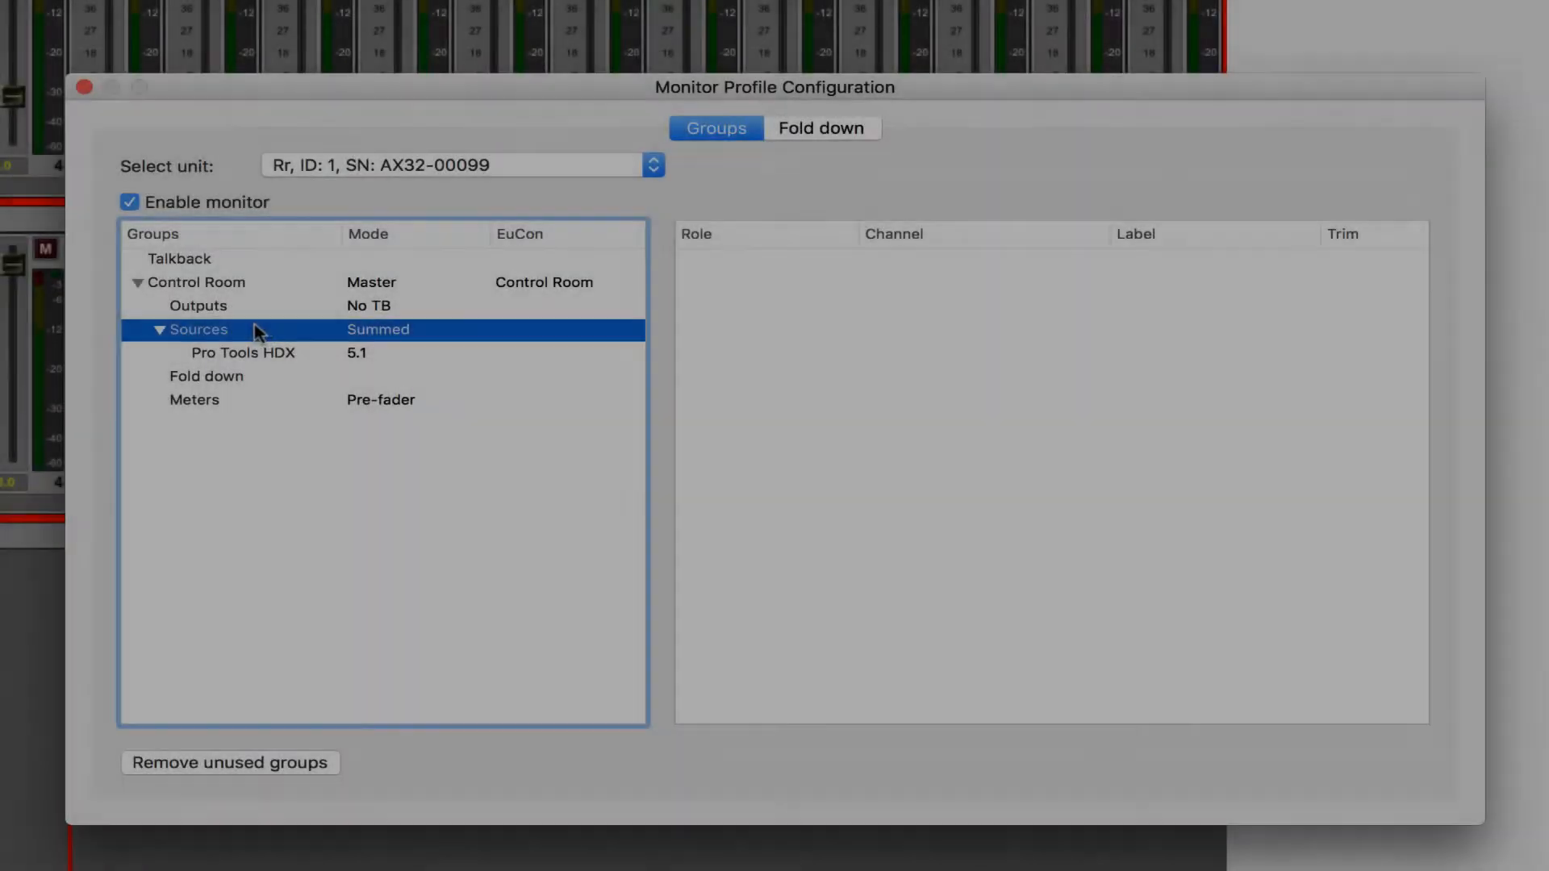
Add another new source under the Control Room sources and name it Mac
right_click(258, 329)
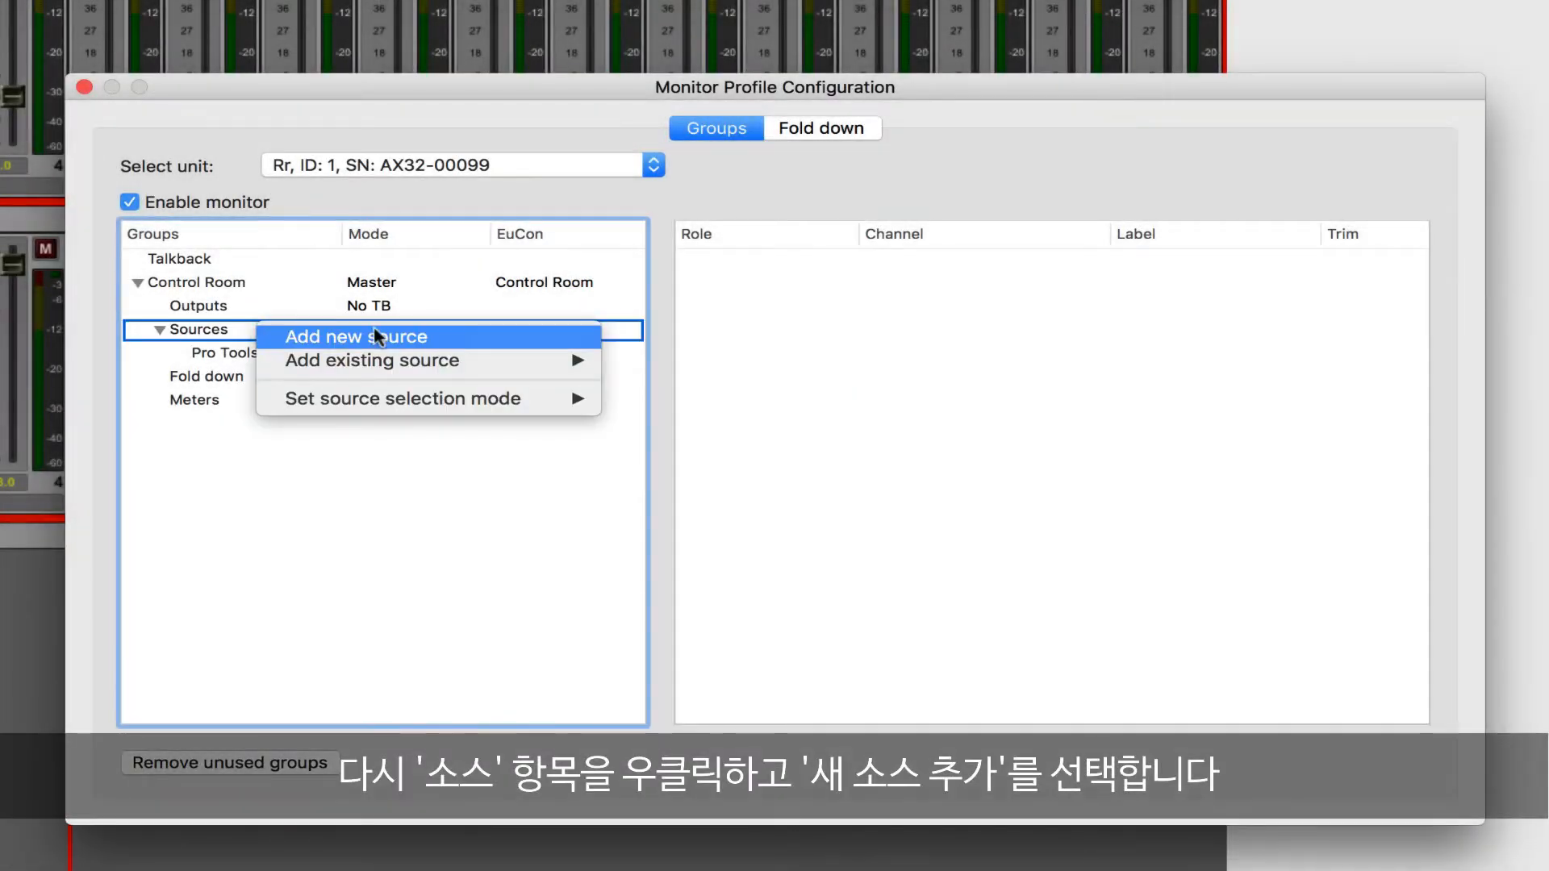
click(496, 337)
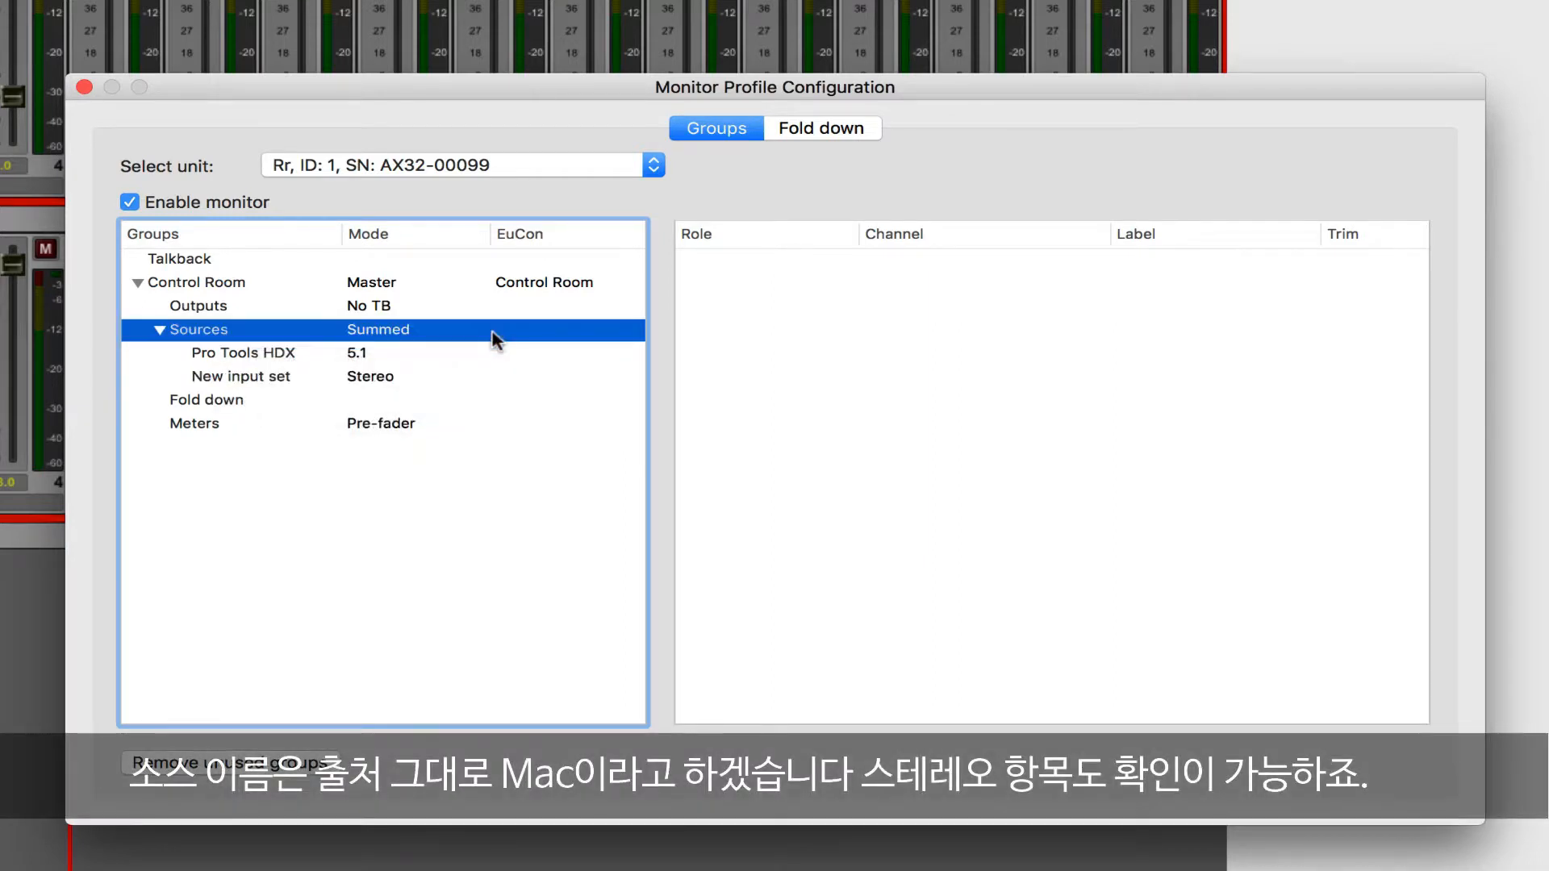
click(276, 377)
click(279, 377)
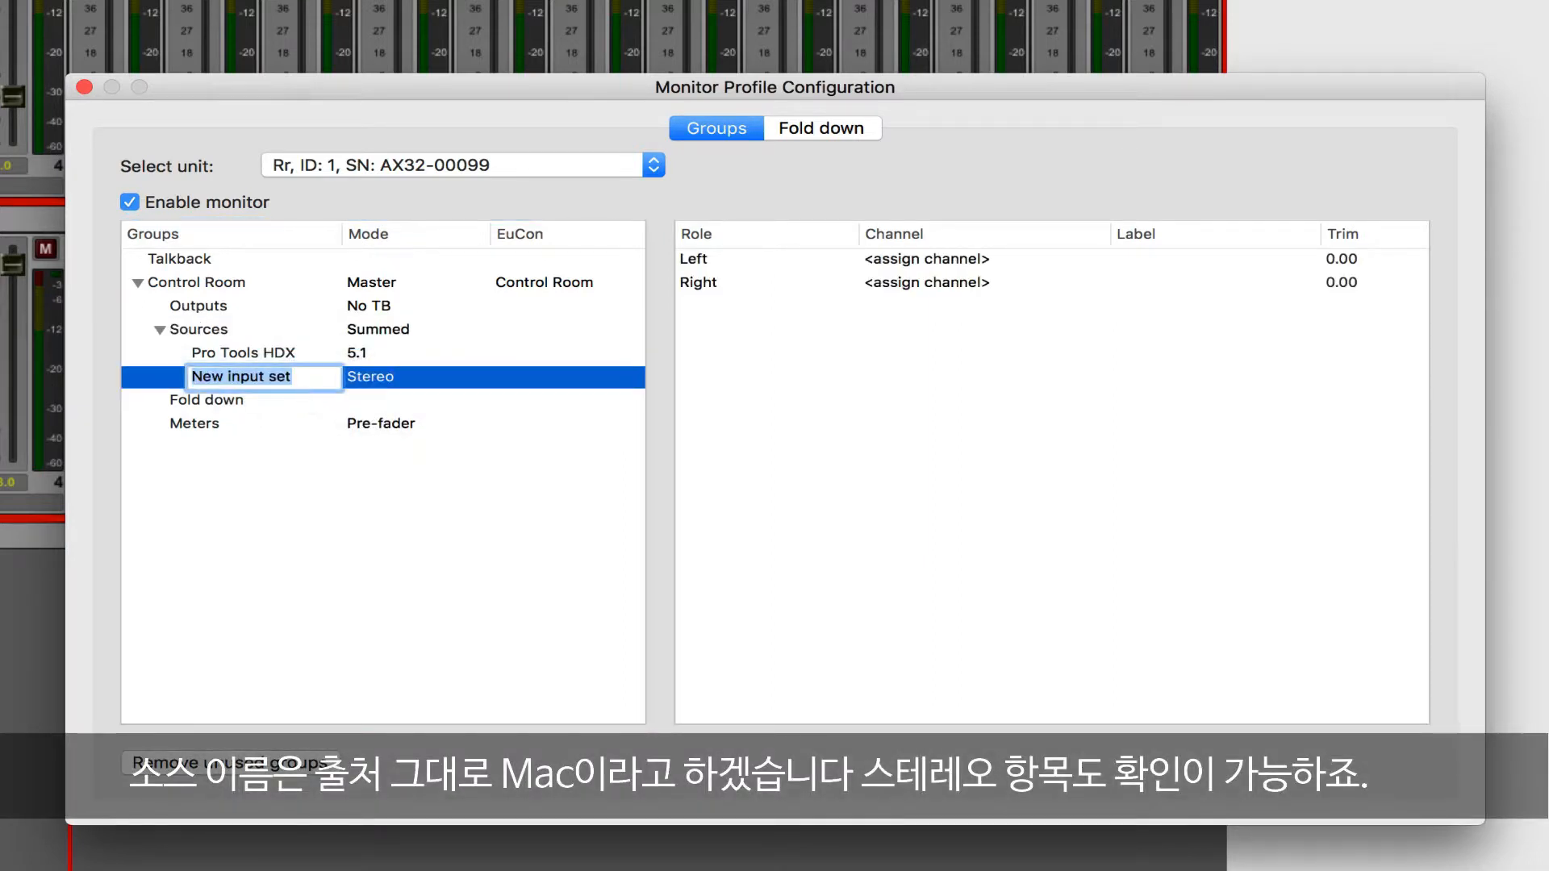
text(Mac)
key(Return)
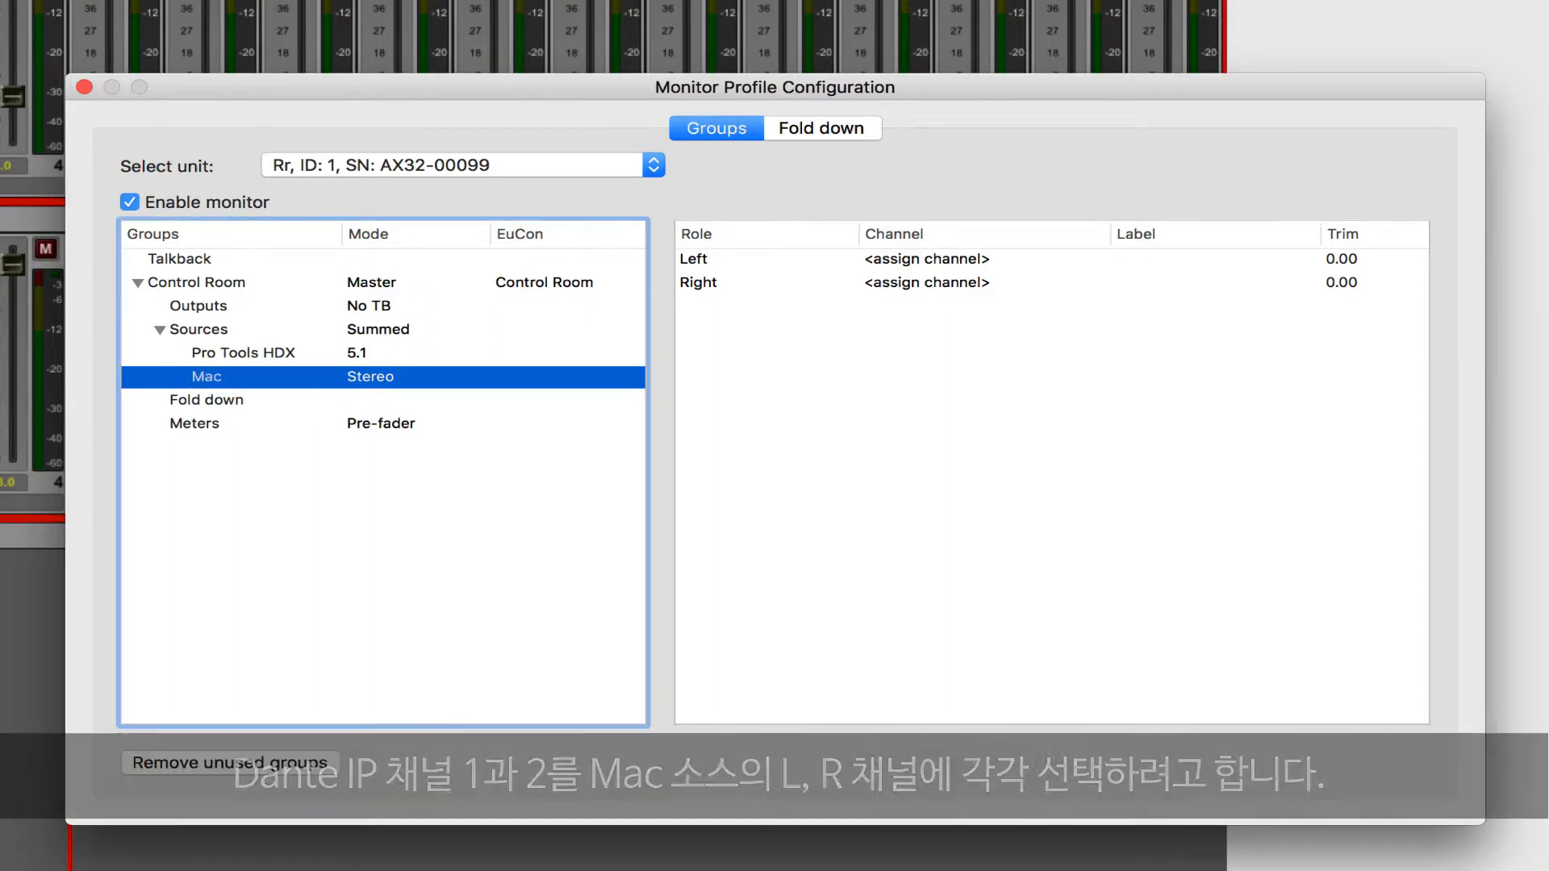
Assign the Mac source's Left role to Dante IP, ch. 1 and its Right role to Dante IP, ch. 2
click(955, 259)
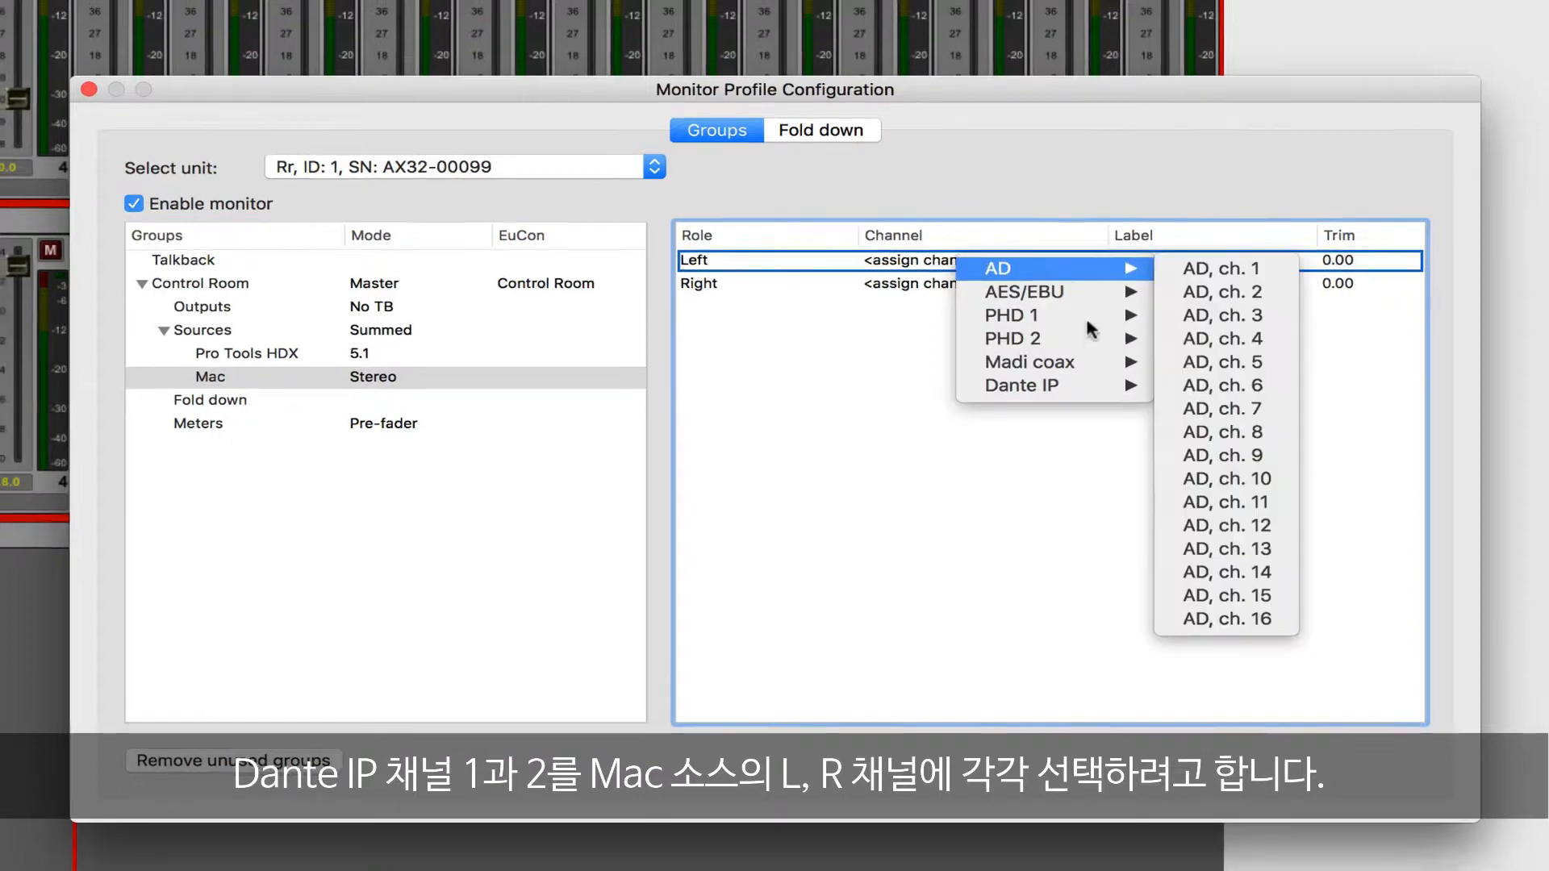
mouse_move(1091, 384)
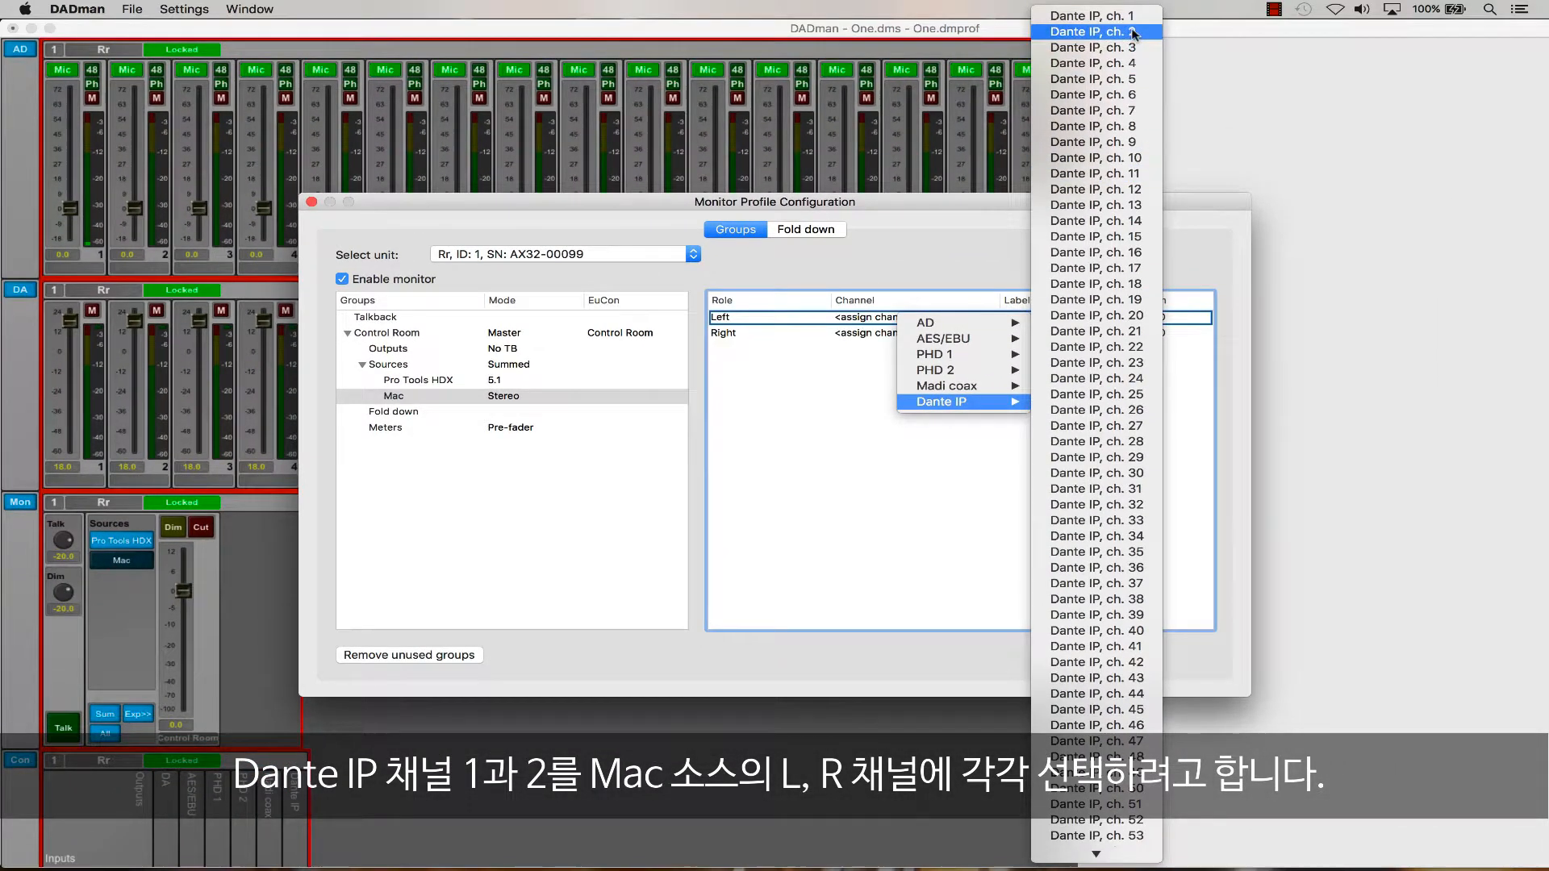
click(1131, 16)
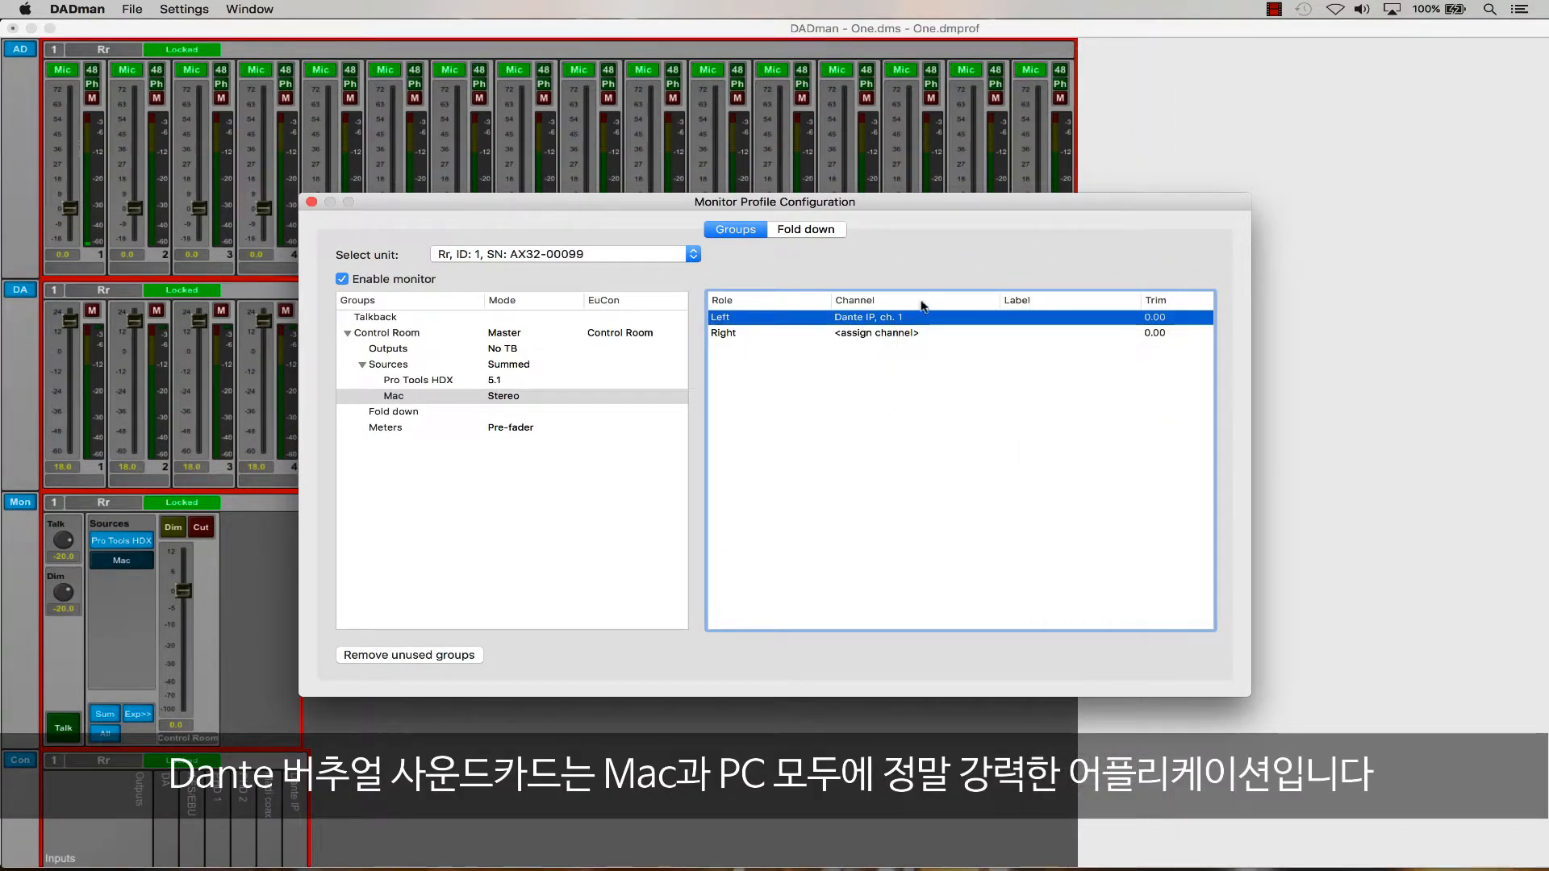
click(949, 332)
mouse_move(960, 417)
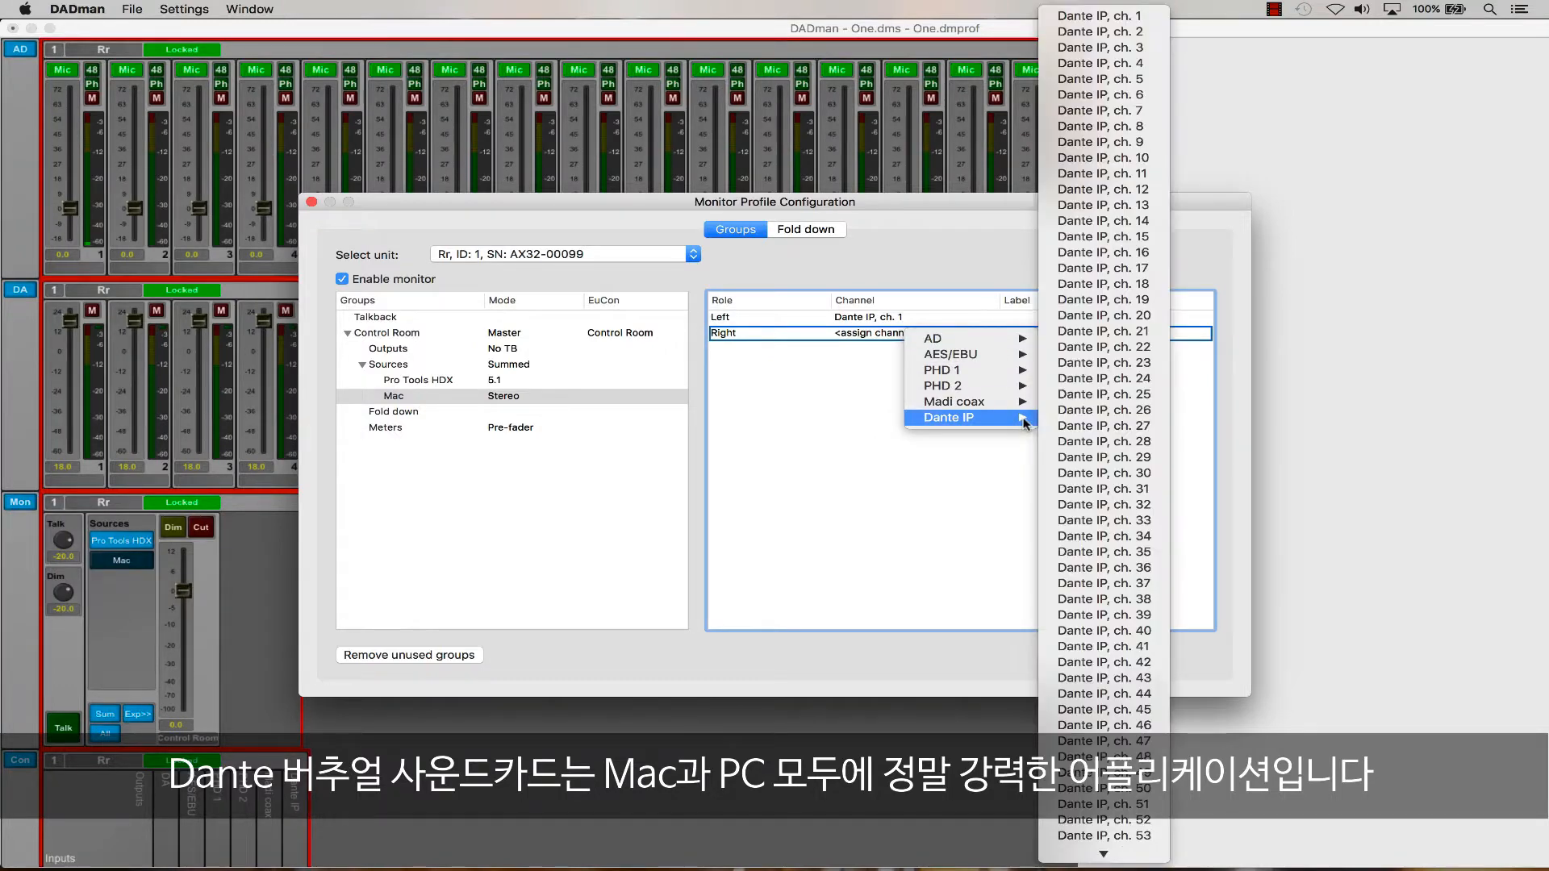
click(1152, 32)
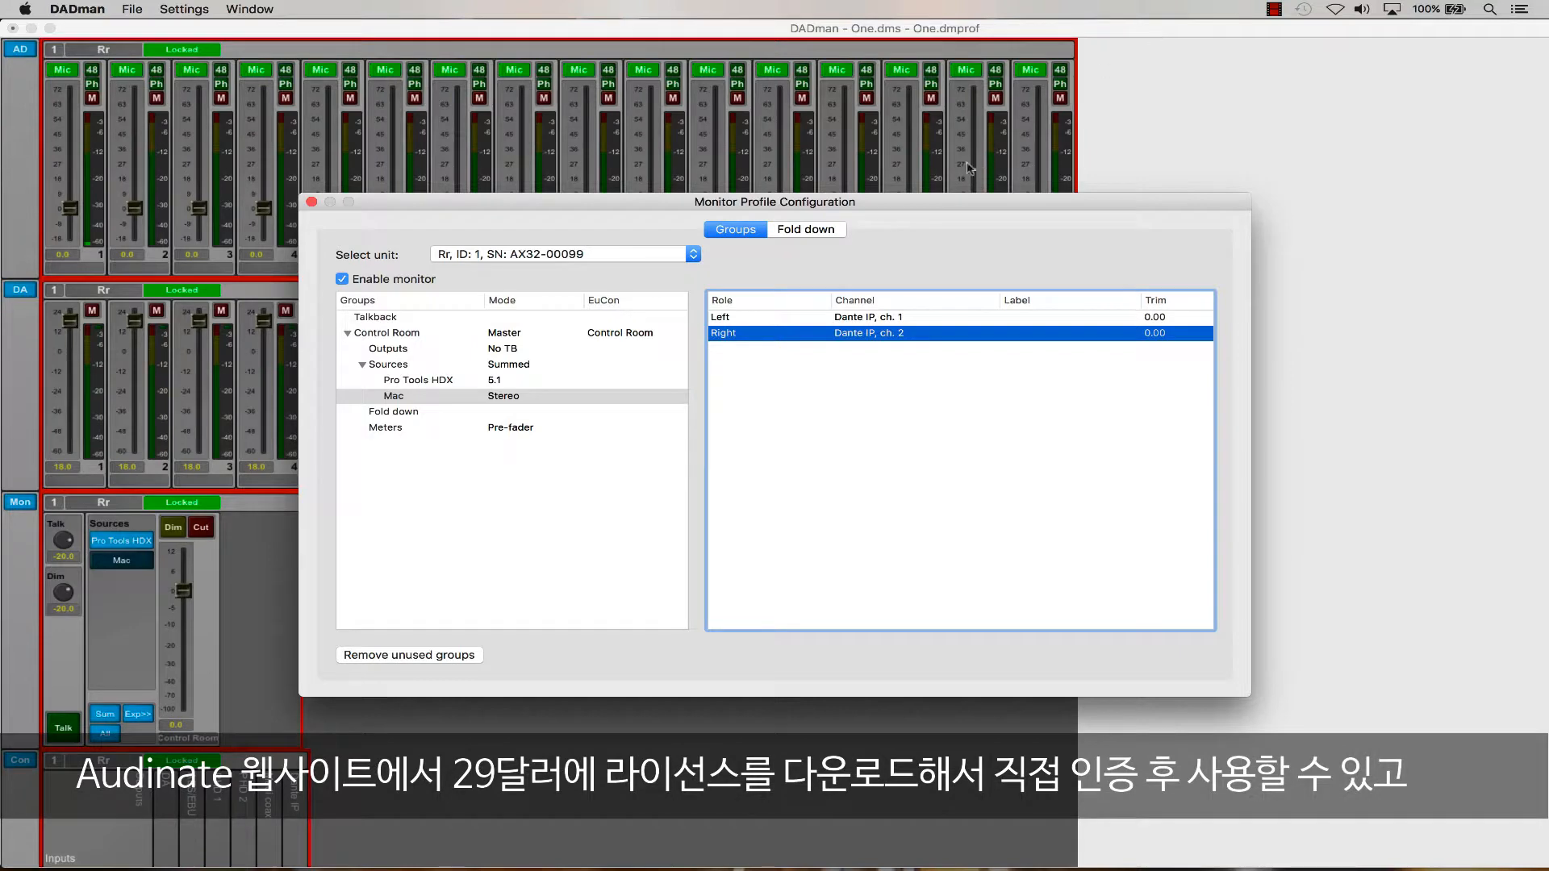
Switch to Dante Virtual Soundcard and start it with its current channel, latency and network interface settings
drag(941, 201, 935, 200)
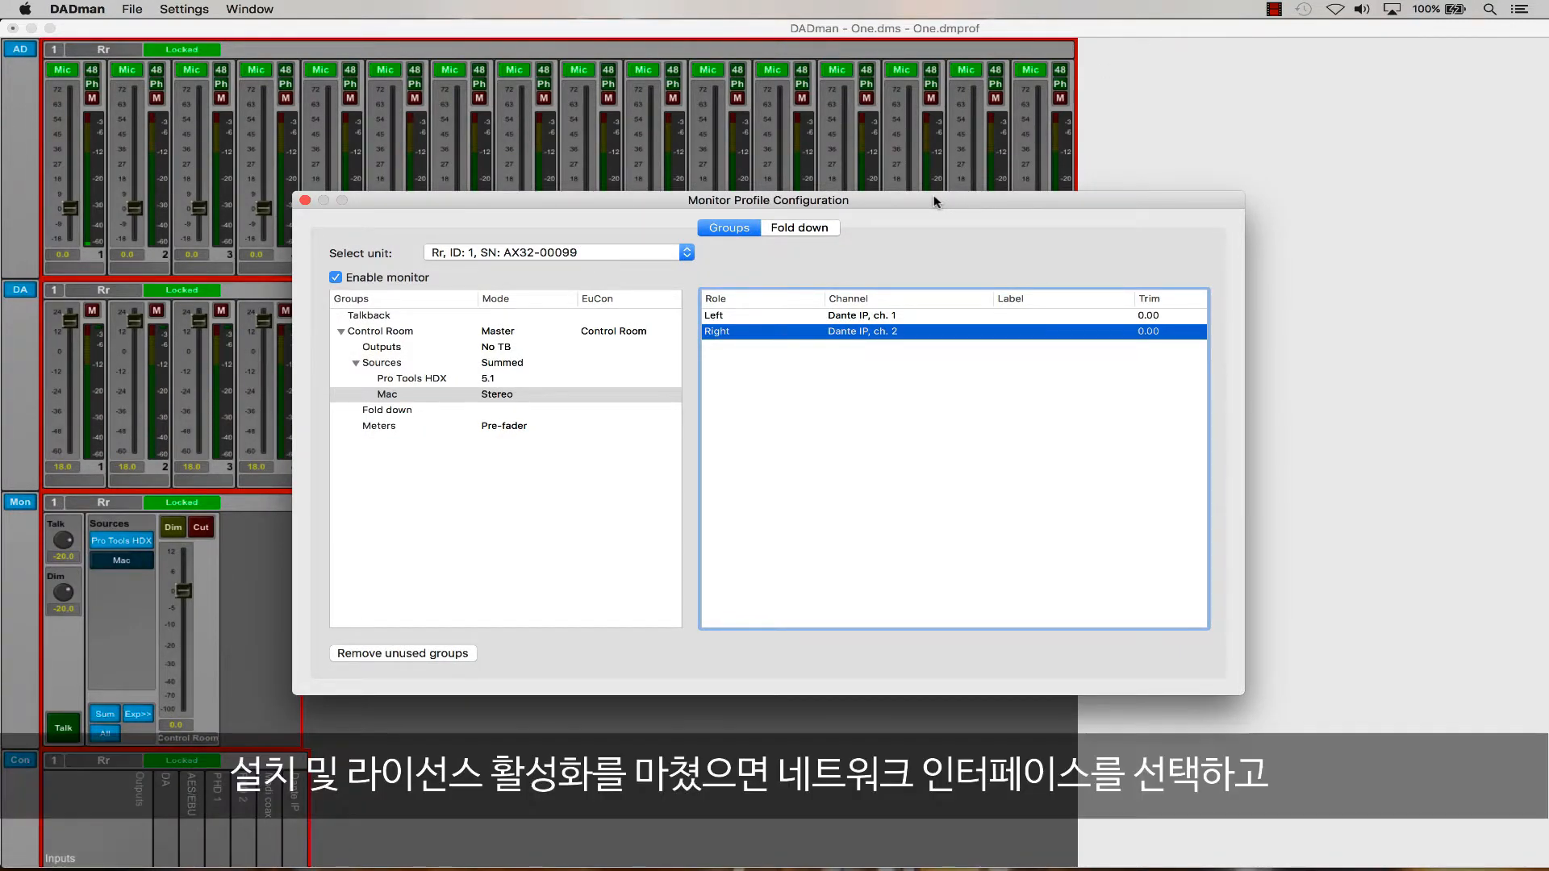
mouse_move(971, 867)
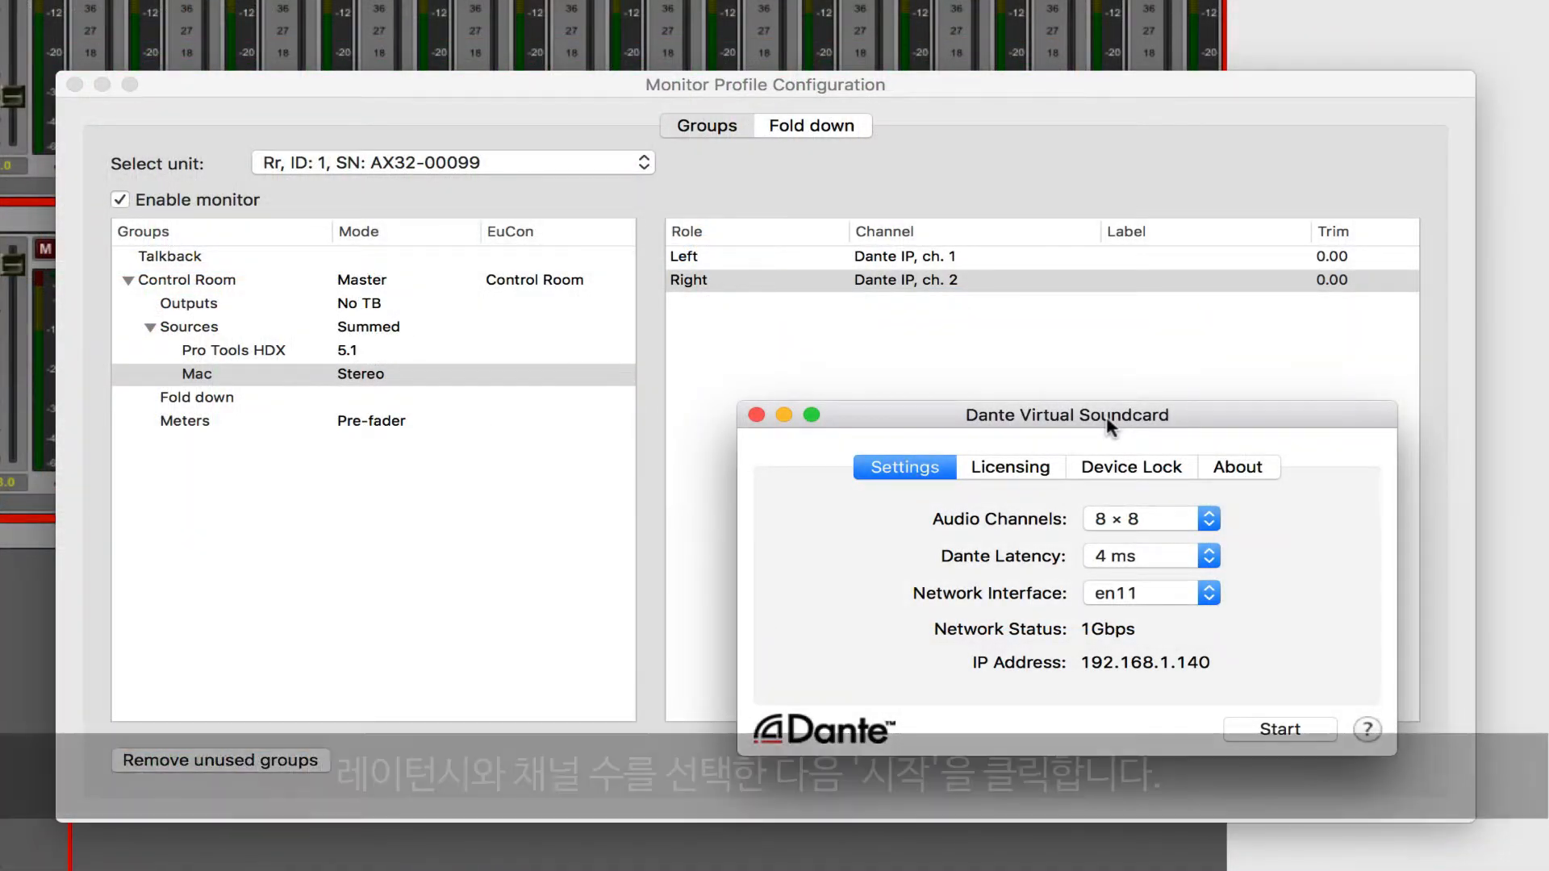
click(1281, 730)
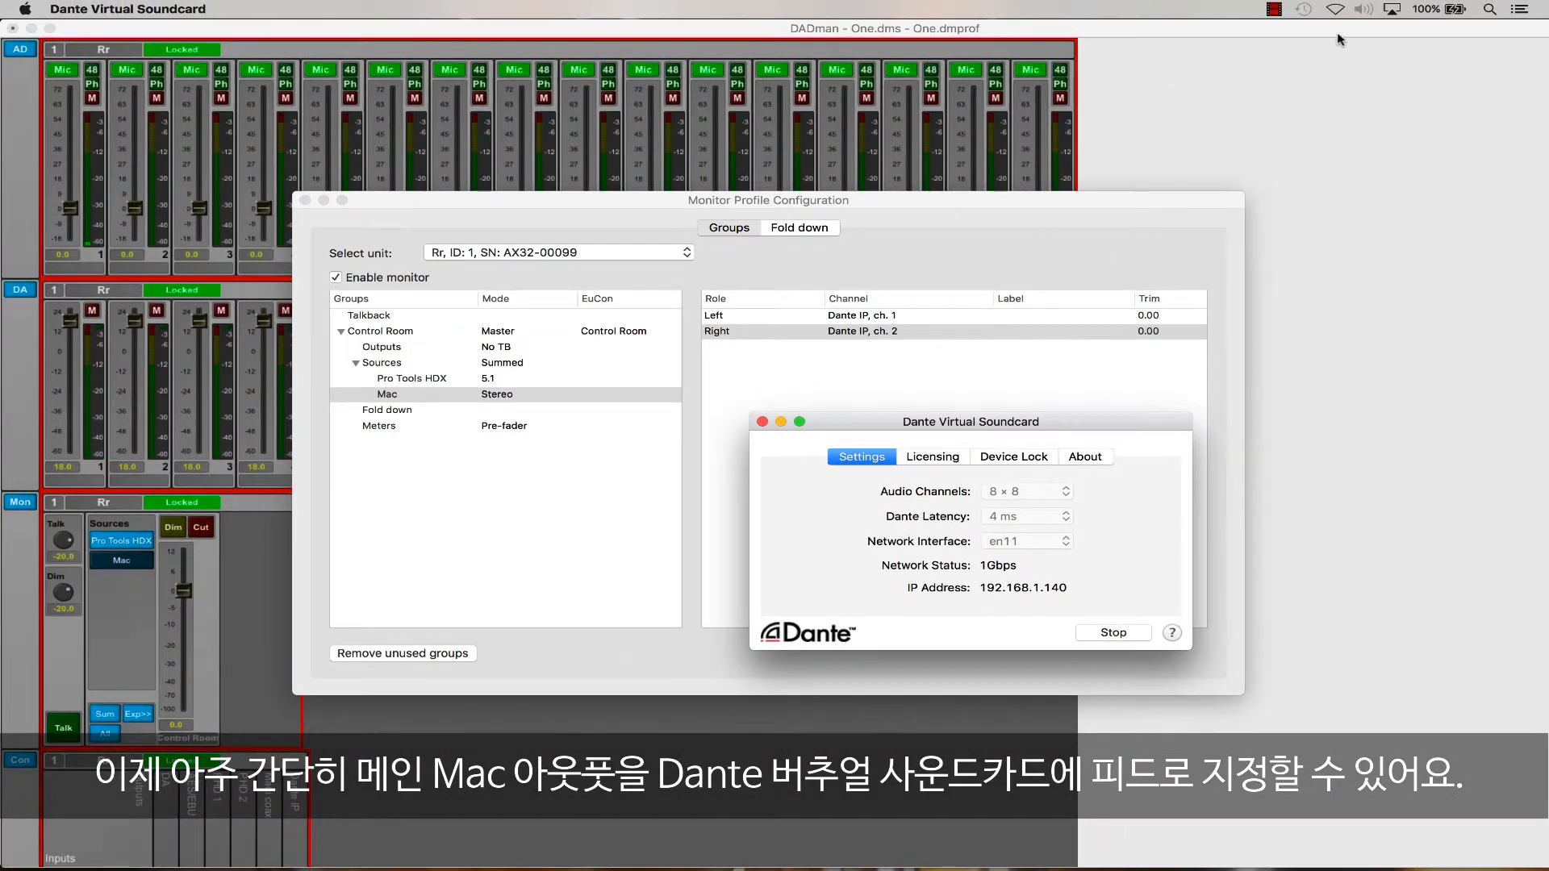
Set the Mac's sound output device to Dante Virtual Soundcard and close the Dante Virtual Soundcard window
click(1363, 9)
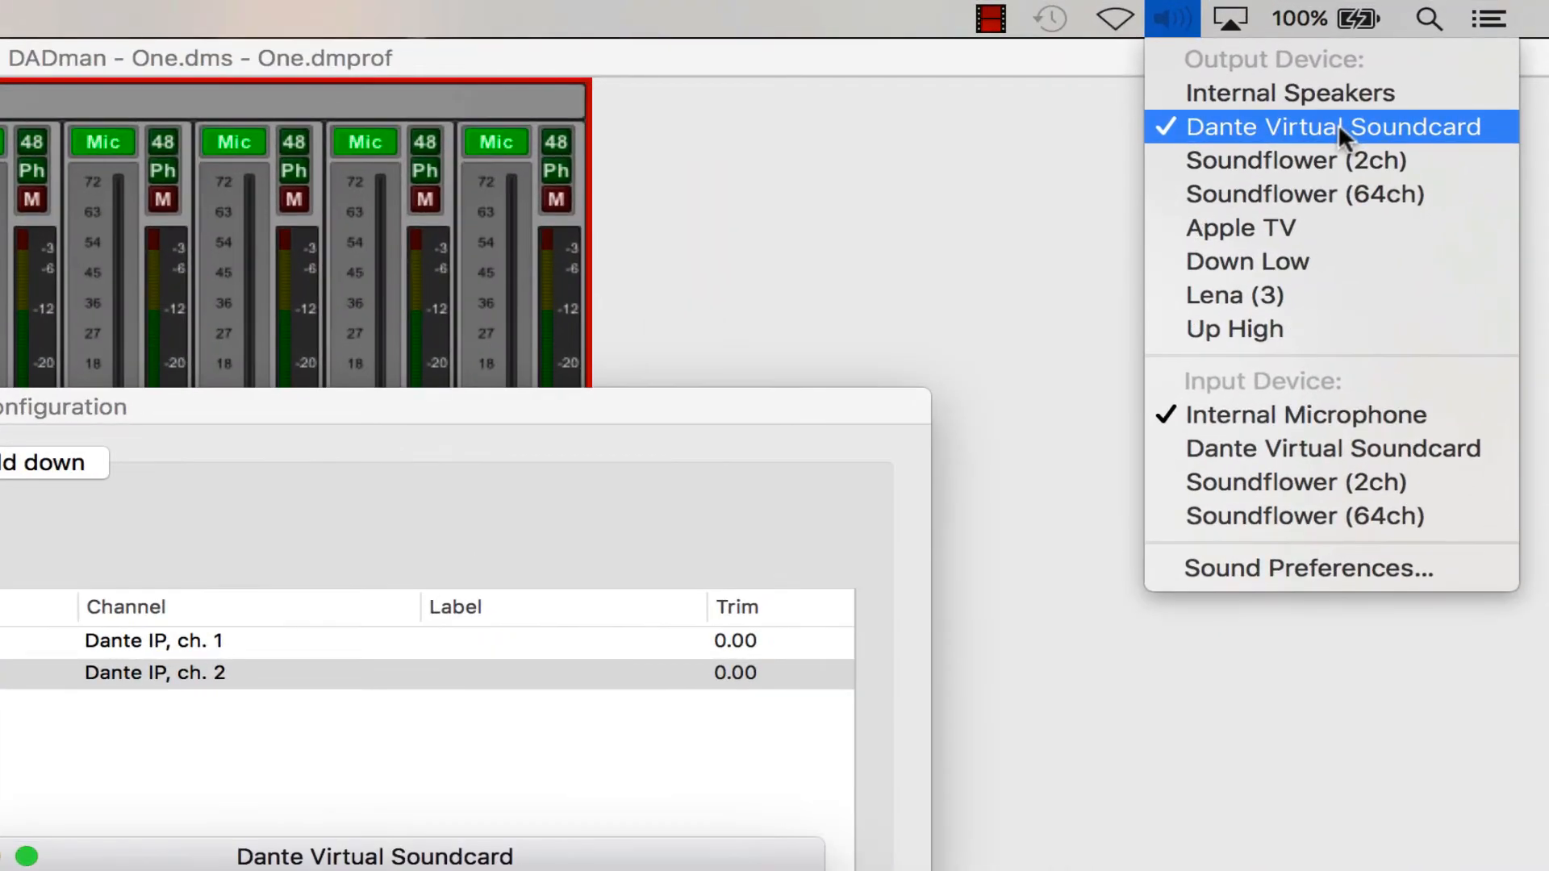
click(1411, 131)
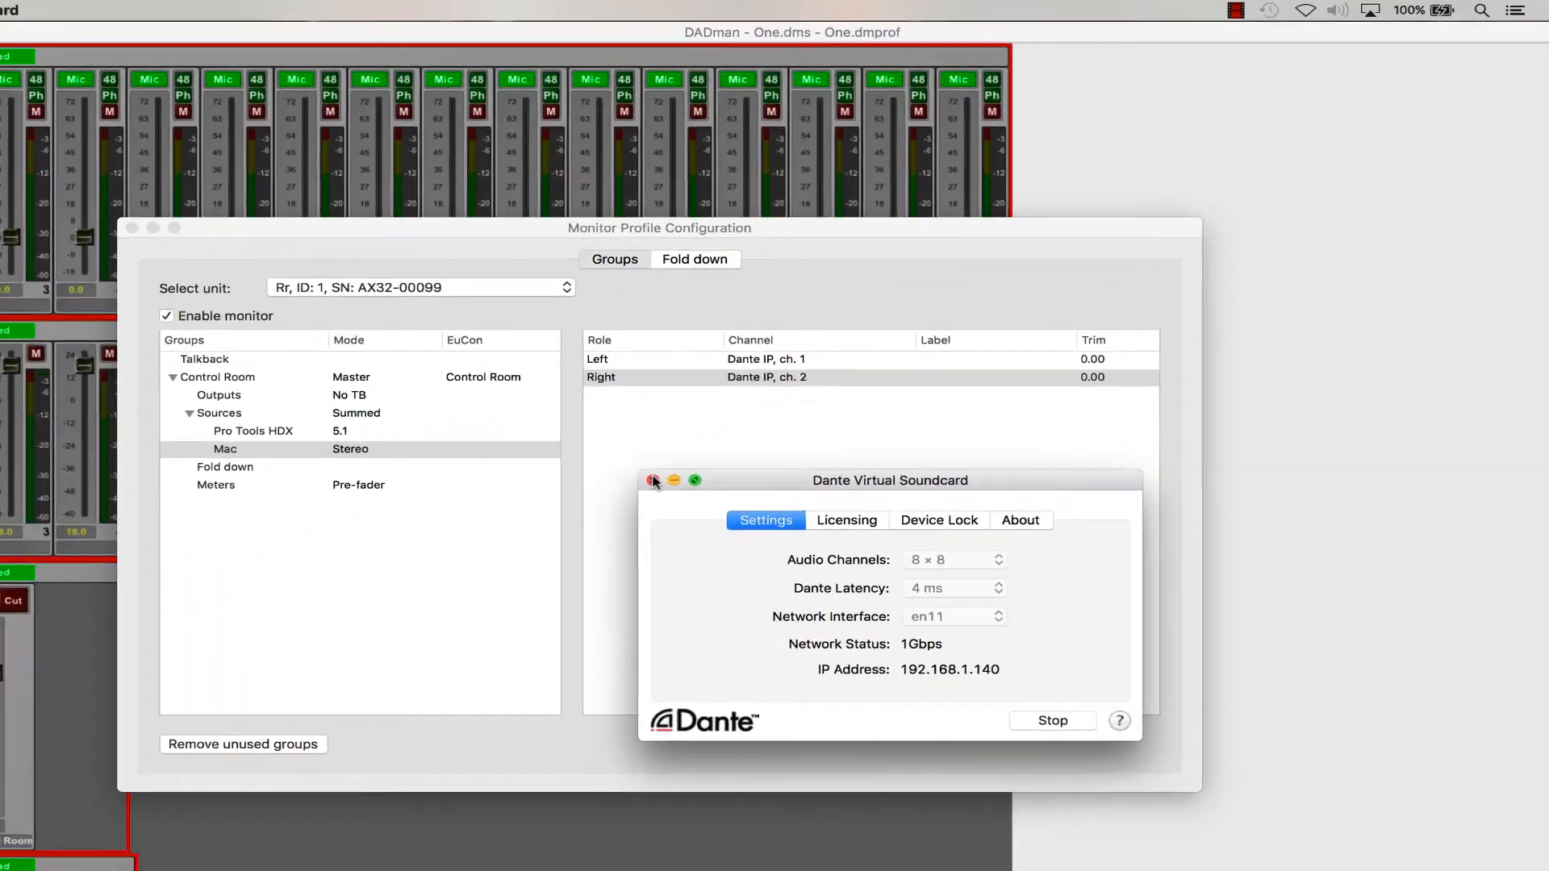
click(651, 481)
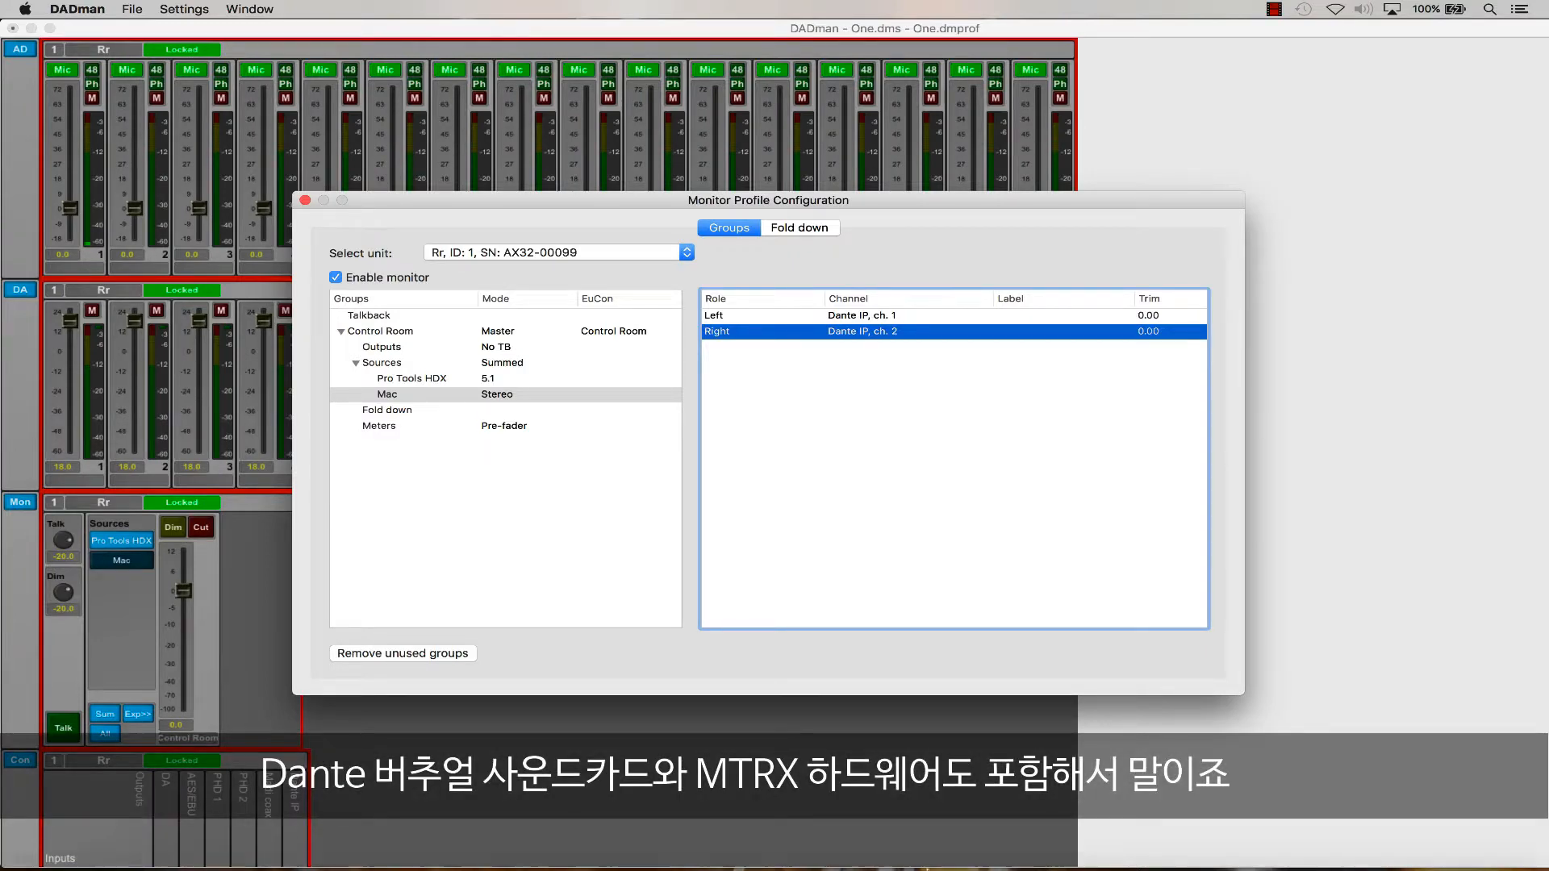
Switch to Dante Controller and route channel 01 of the MBX transmitter to channel 17 of the AX32 receiver
mouse_move(956, 867)
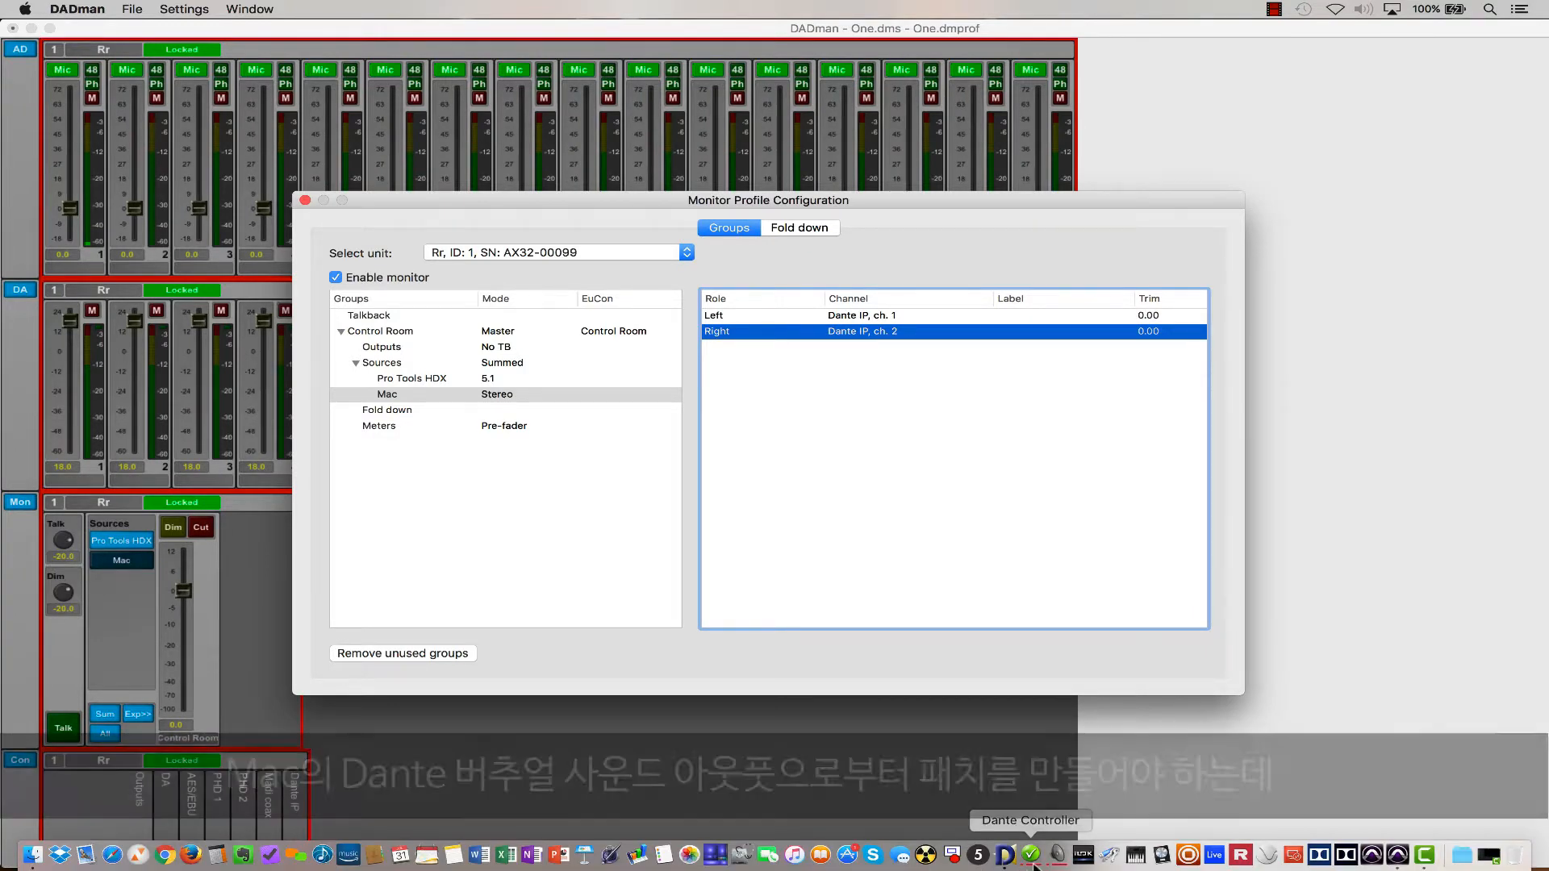
click(1033, 861)
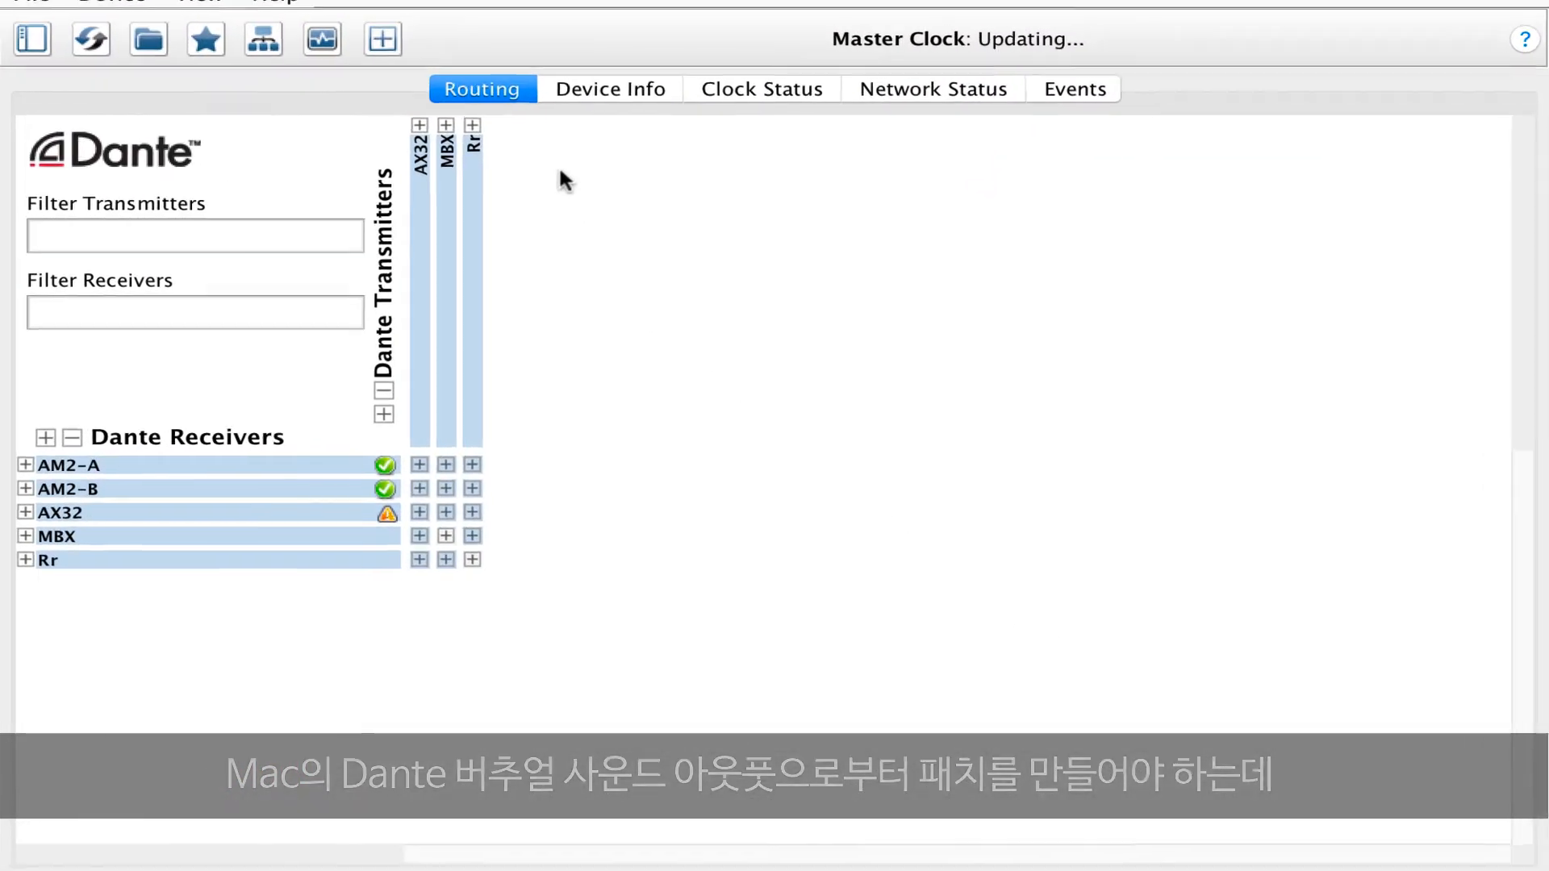
click(447, 125)
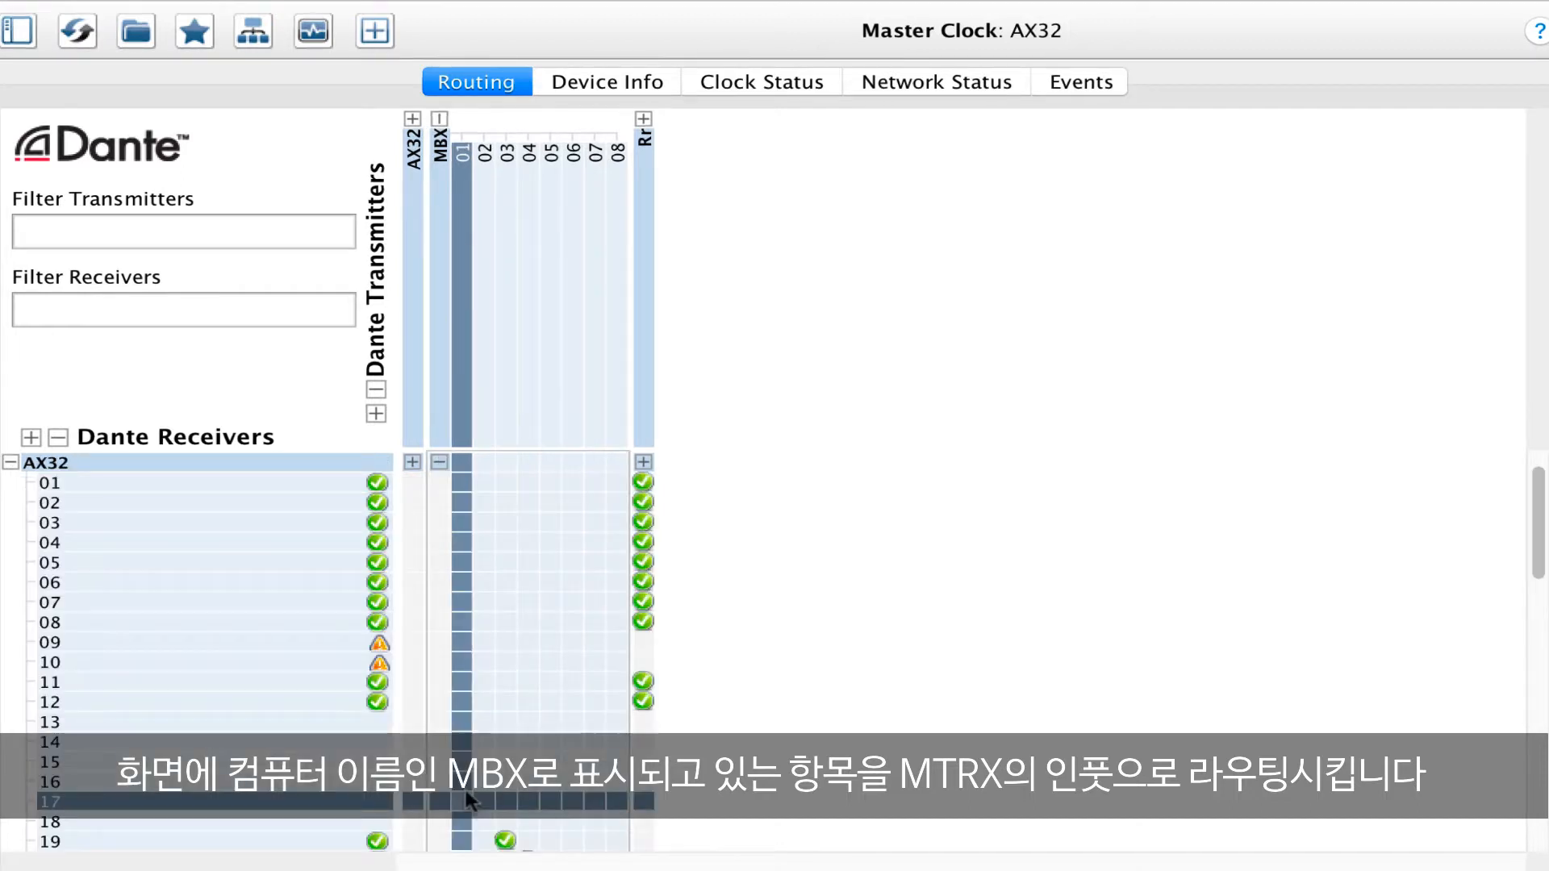
click(461, 800)
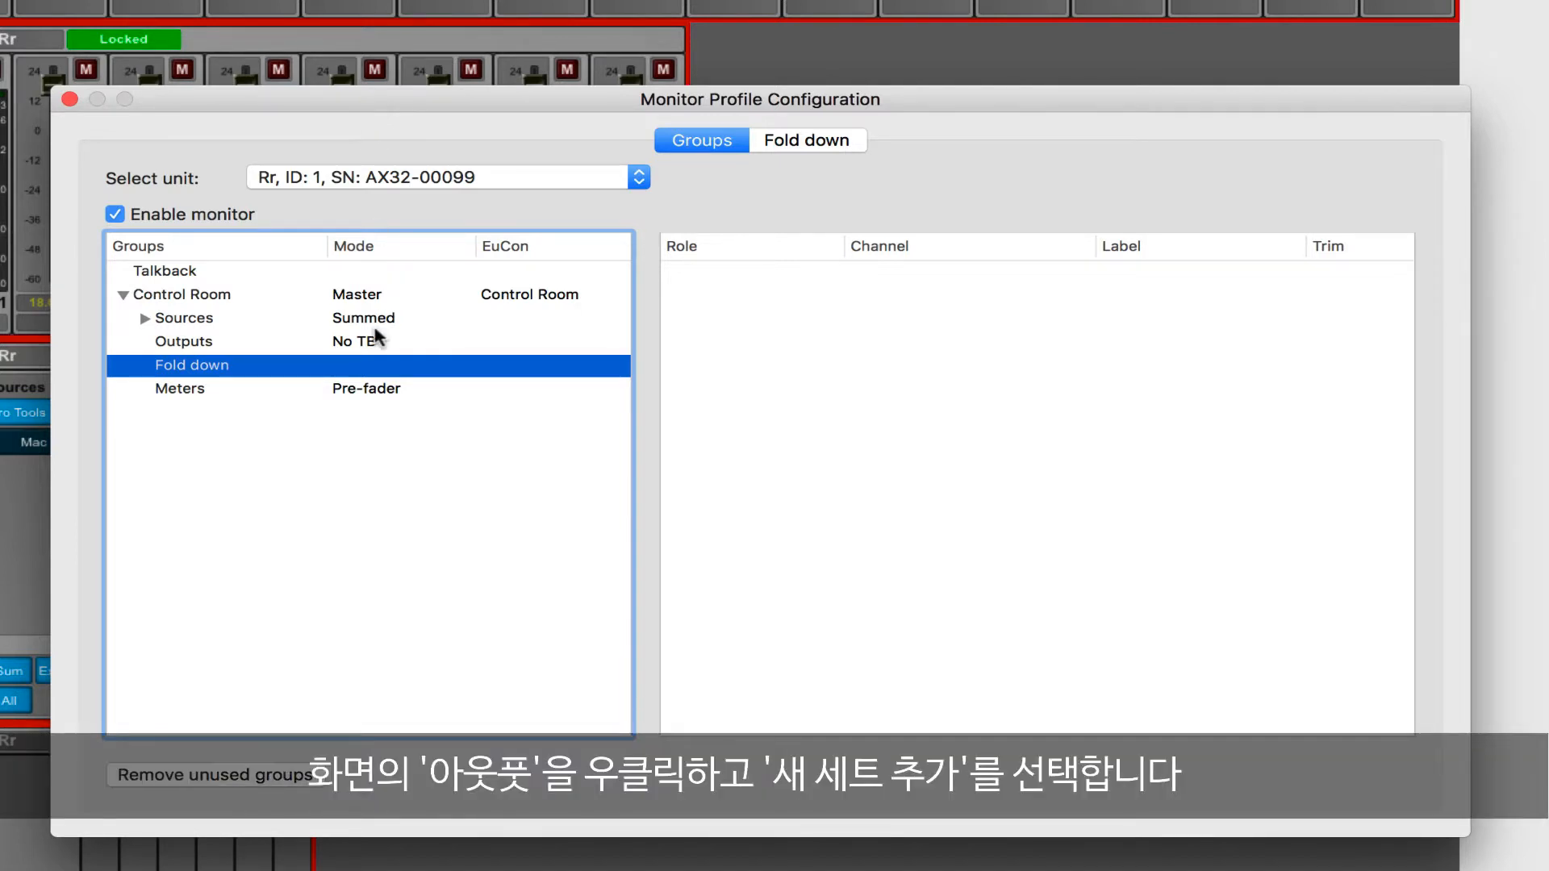
In DADman's monitor profile, add a new set under the Control Room outputs and name it PMC
click(236, 345)
right_click(260, 349)
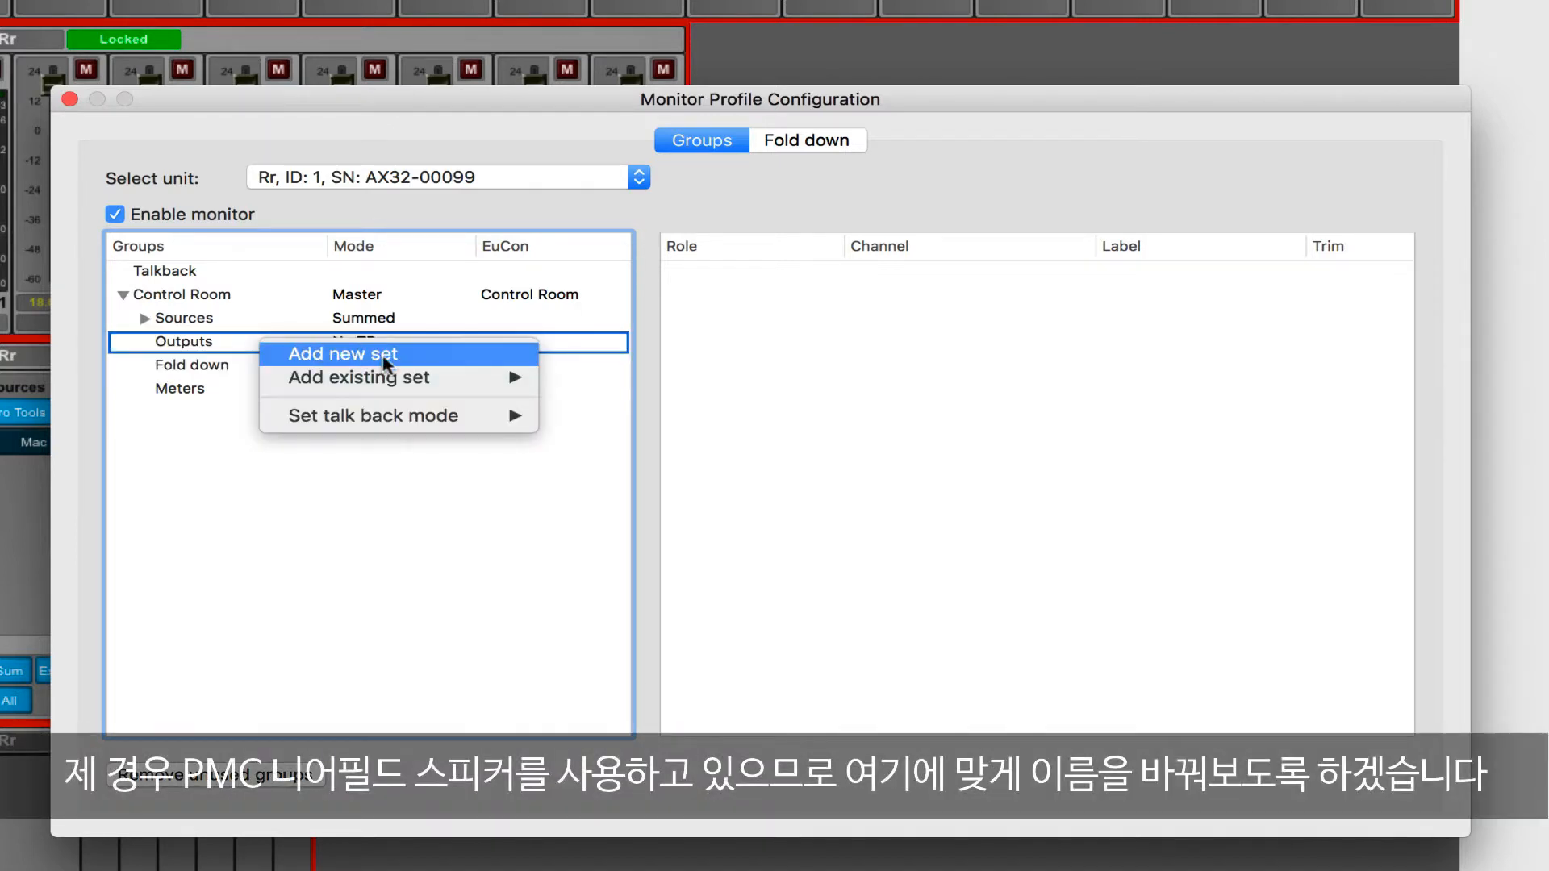
click(428, 355)
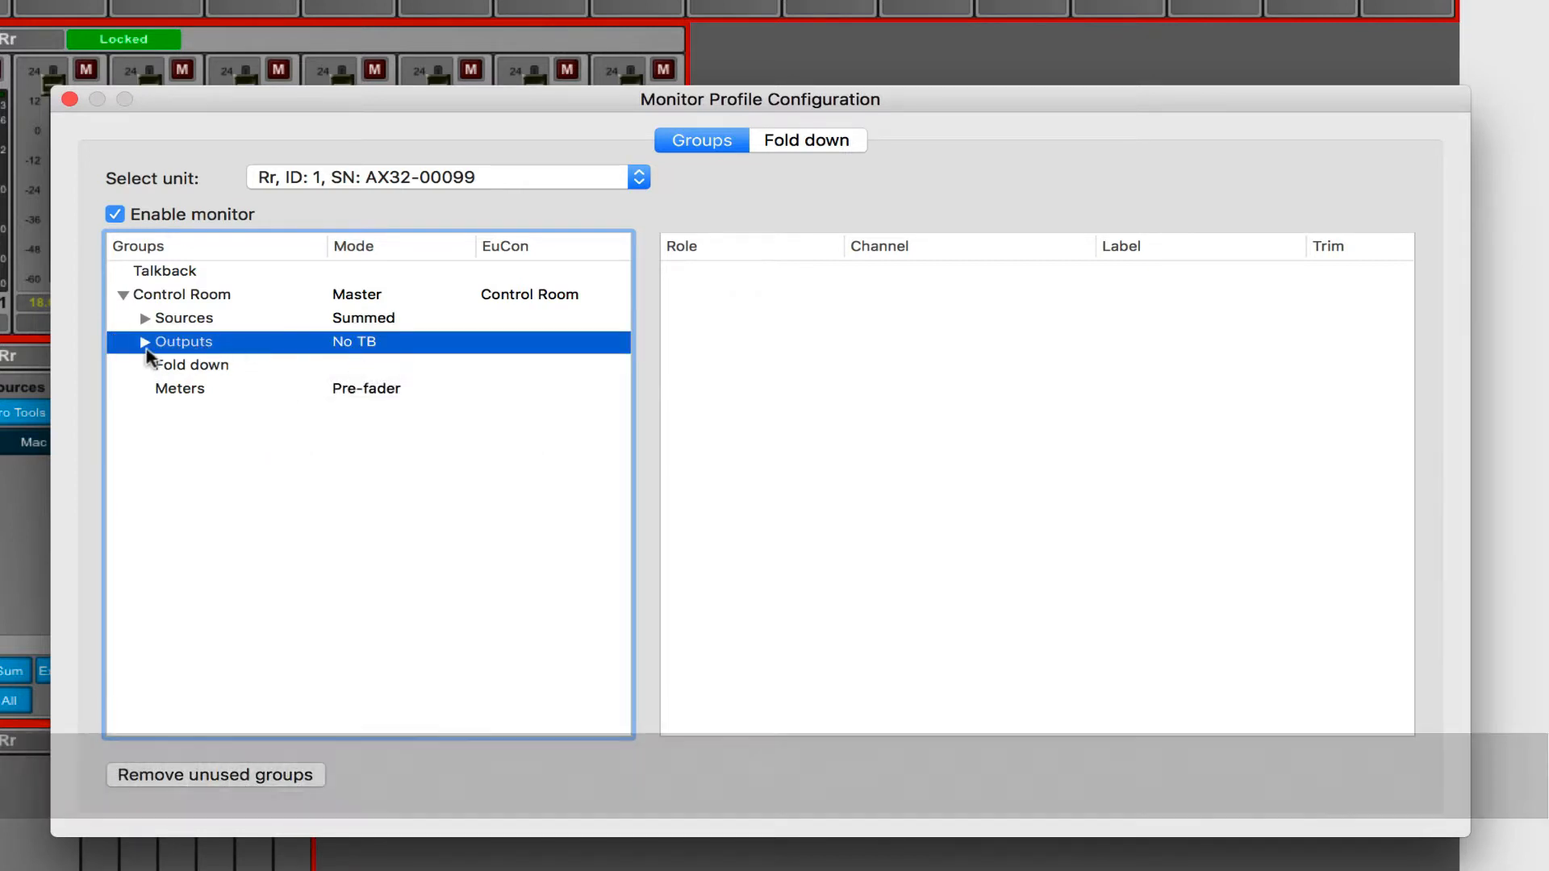
click(145, 342)
text(PMC)
key(Return)
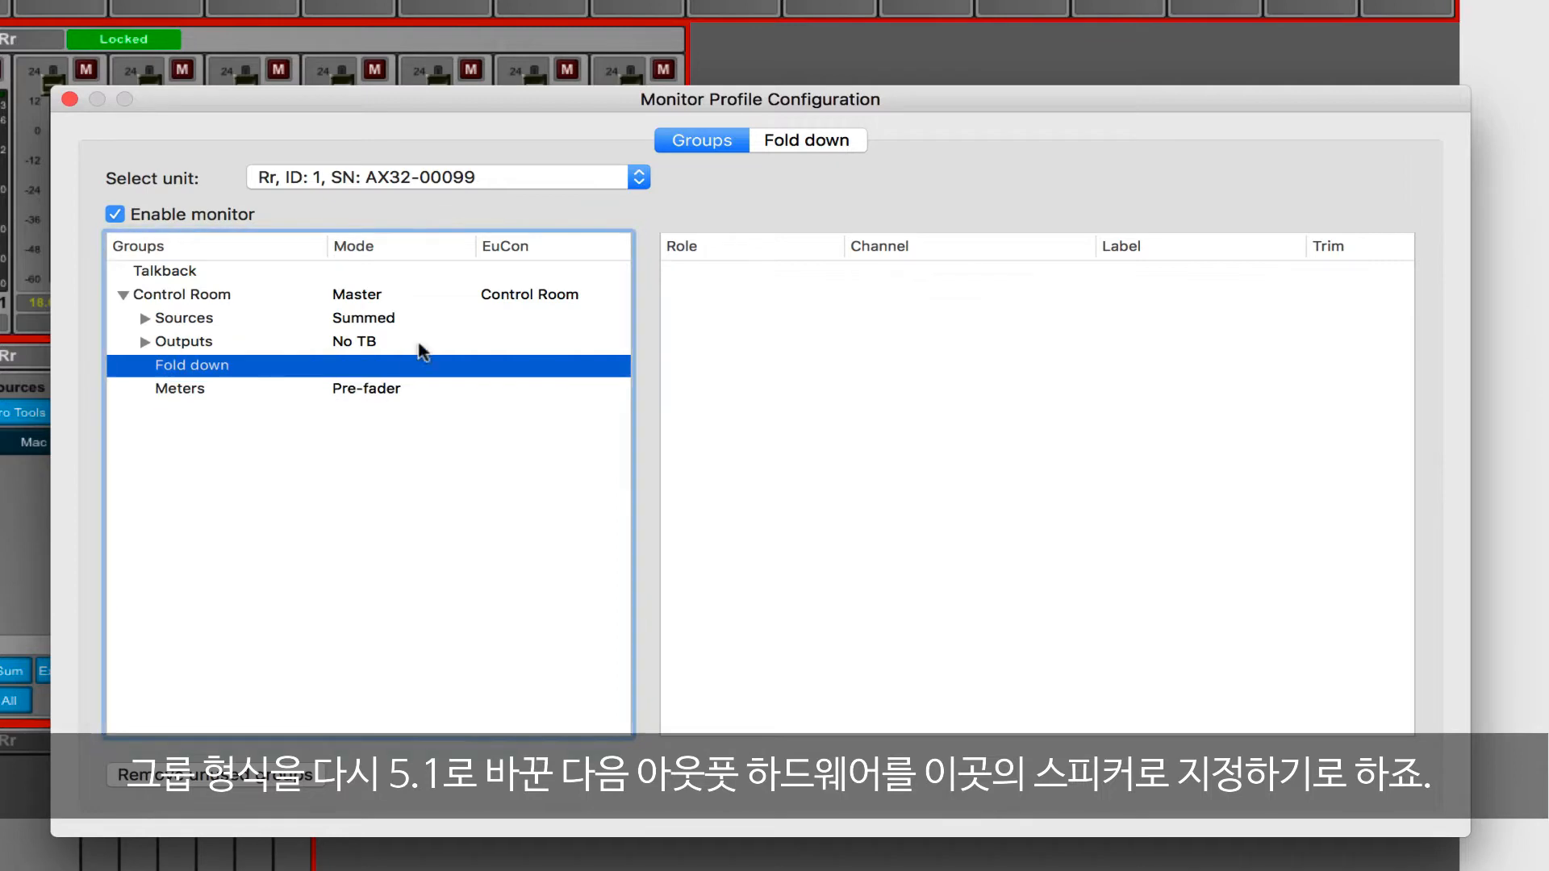
Set the group format of the PMC output set to 5.1
right_click(367, 362)
mouse_move(633, 441)
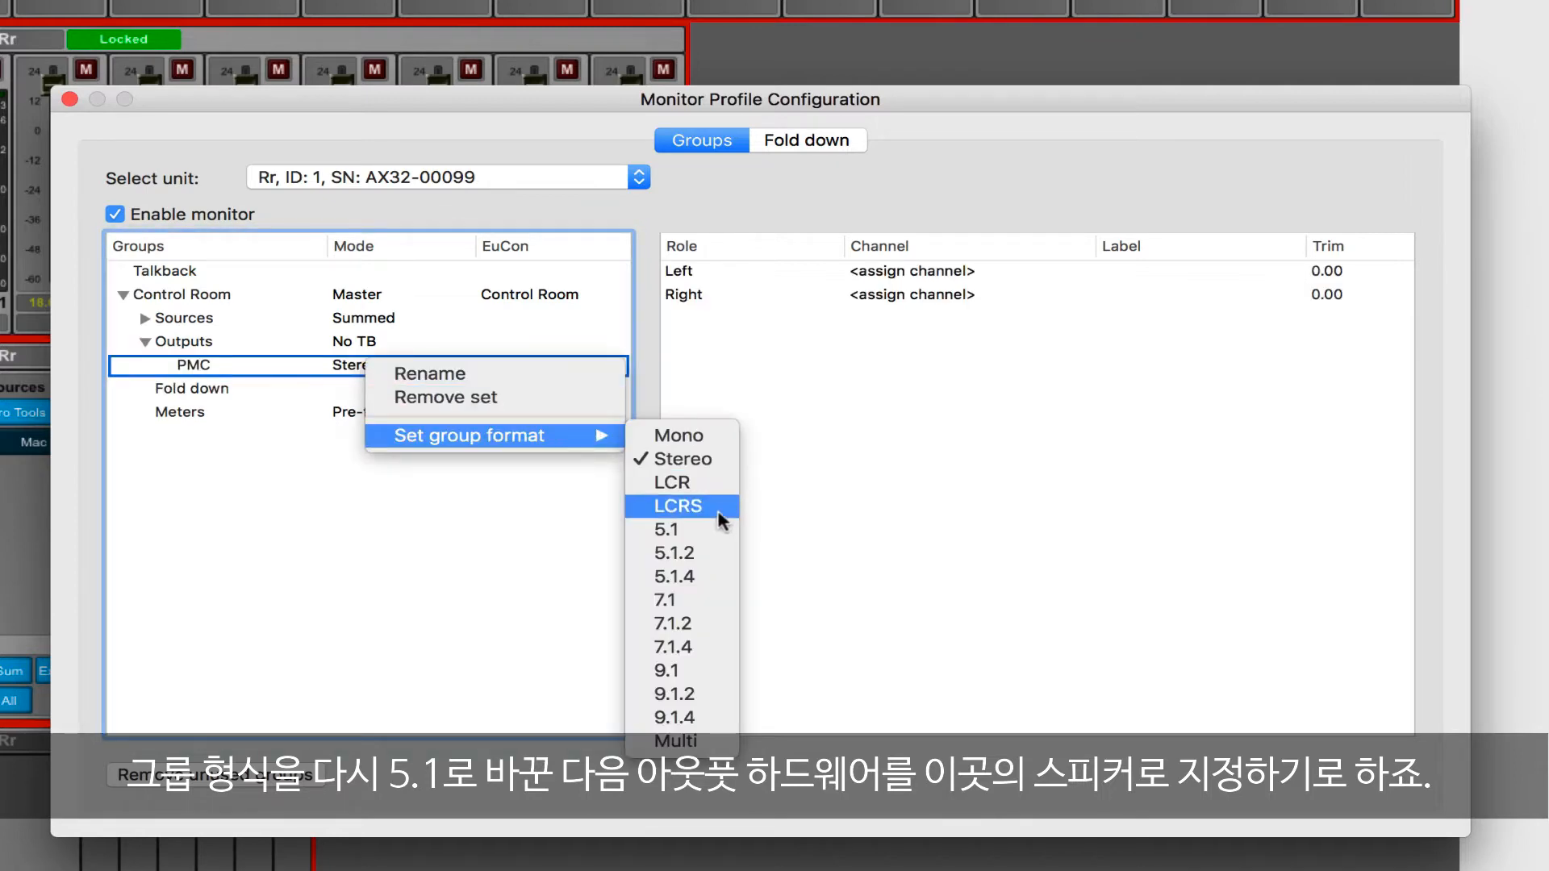
click(667, 530)
Assign the PMC output set's Left, Right and Center roles to DA channels 1, 2 and 3 respectively
click(925, 275)
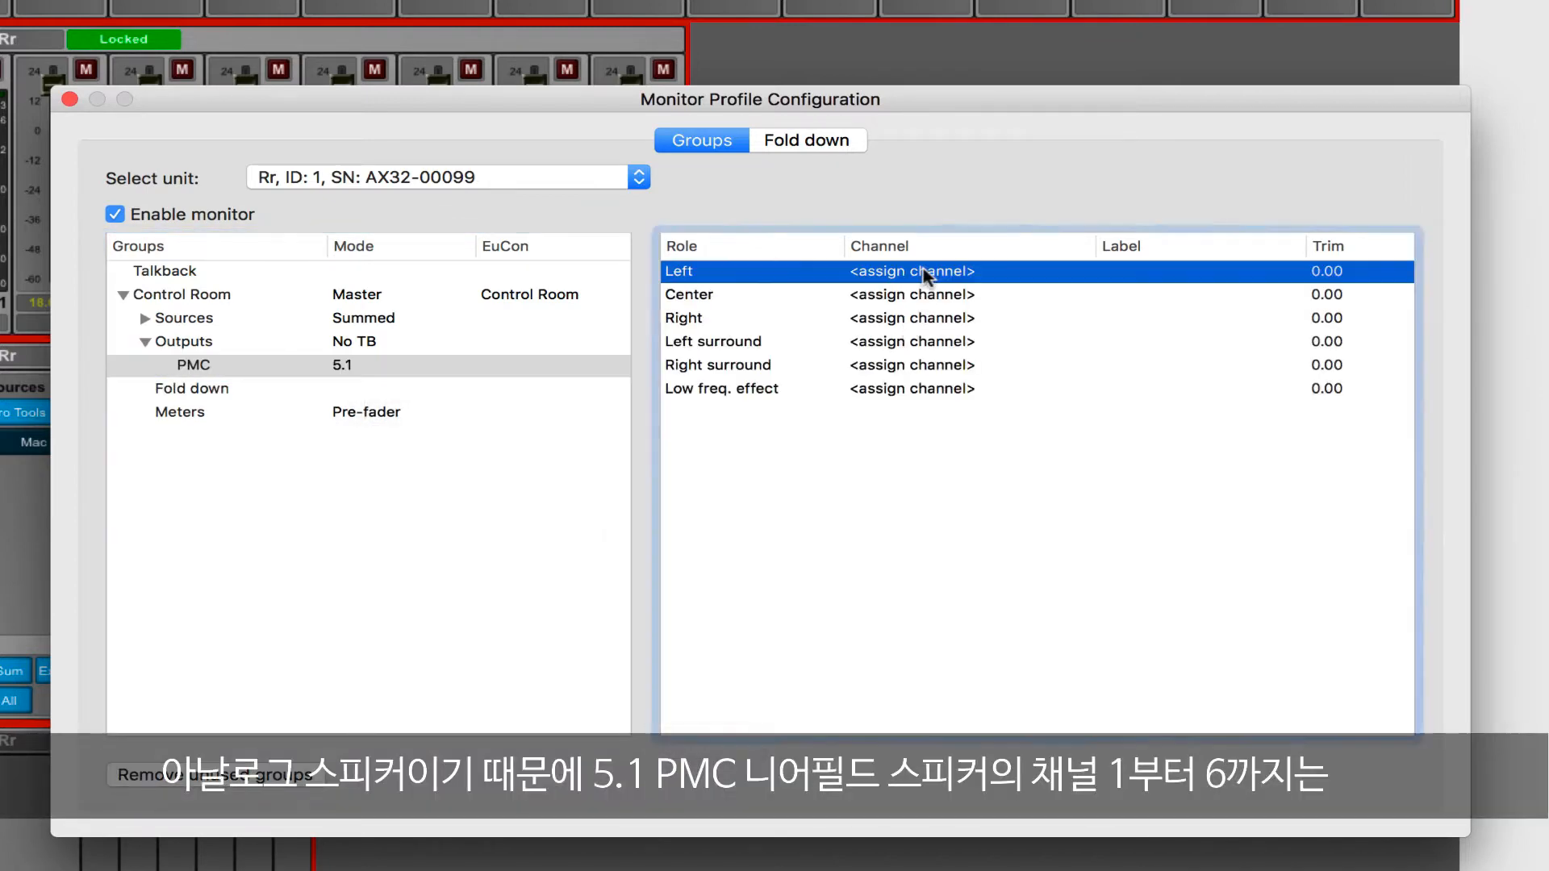
click(910, 276)
mouse_move(928, 283)
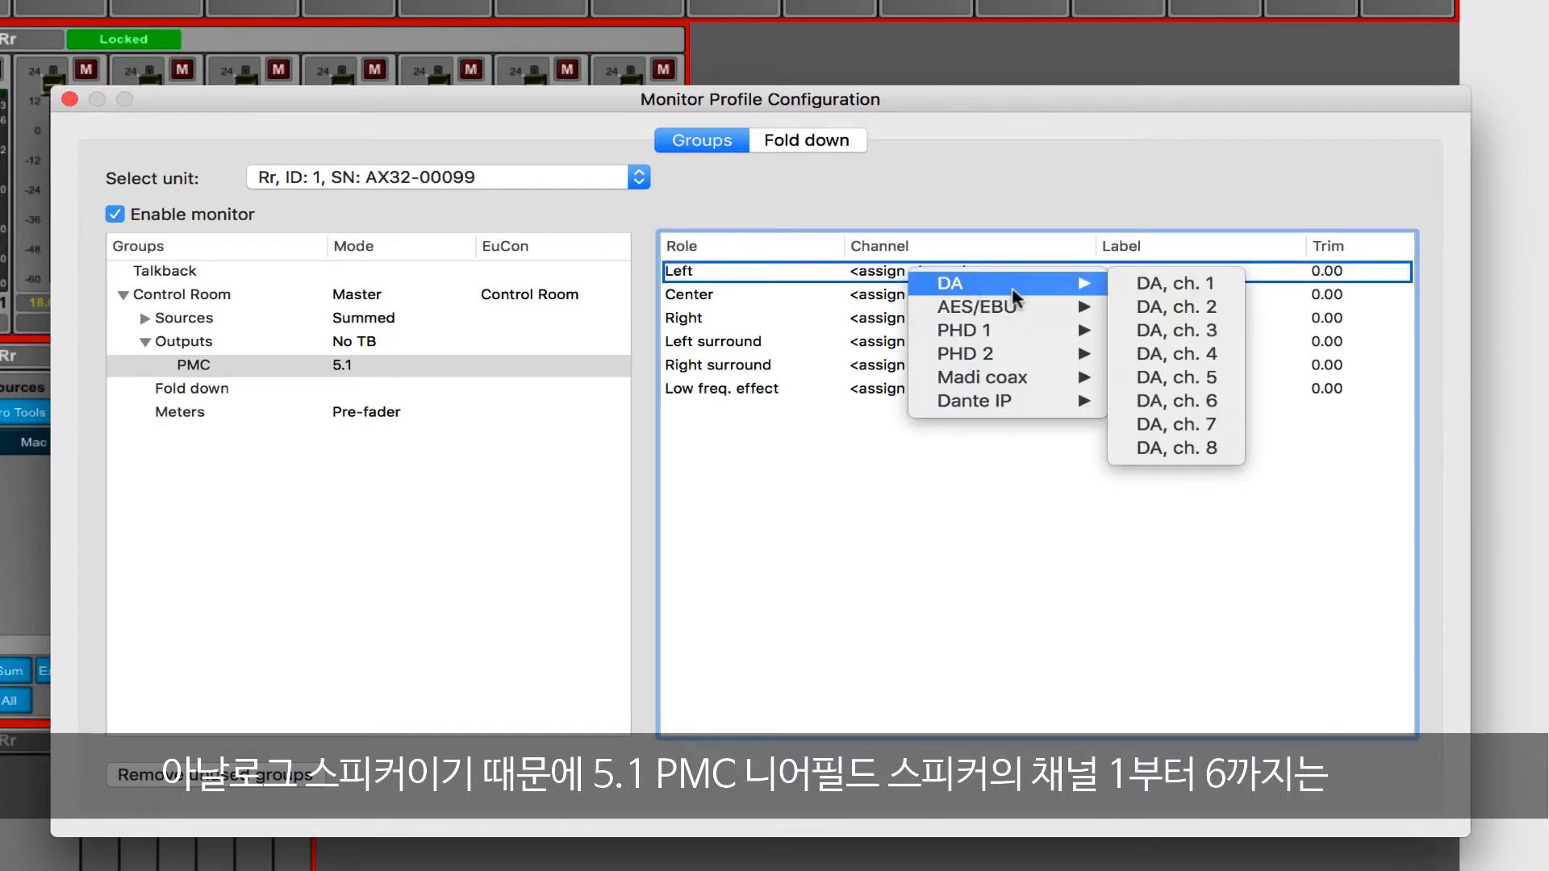
click(1180, 284)
click(928, 300)
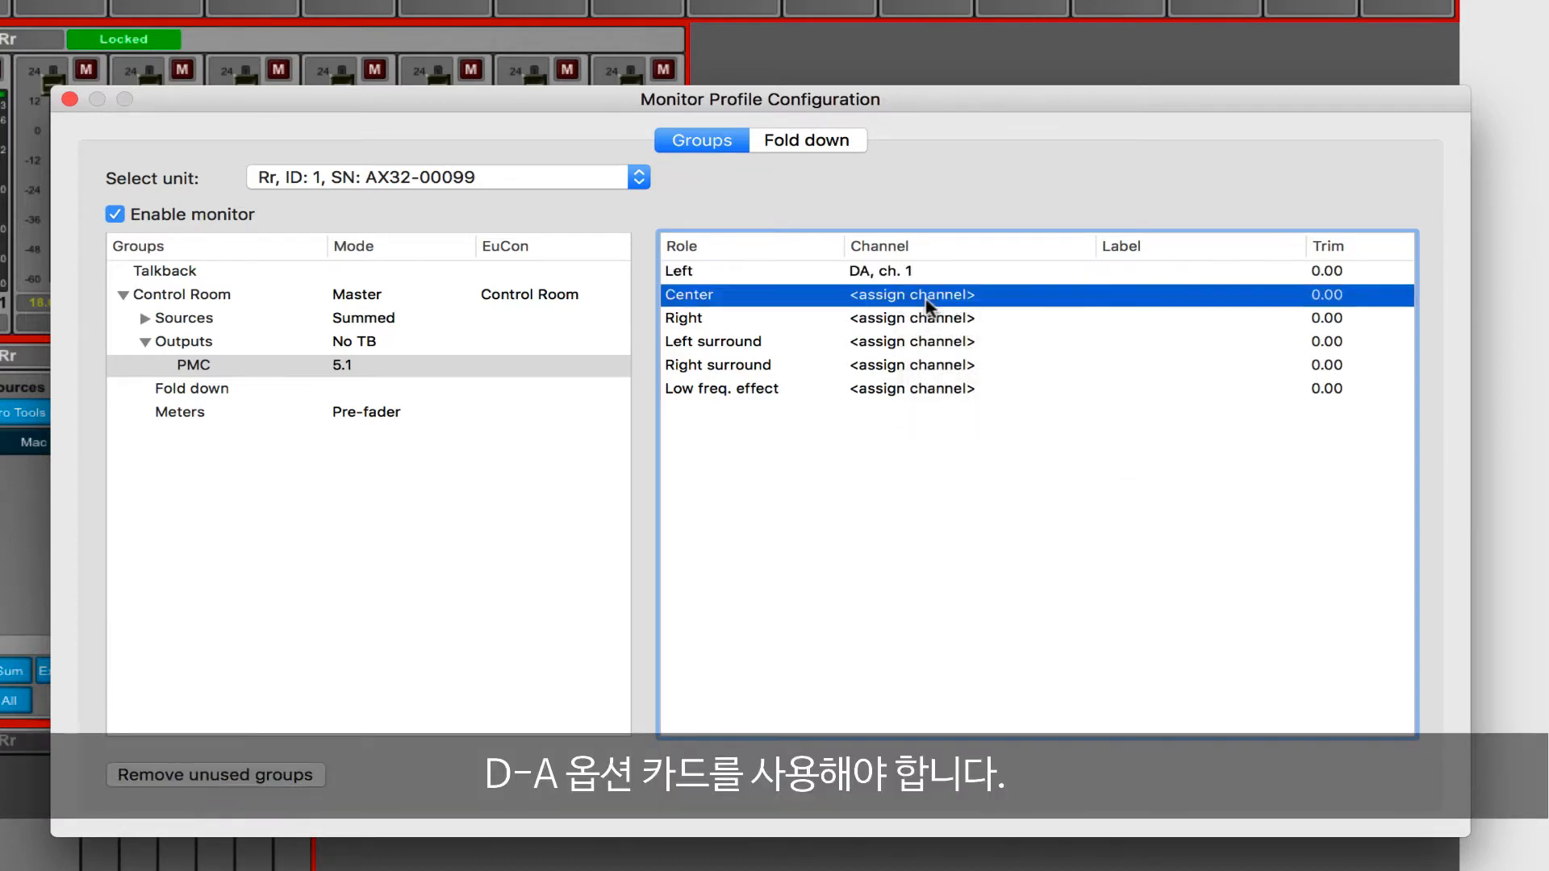
click(926, 317)
mouse_move(872, 332)
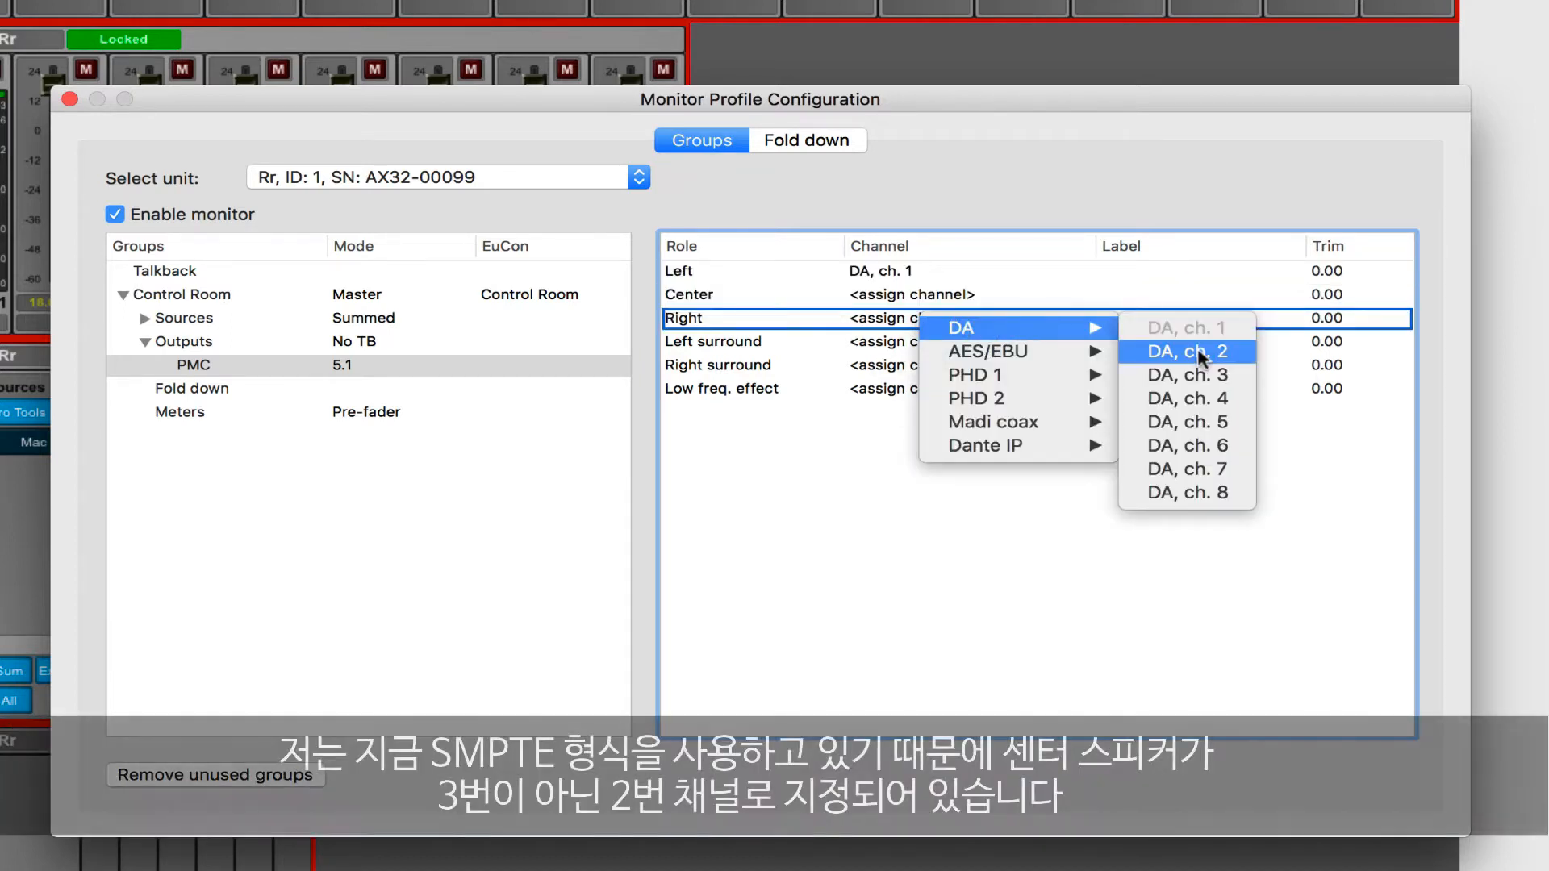
click(1197, 347)
click(948, 297)
mouse_move(1000, 301)
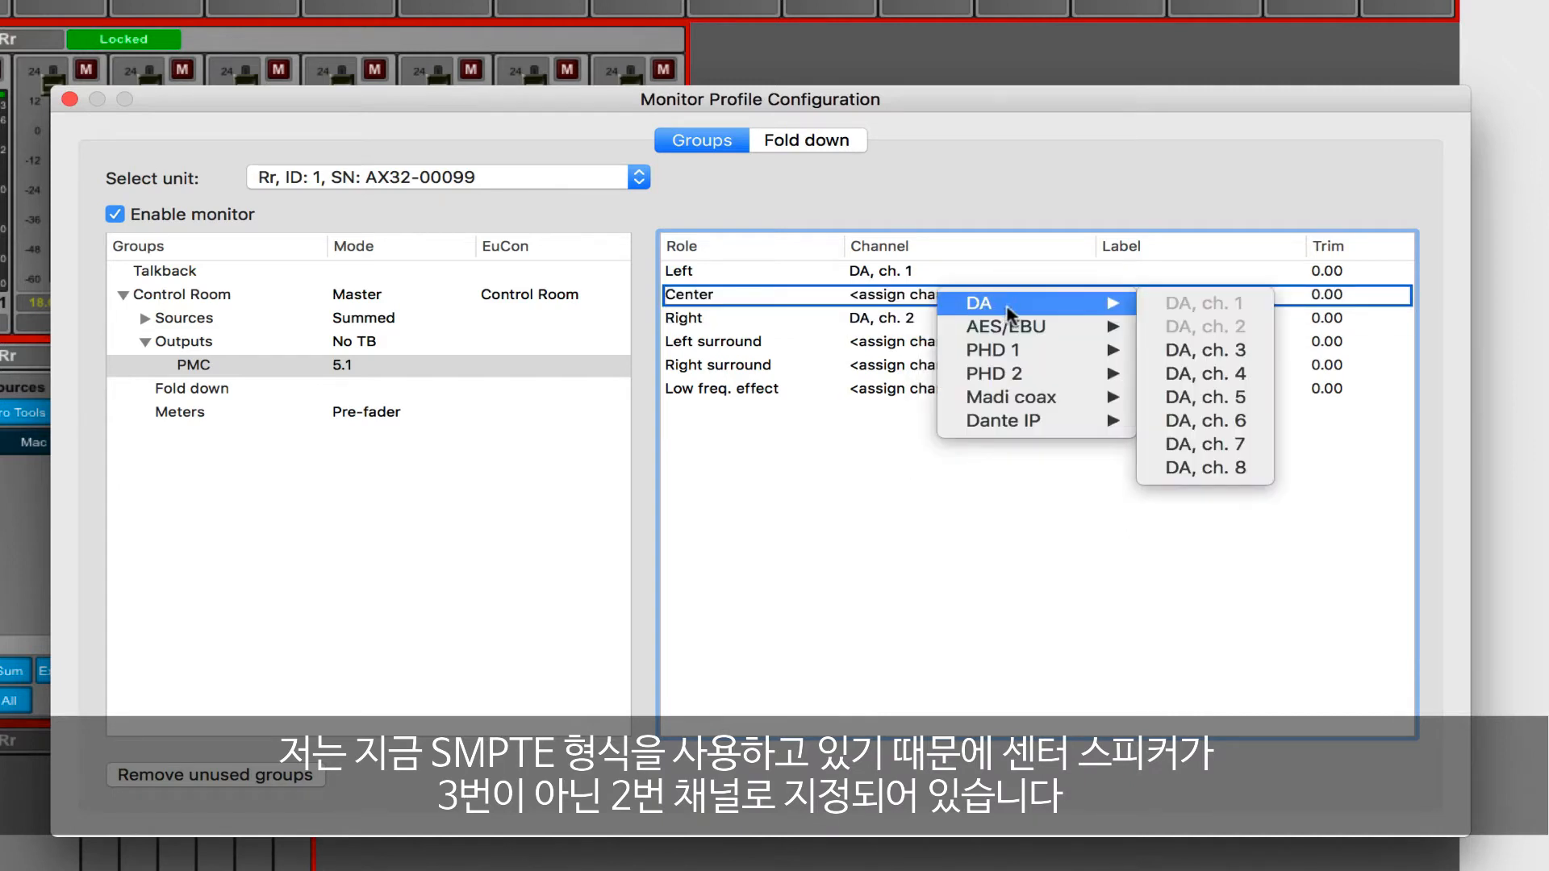
click(1196, 350)
Assign the PMC set's Low freq. effect, Left surround and Right surround roles to DA channels 4, 5 and 6 respectively
click(876, 389)
click(892, 390)
mouse_move(896, 394)
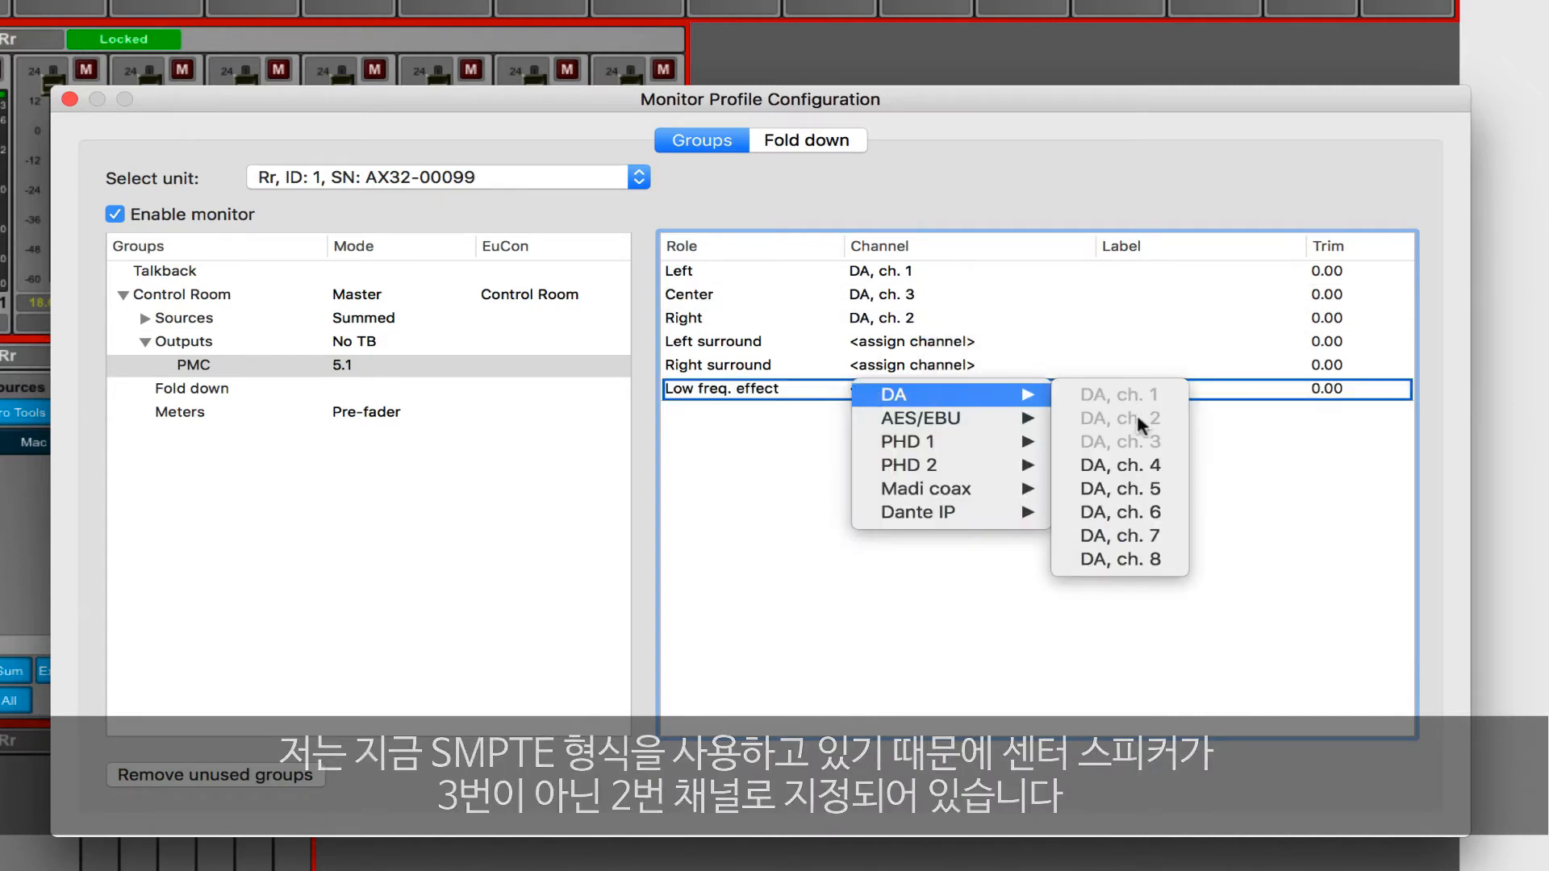
click(1133, 465)
click(889, 349)
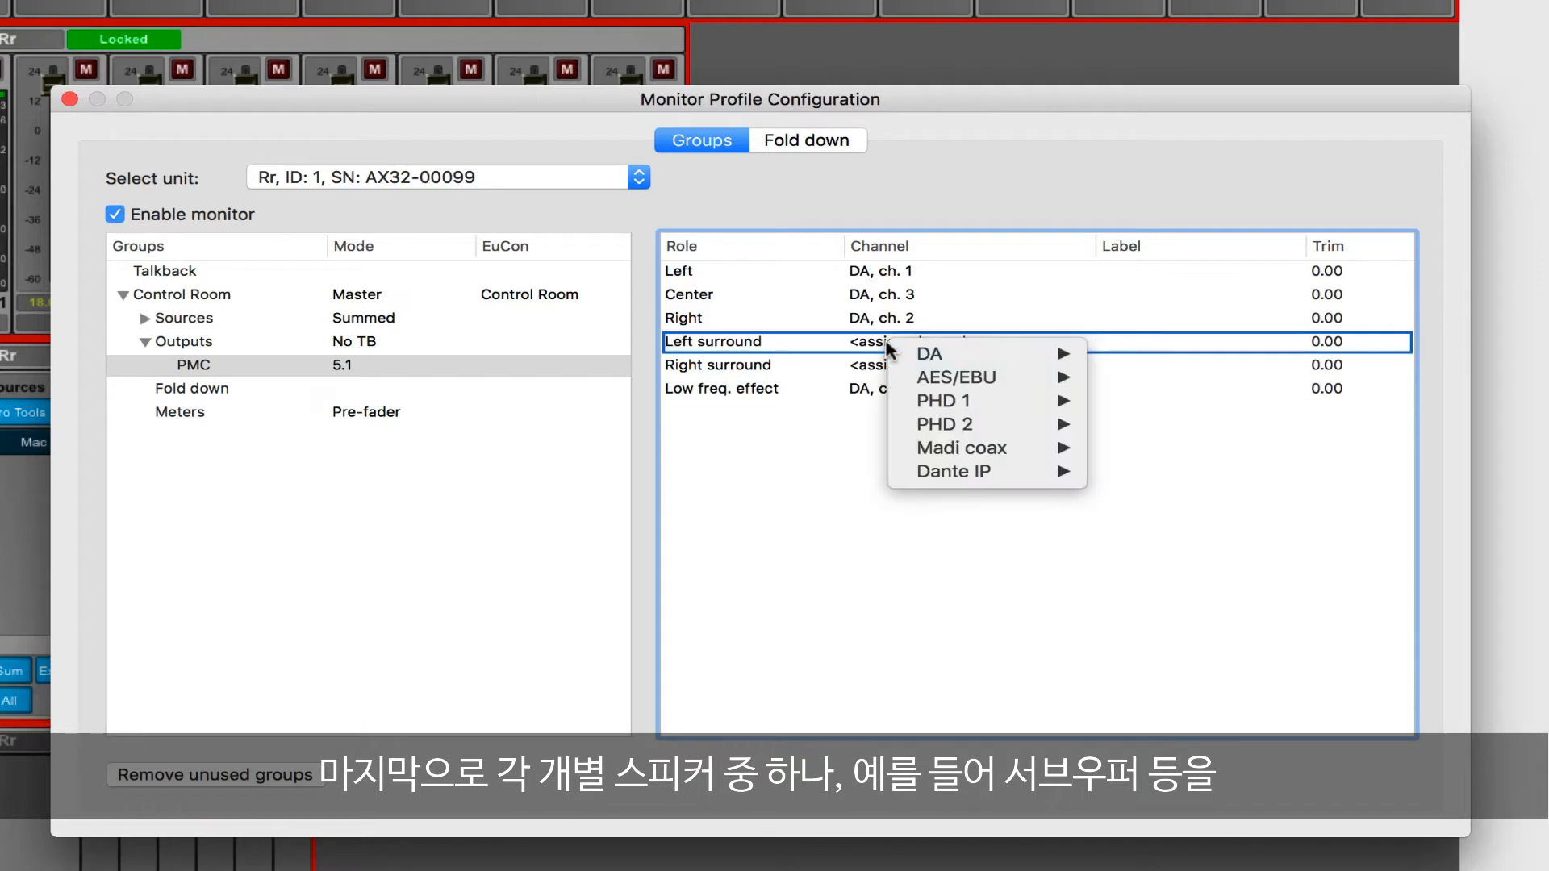
mouse_move(1000, 353)
click(1141, 446)
click(872, 371)
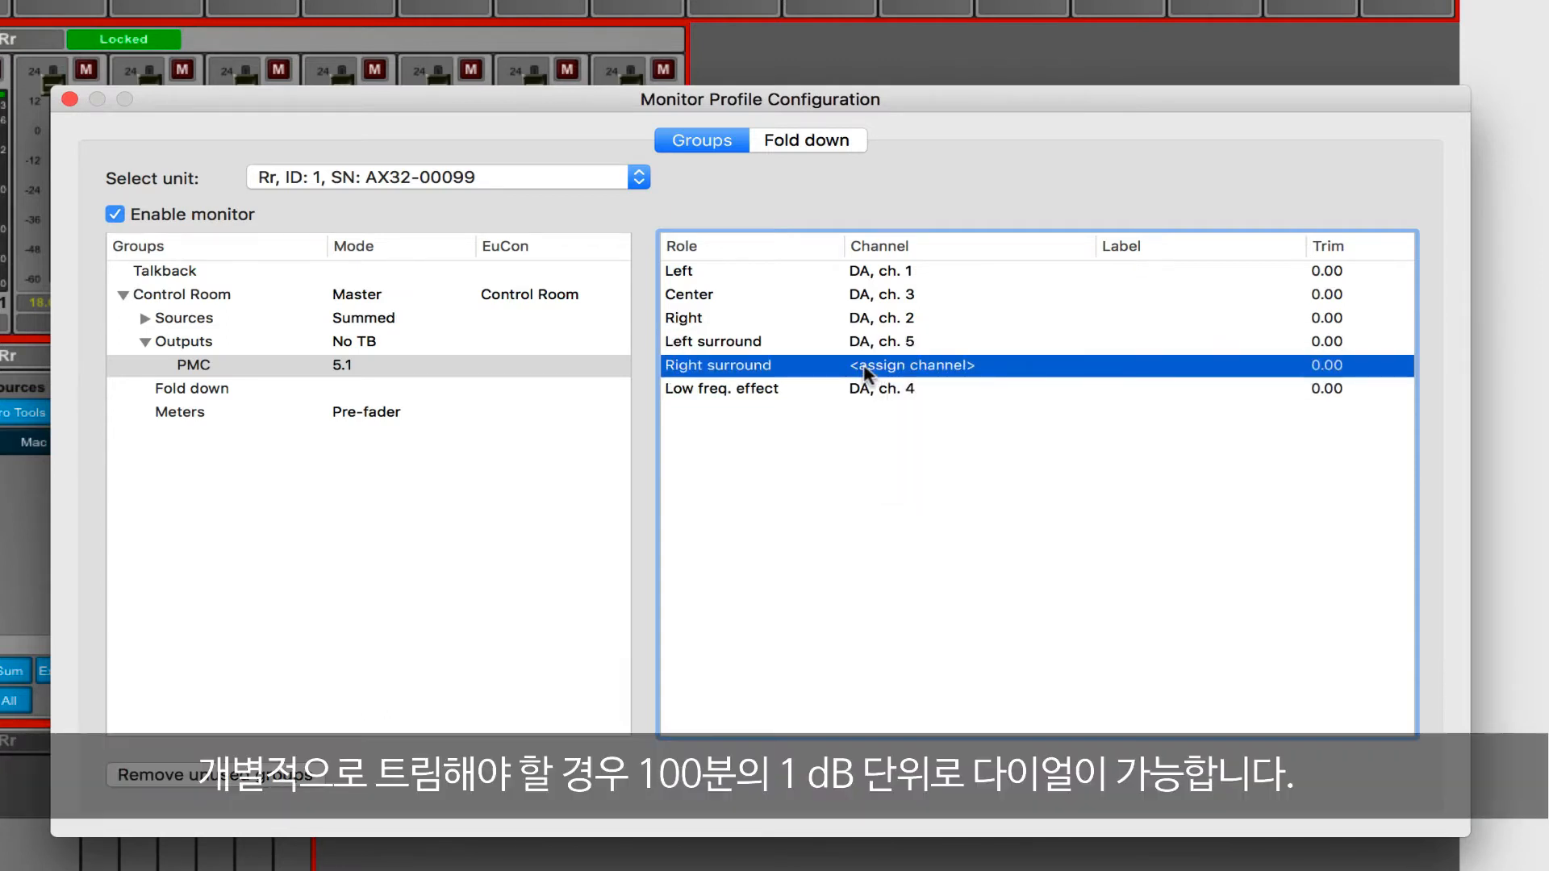
click(873, 371)
mouse_move(910, 383)
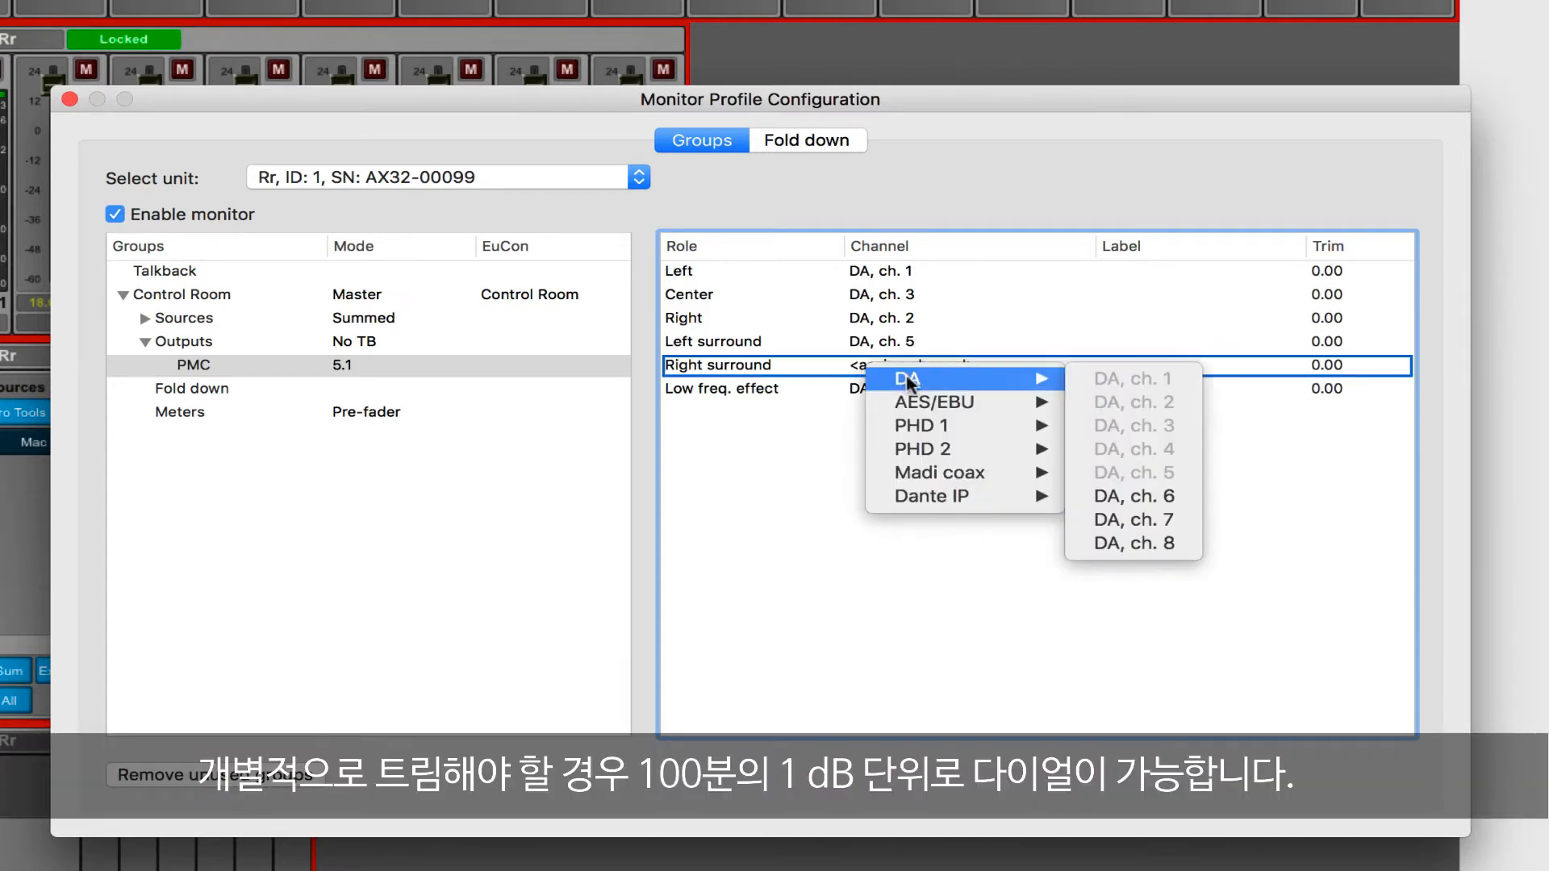
click(1174, 500)
Label the PMC channels L, C, R, Ls, Rs and LFE by role, and set the LFE trim to -3
click(1131, 274)
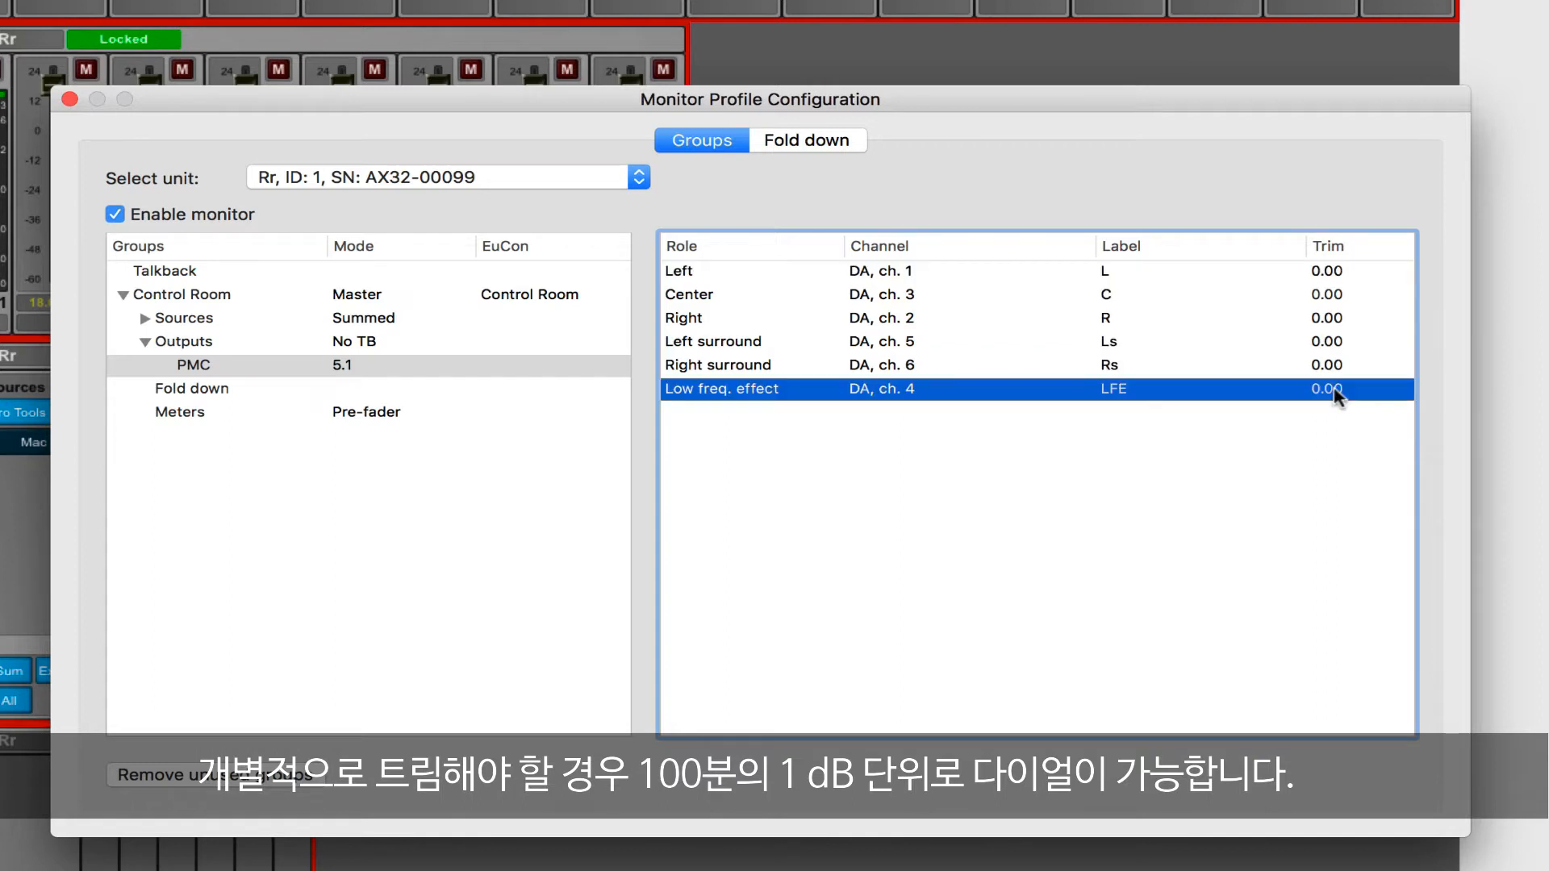
click(1335, 389)
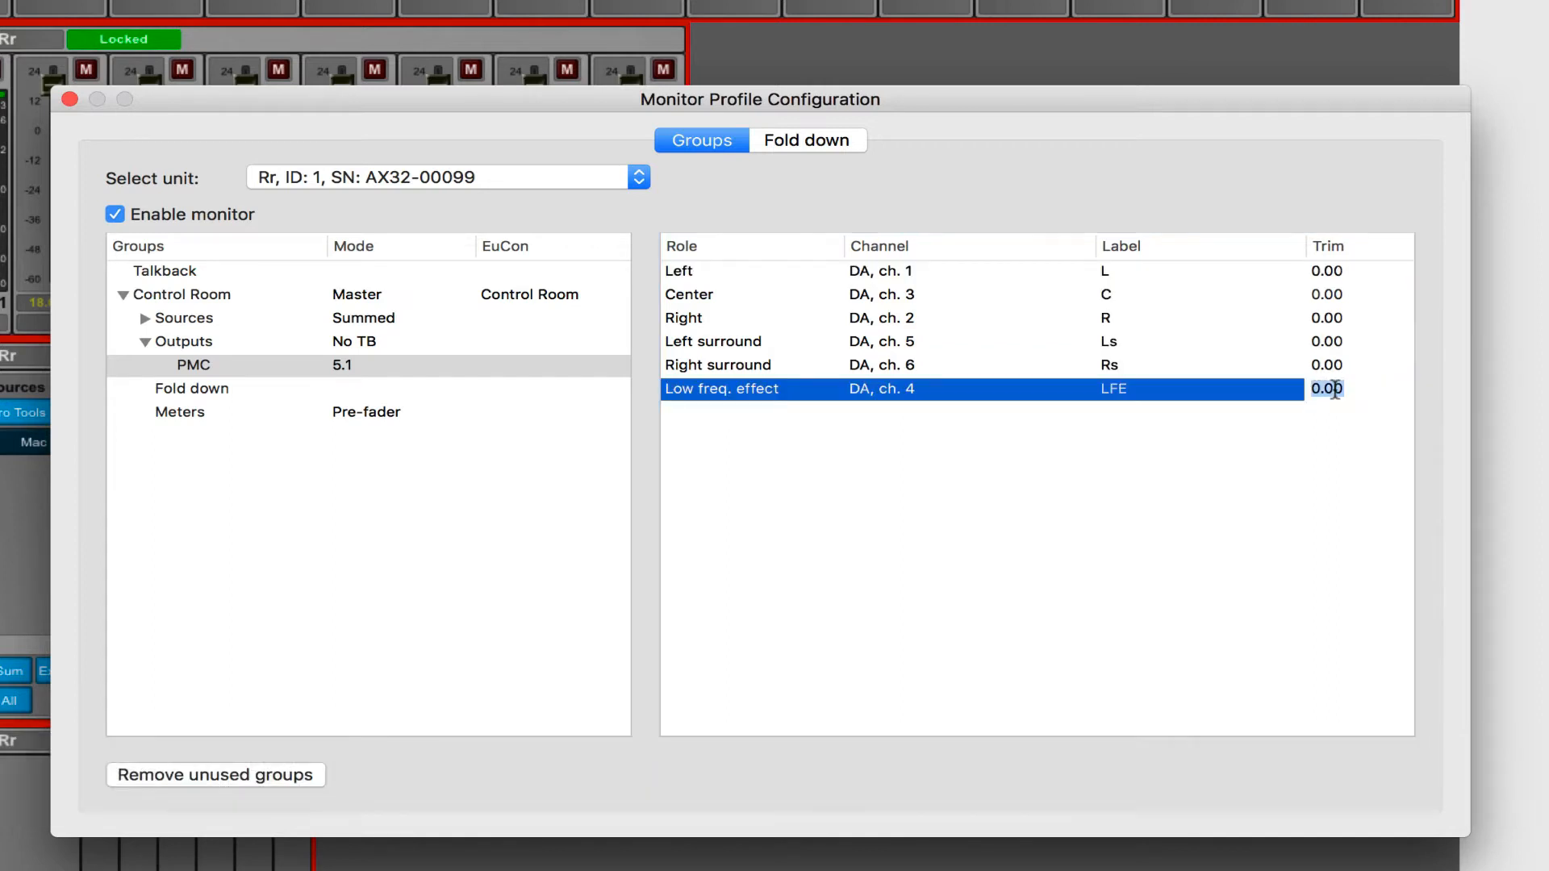
text(-3)
key(Return)
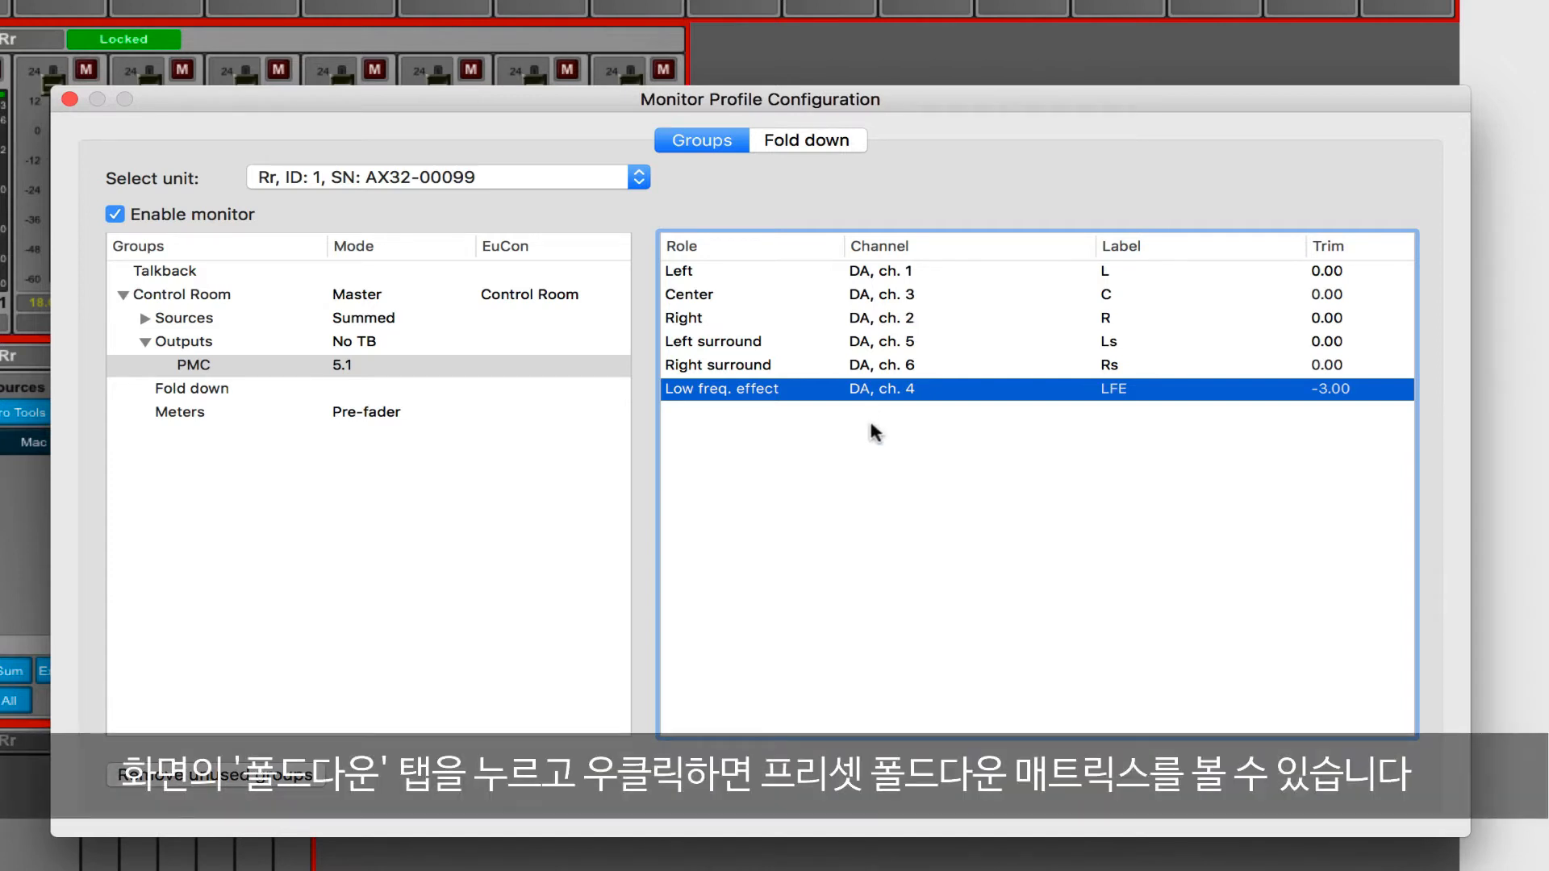
Add the preset 5.1>St fold-down matrix to the monitor profile and open its Ls-to-L level for editing
click(802, 145)
right_click(186, 268)
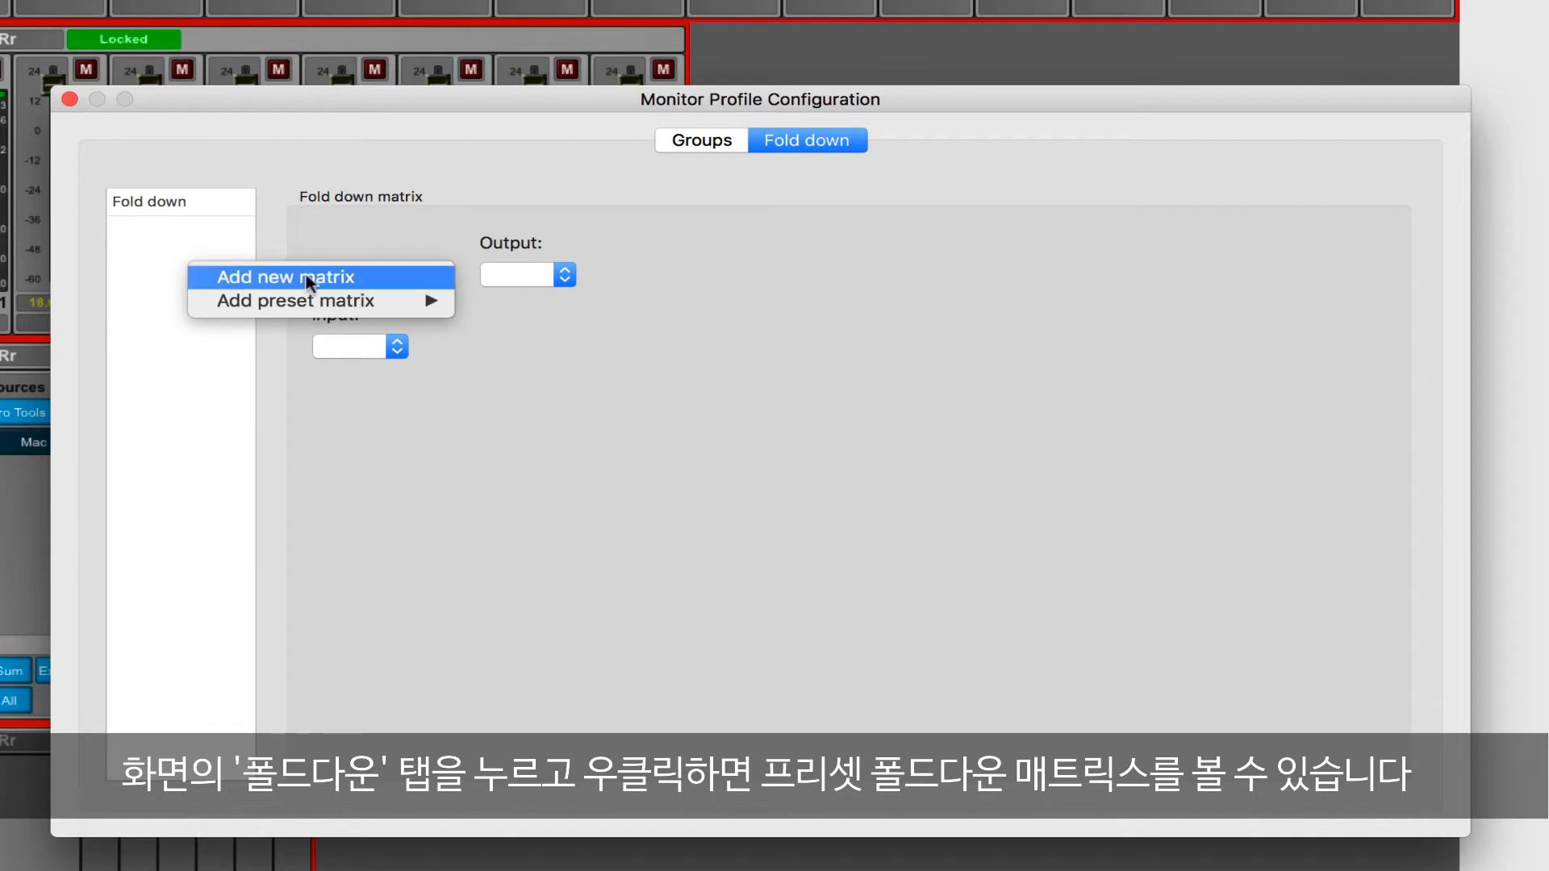
mouse_move(395, 304)
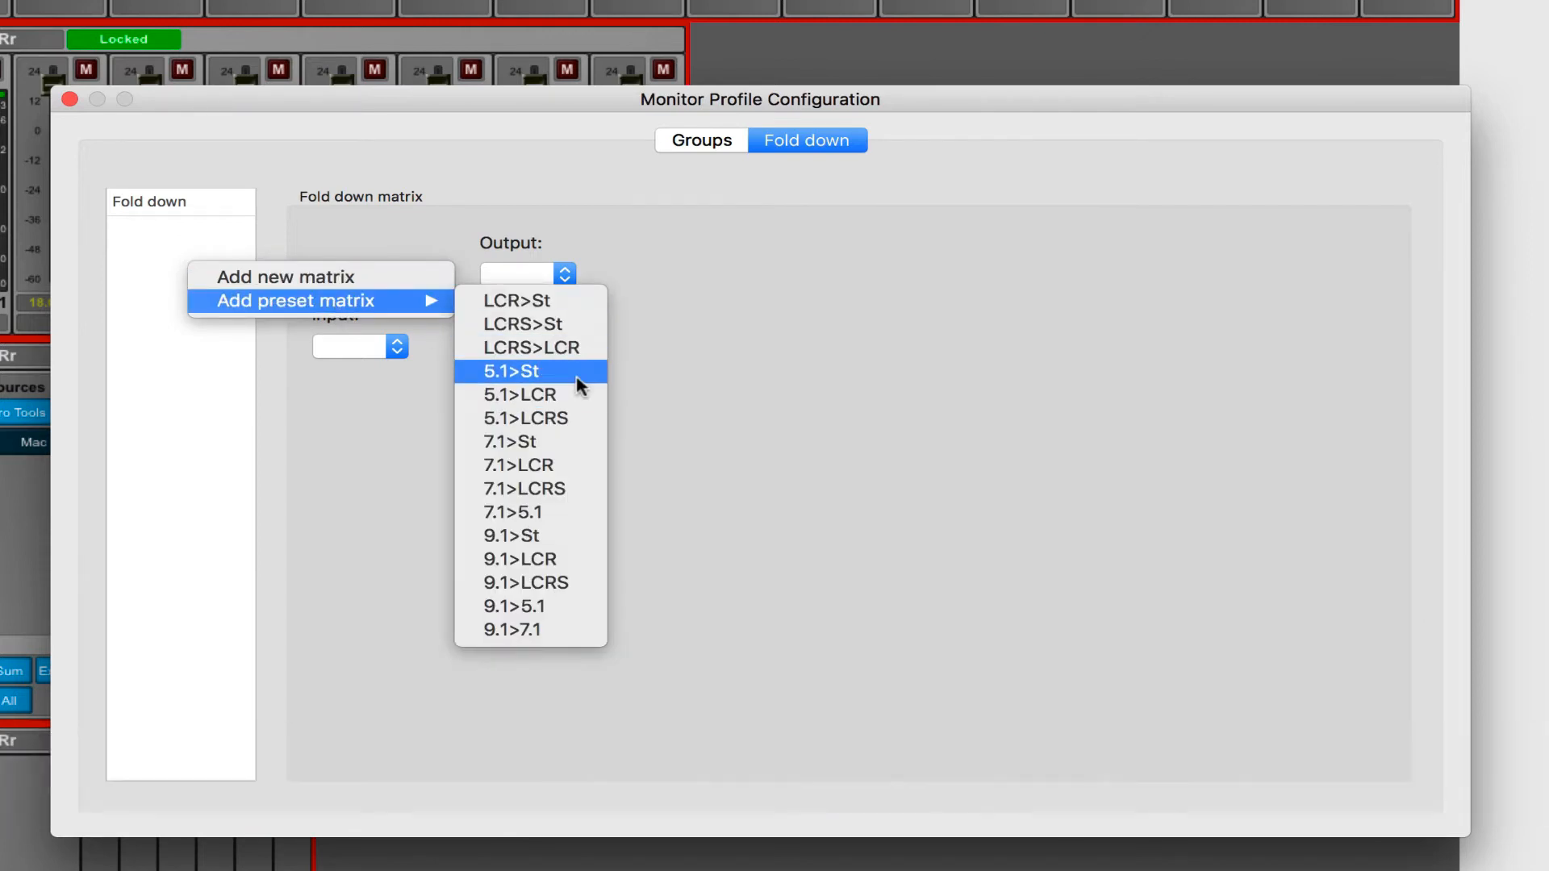
click(576, 373)
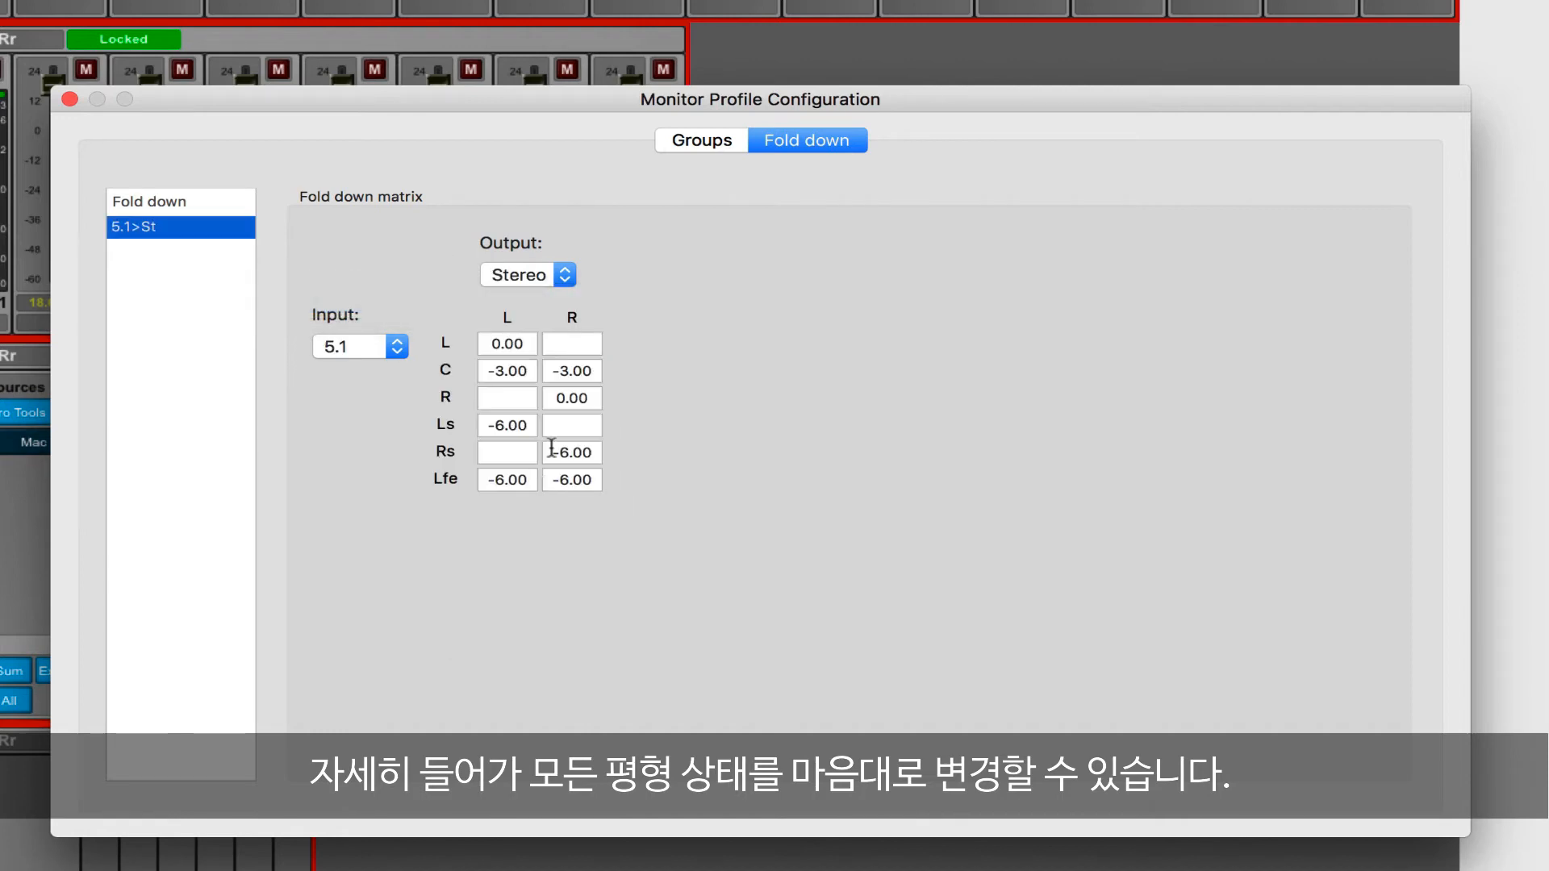
click(534, 429)
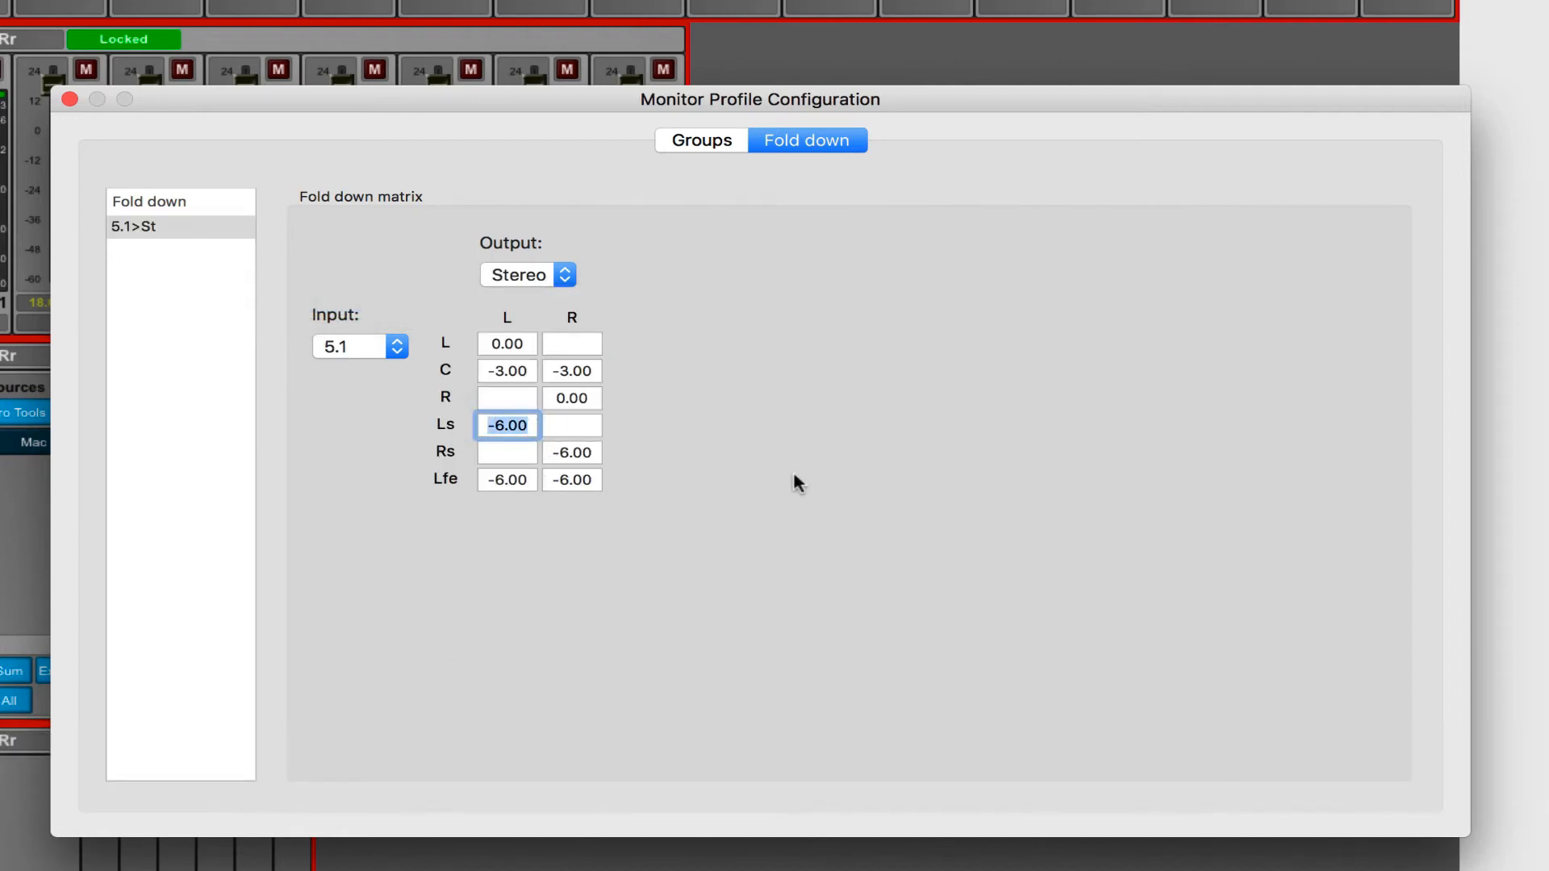
Add the 5.1>St fold down to the Control Room group's Fold down entry and expand it
click(726, 148)
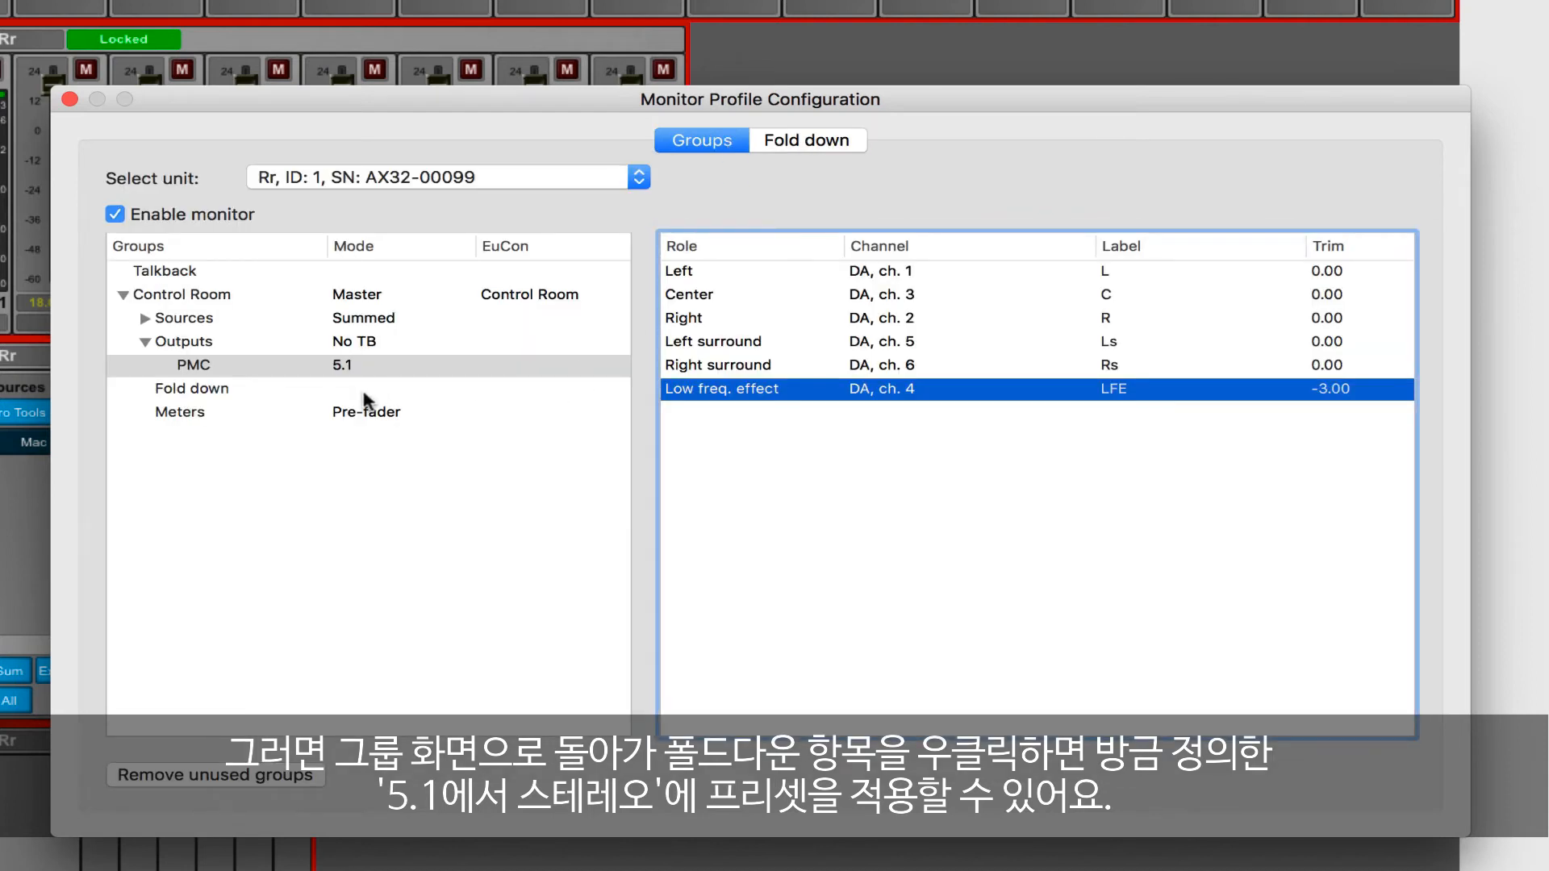
right_click(219, 393)
mouse_move(379, 398)
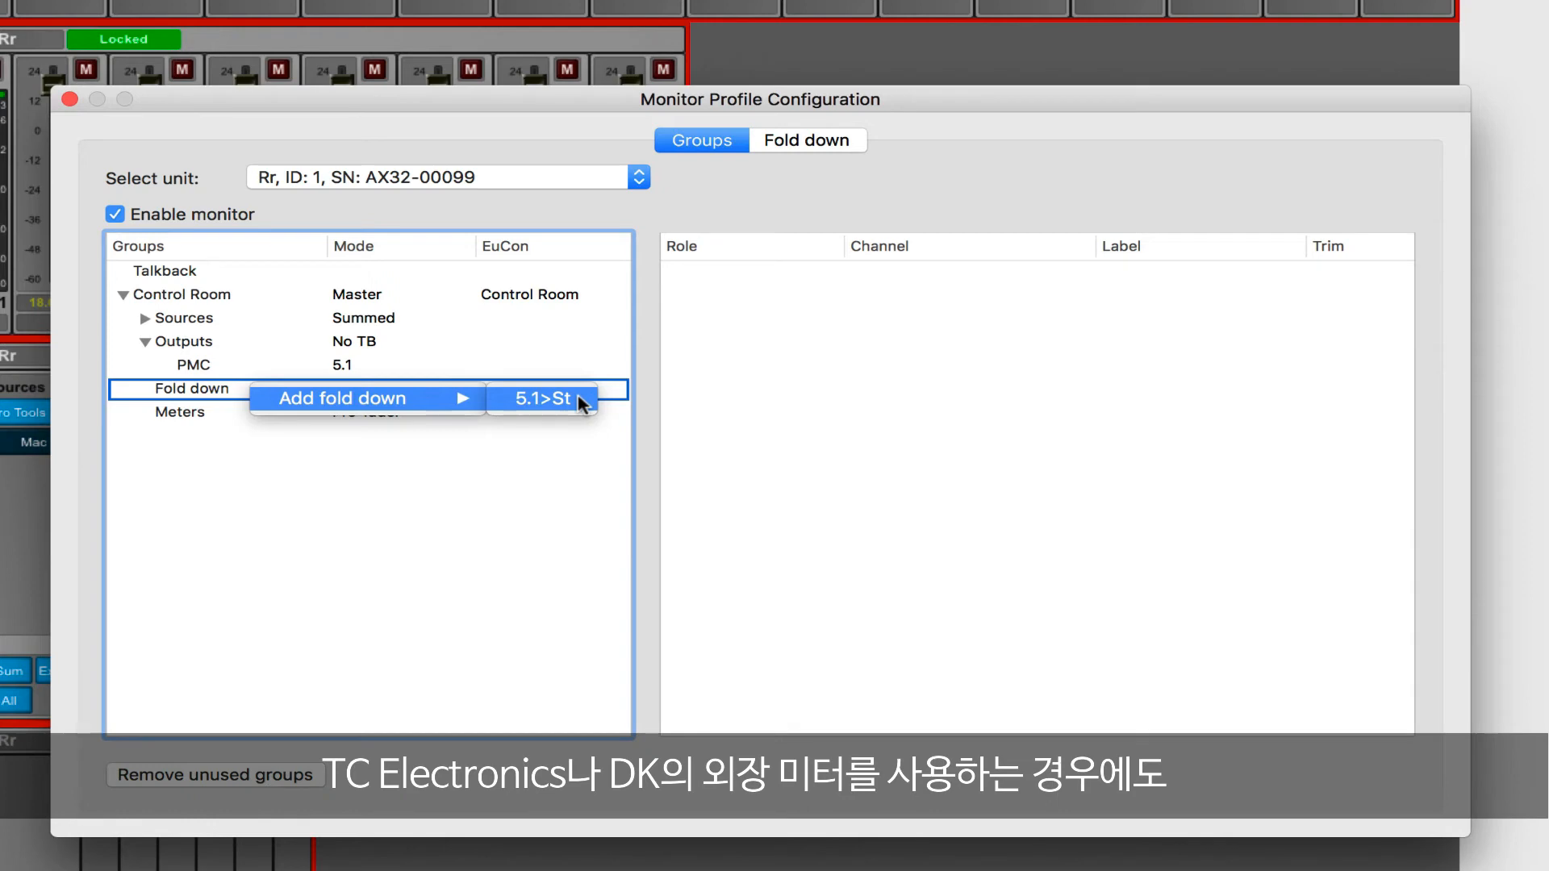
click(580, 401)
click(147, 389)
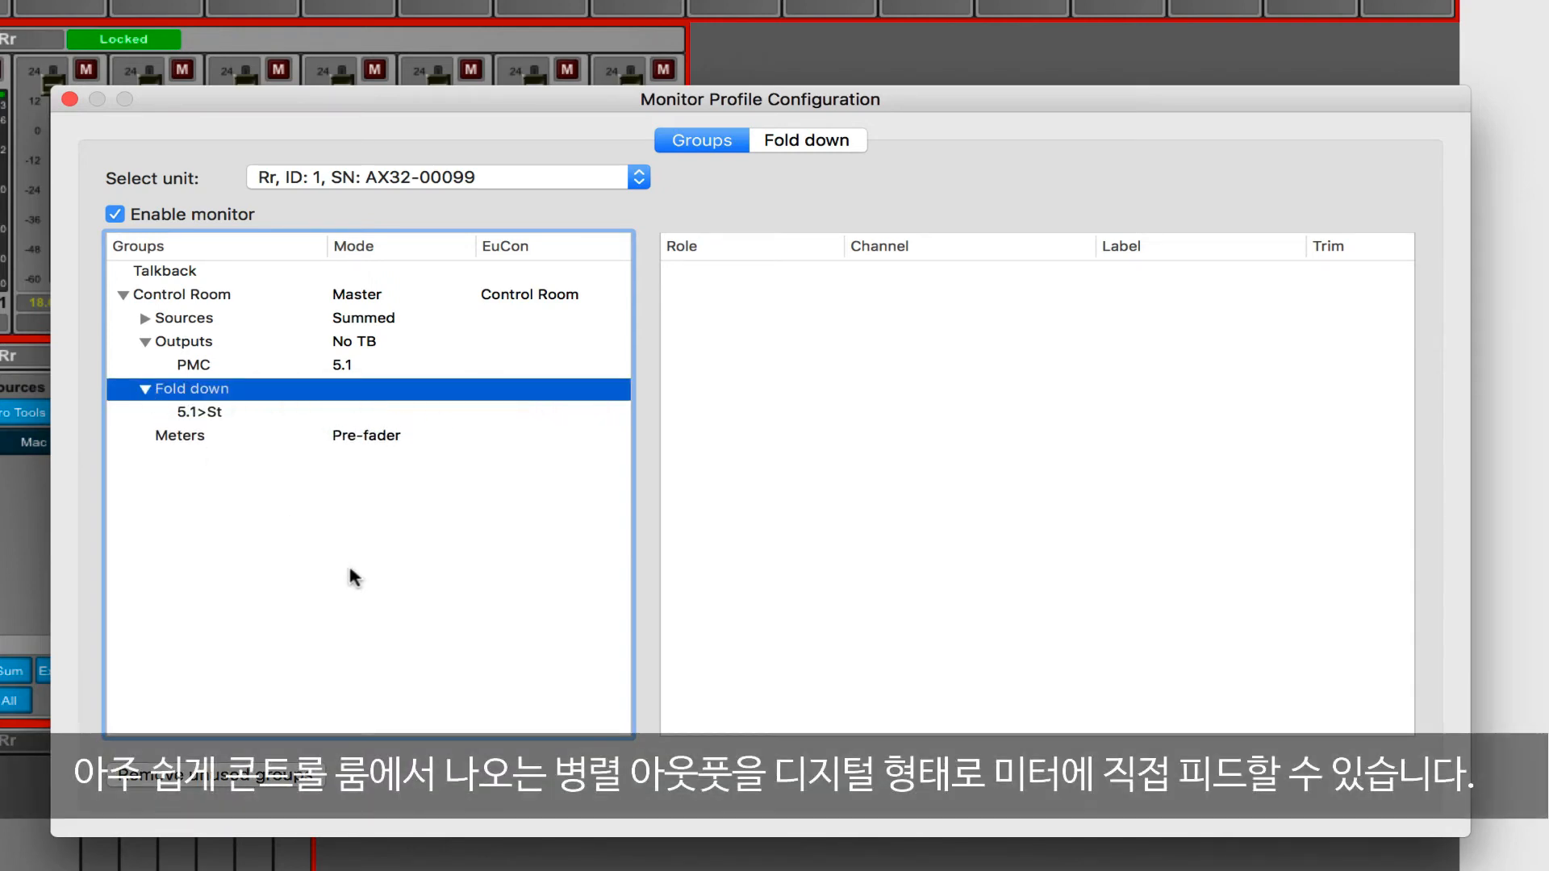
Add a new set under the Control Room's Meters entry and name it DK
click(206, 437)
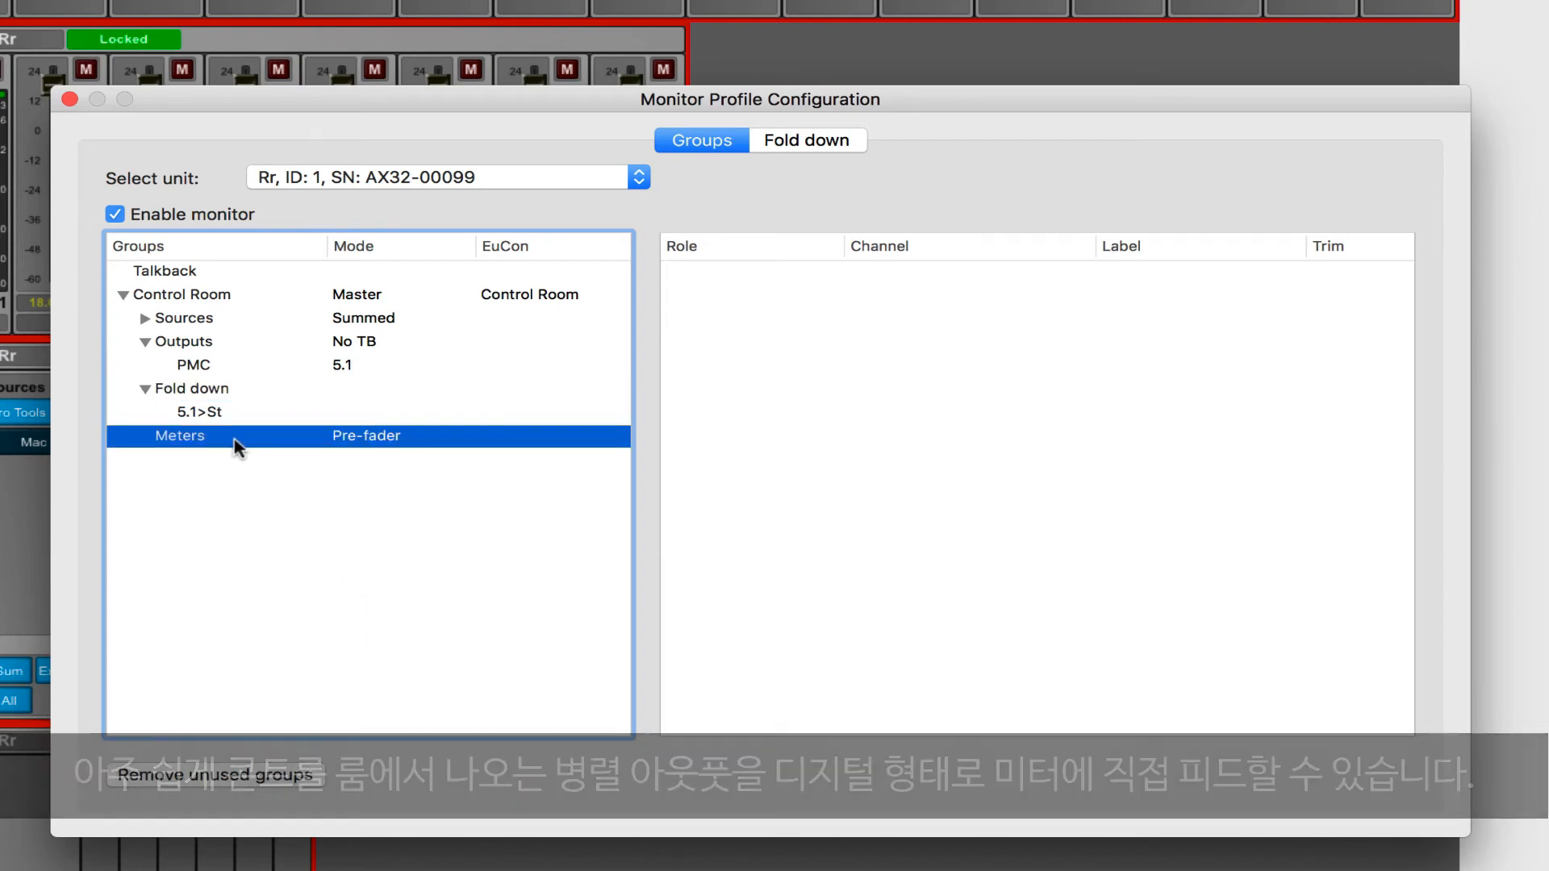
right_click(238, 447)
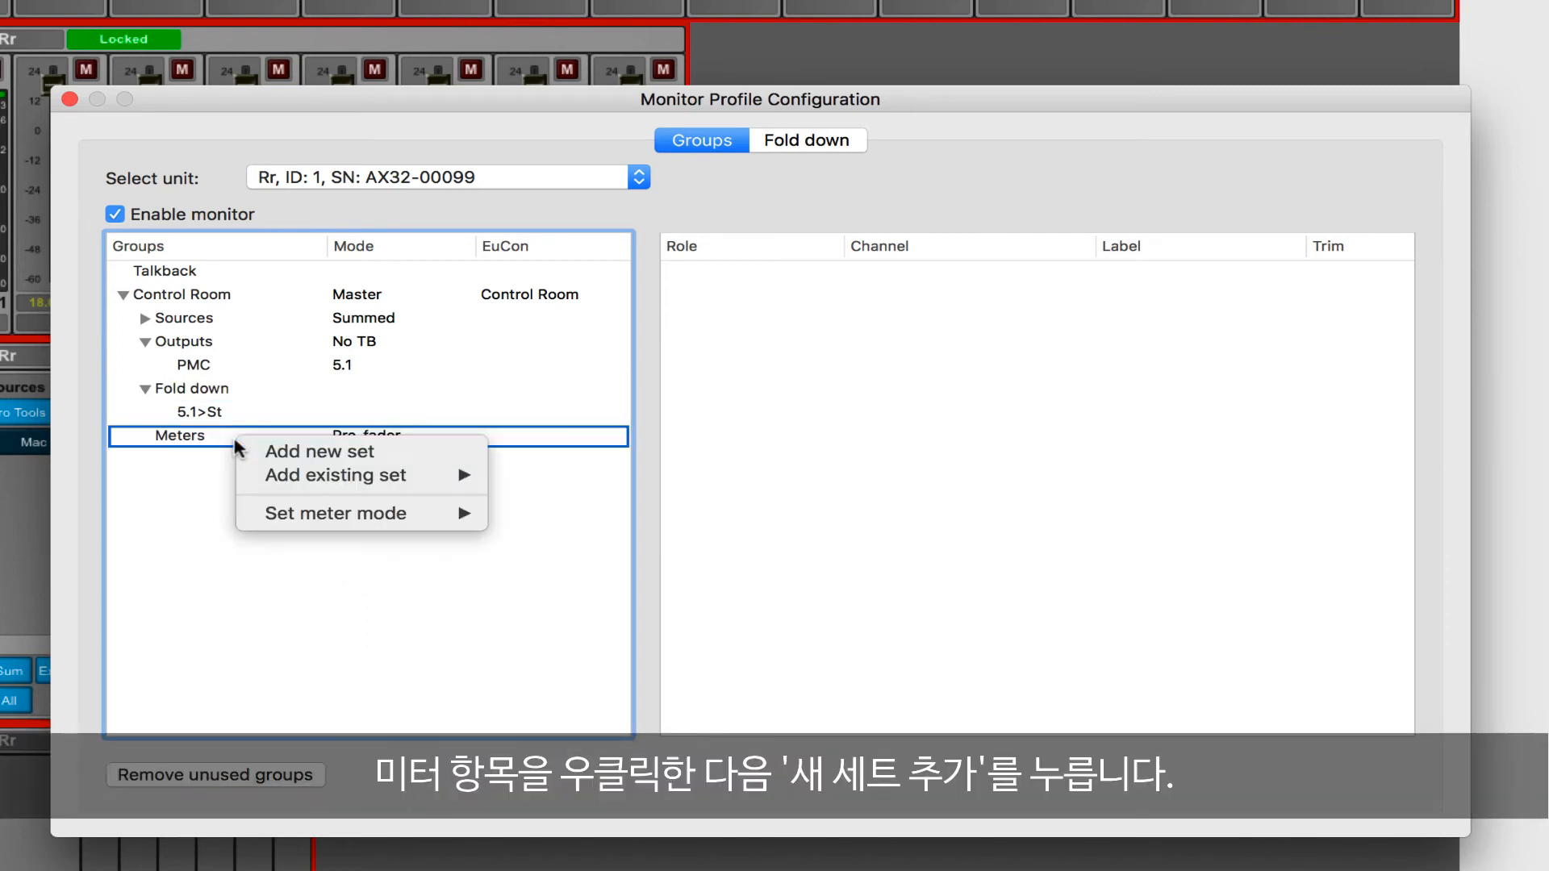
click(382, 458)
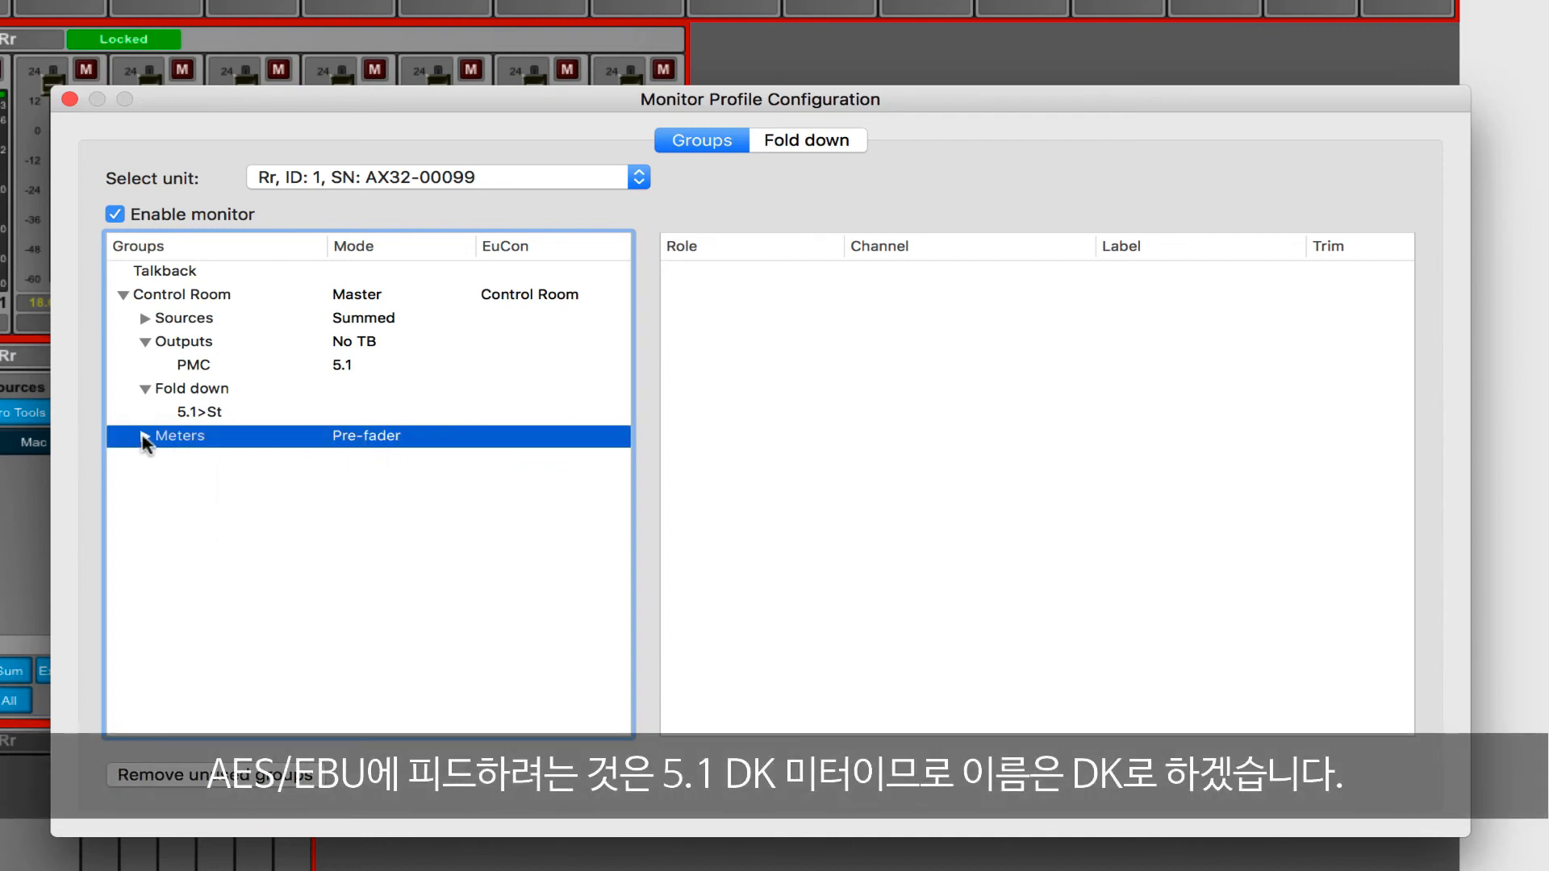
click(145, 436)
click(230, 464)
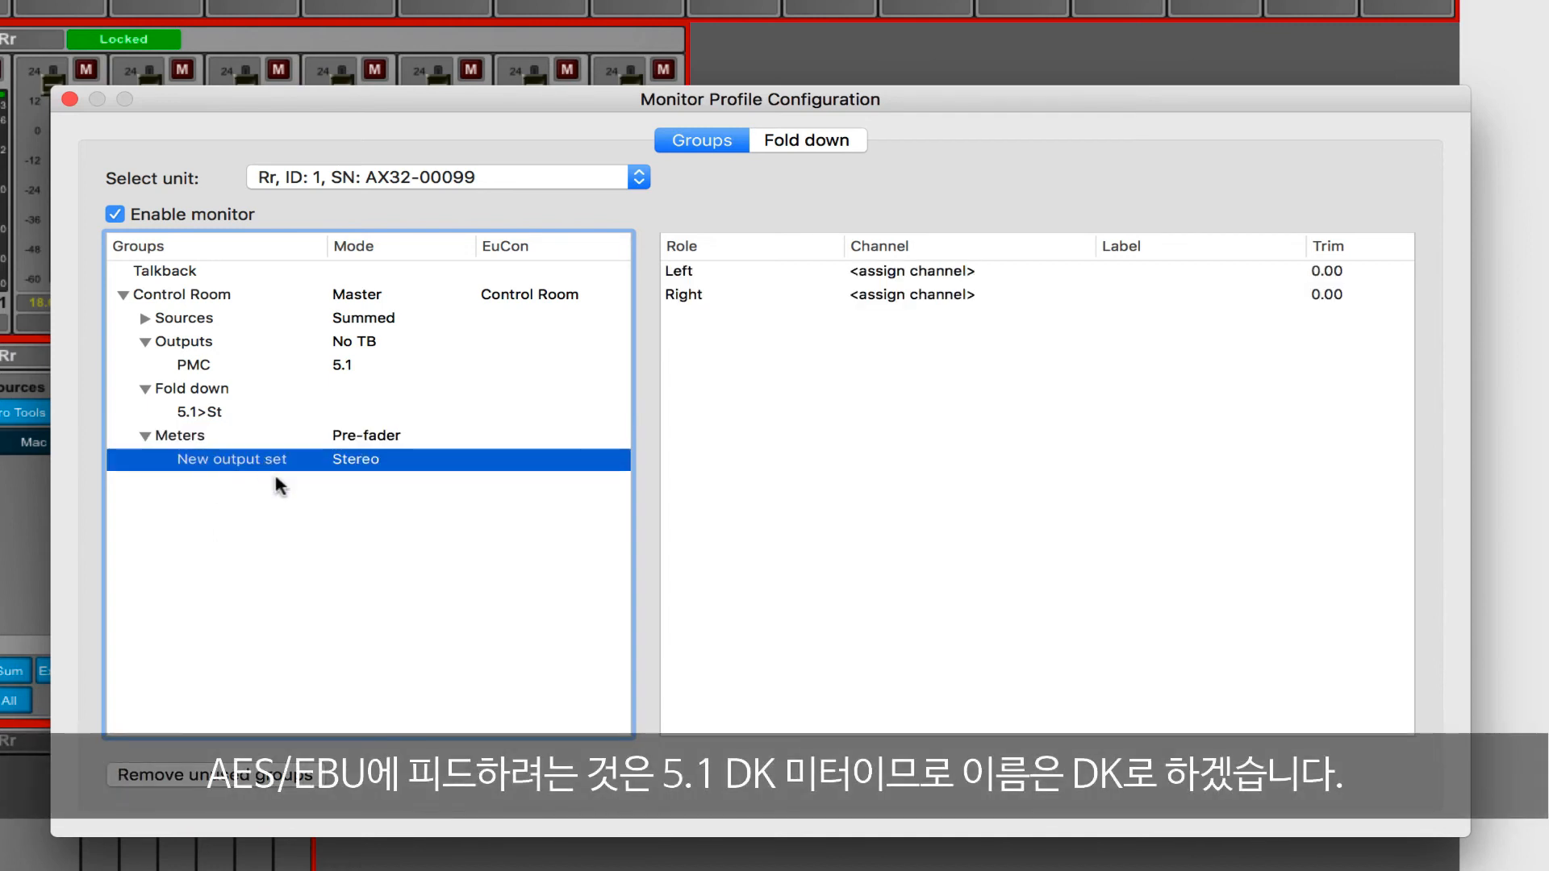
key(Return)
text(DK)
key(Return)
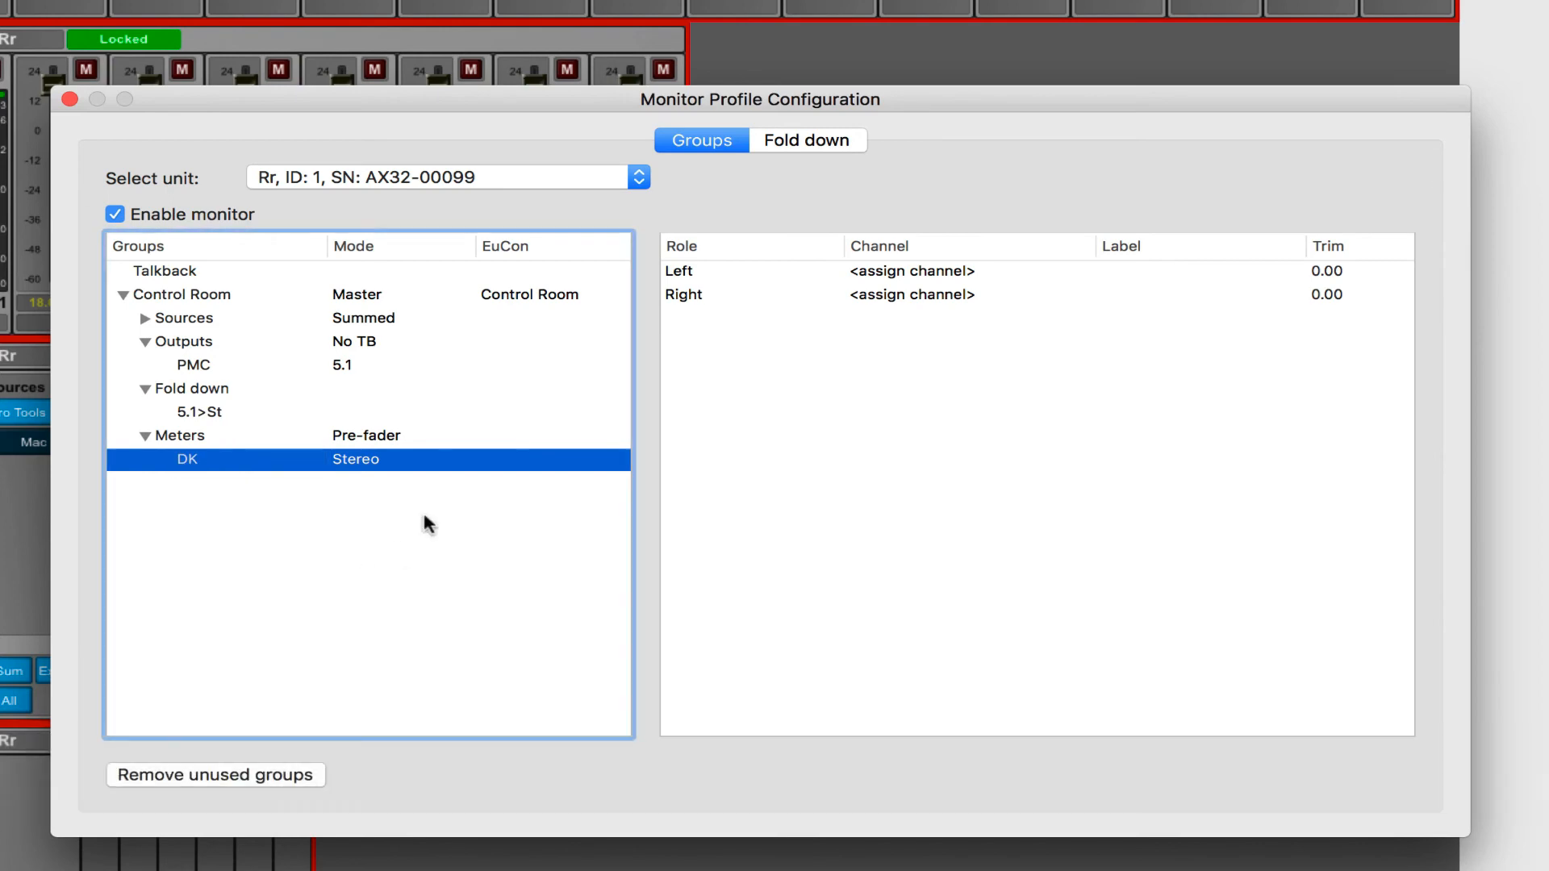
Set the DK meter set to 5.1 and assign its L, R, C, LFE, Ls and Rs roles to AES/EBU channels 1 to 6 in that order
right_click(386, 458)
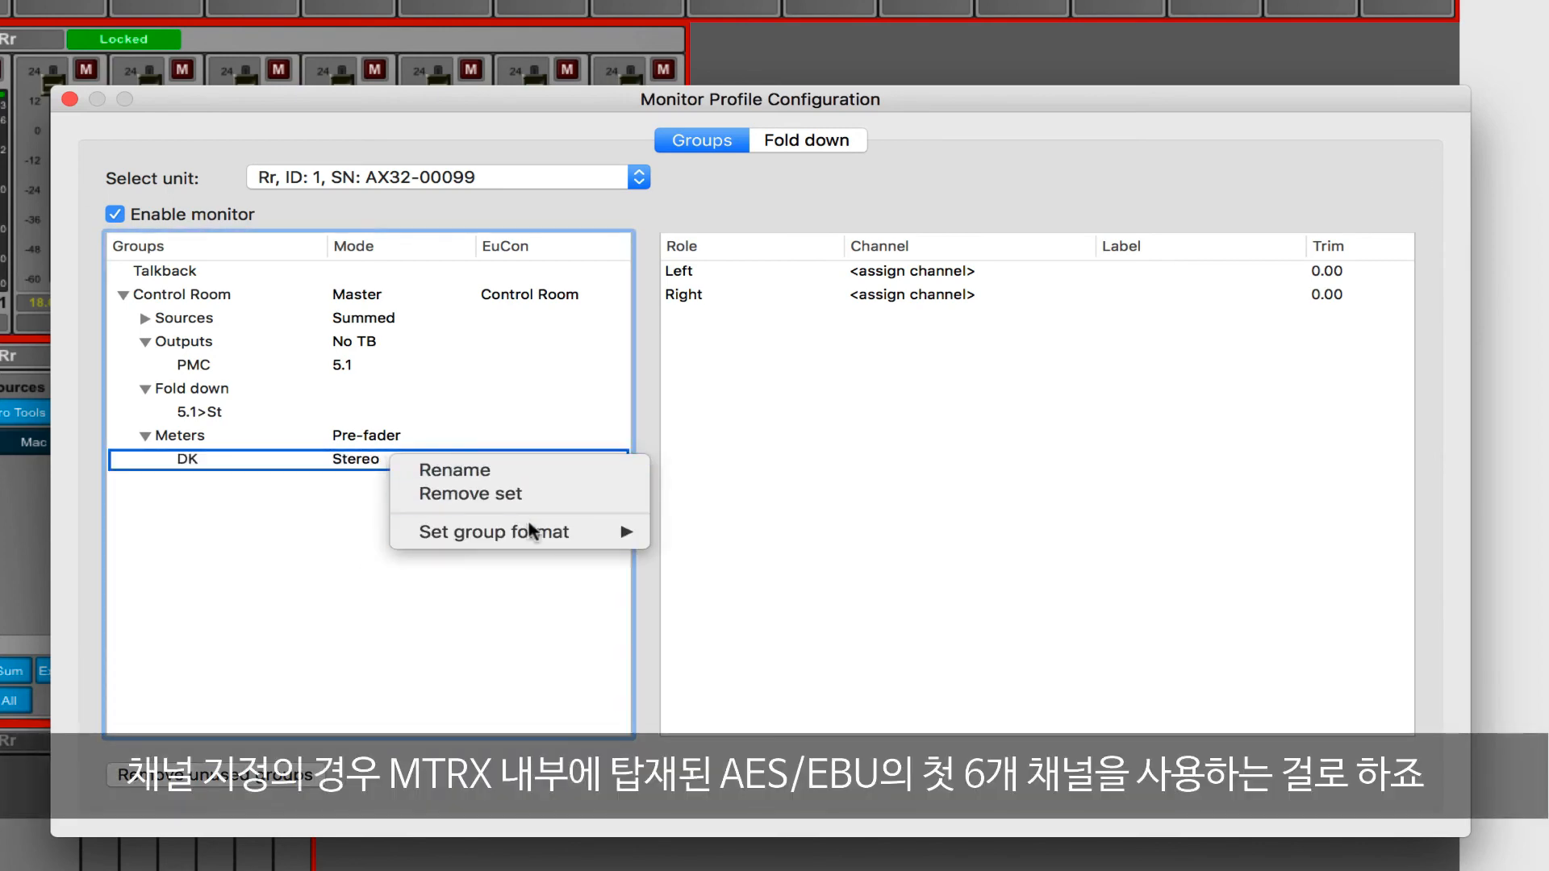
mouse_move(533, 532)
click(710, 627)
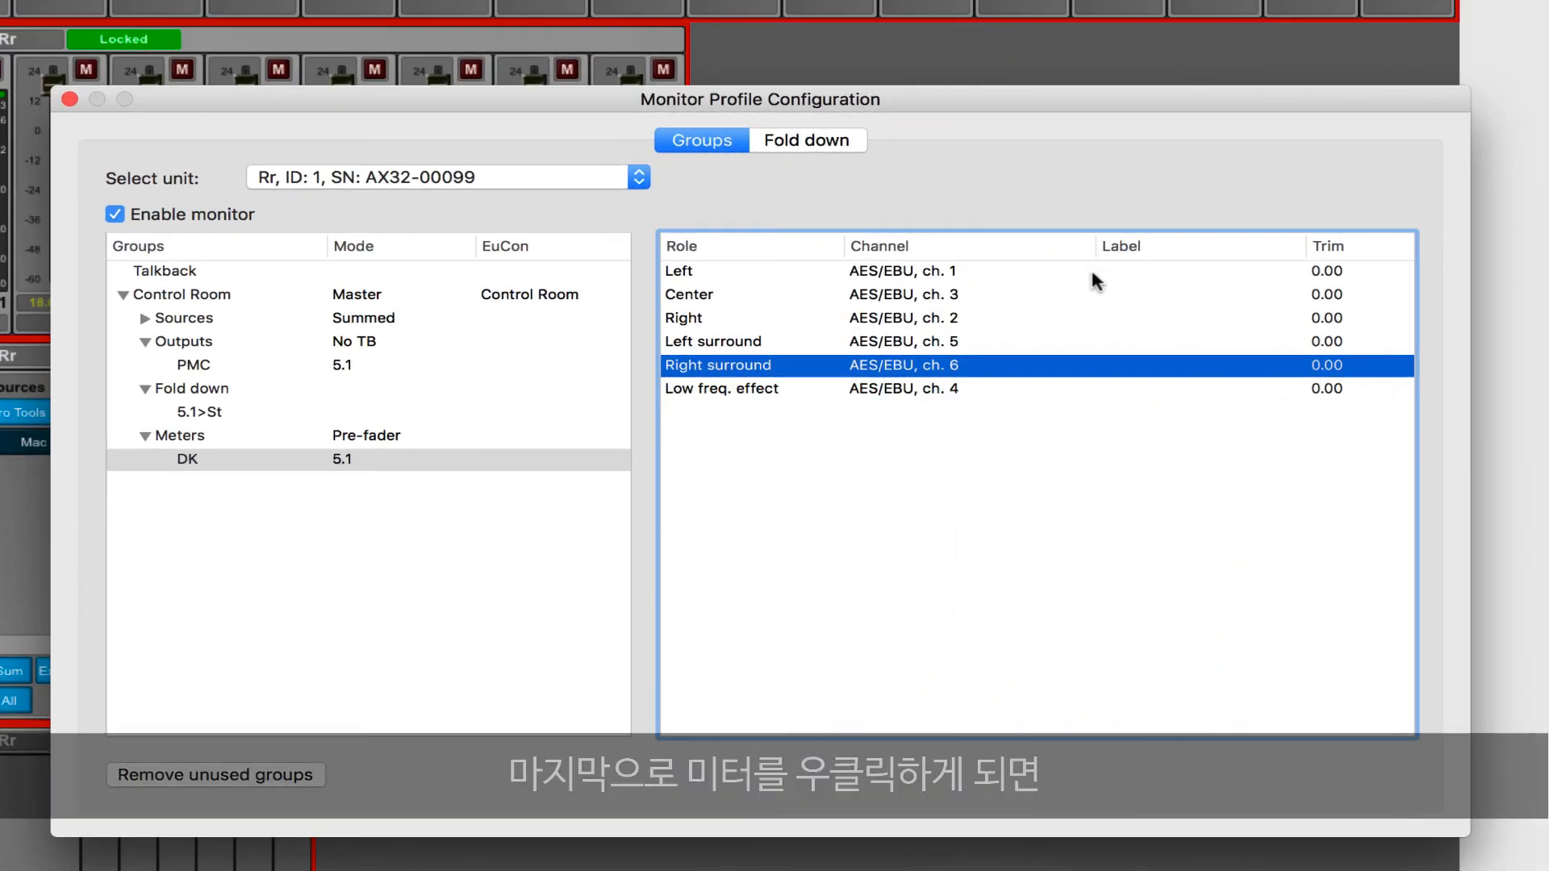
Open the meter mode choices for the Control Room's Meters entry
click(215, 439)
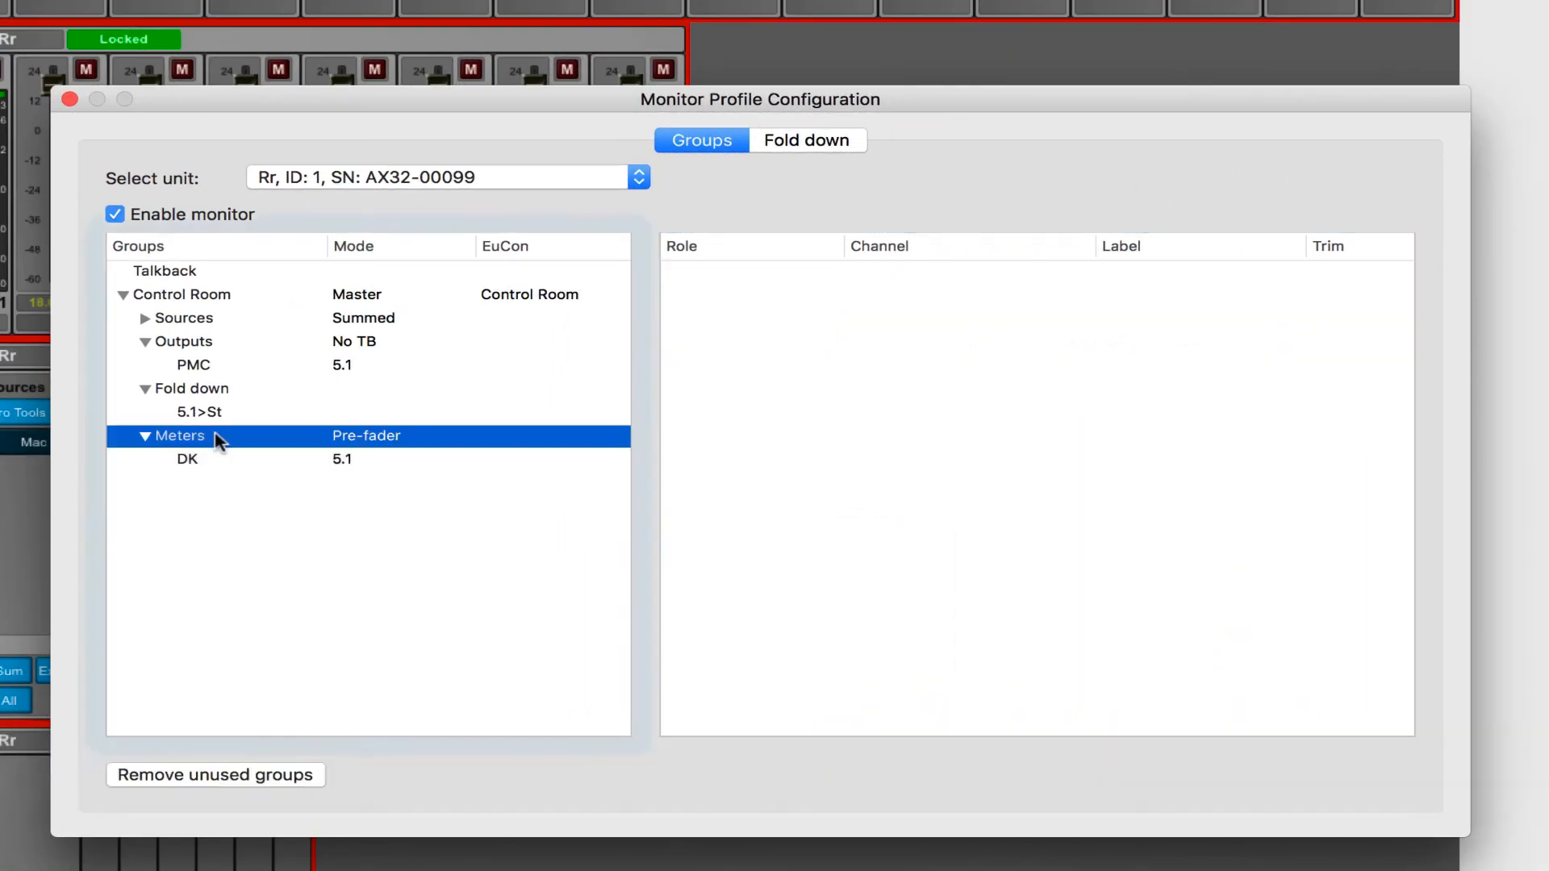
right_click(216, 436)
mouse_move(449, 506)
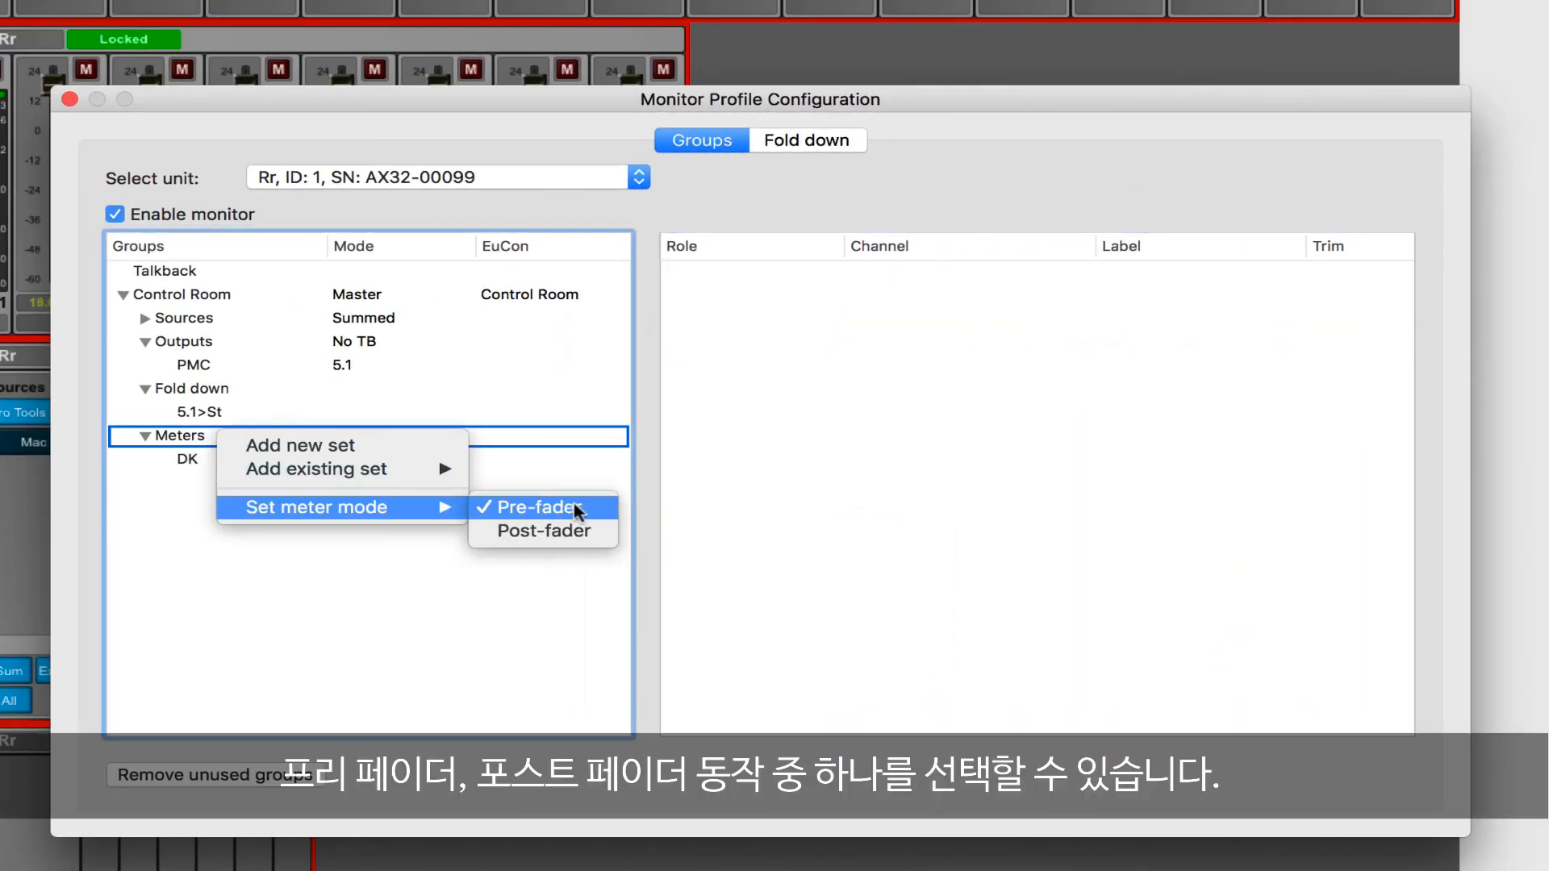